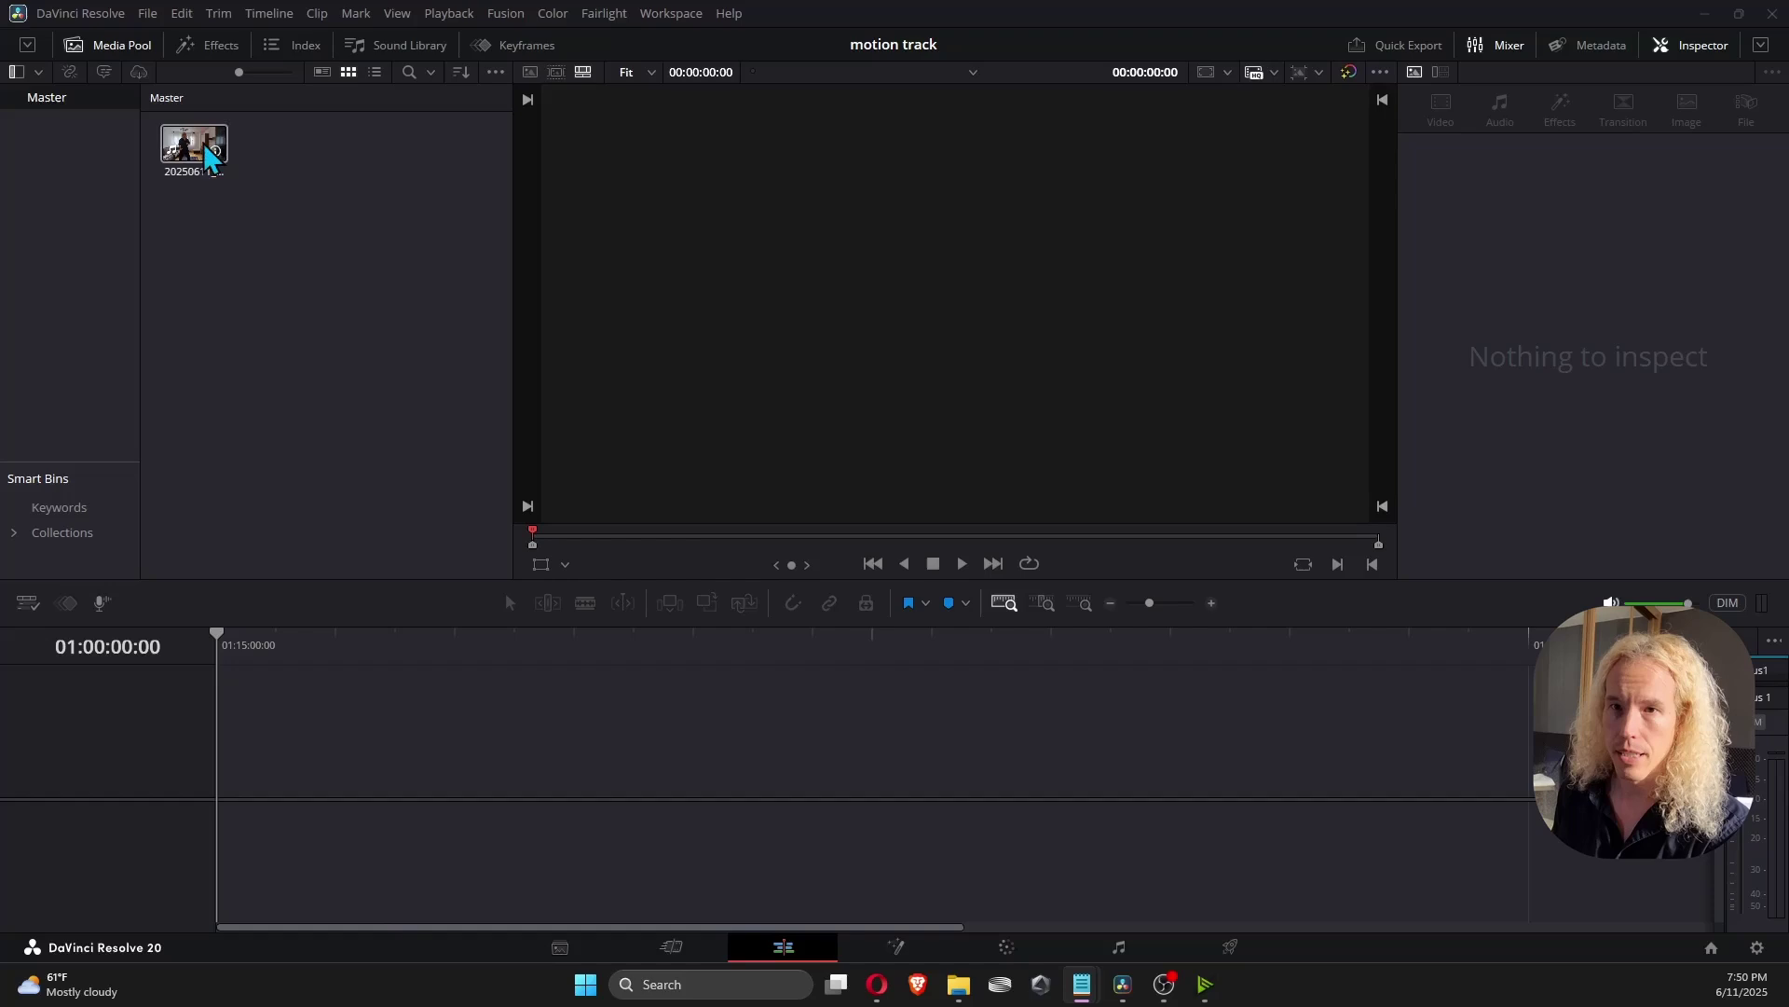
# Place the clip on a new timeline, scrub through it, and return to the start.
pyautogui.moveTo(203, 143); pyautogui.dragTo(291, 751)
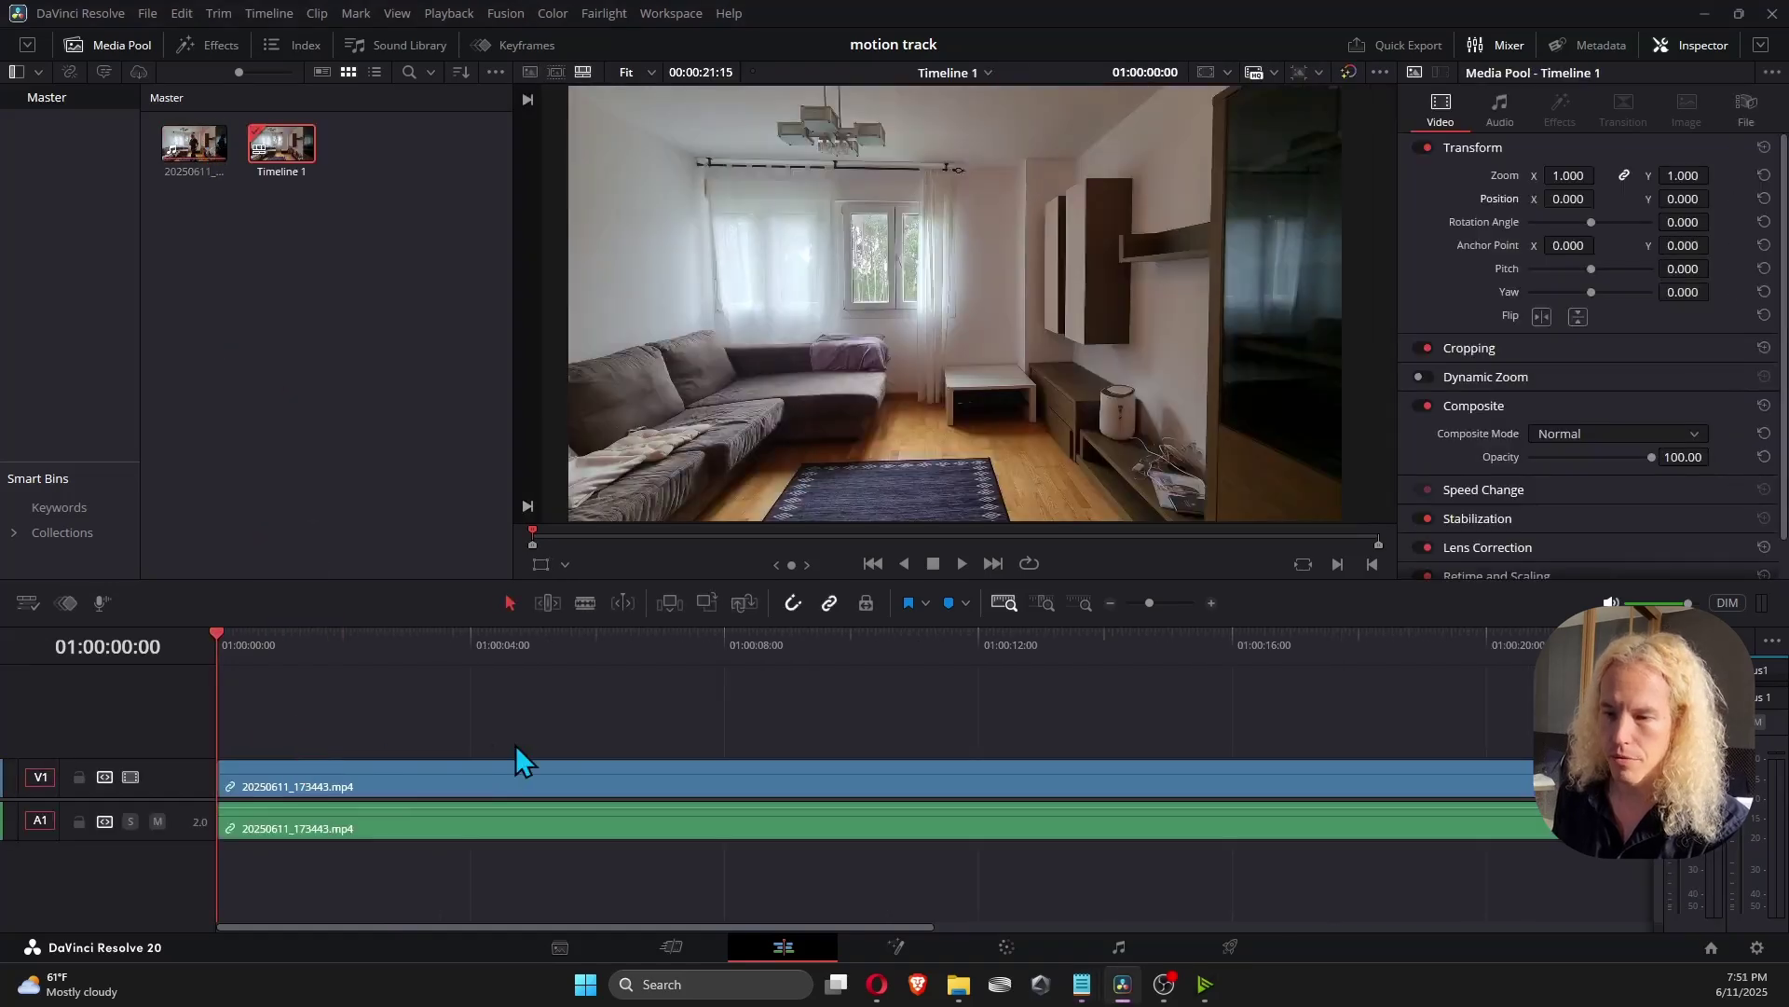
pyautogui.moveTo(371, 637); pyautogui.dragTo(1398, 665)
pyautogui.press('Home')
# On the Fusion page, insert a Planar Tracker node between MediaIn1 and MediaOut1.
pyautogui.click(873, 946)
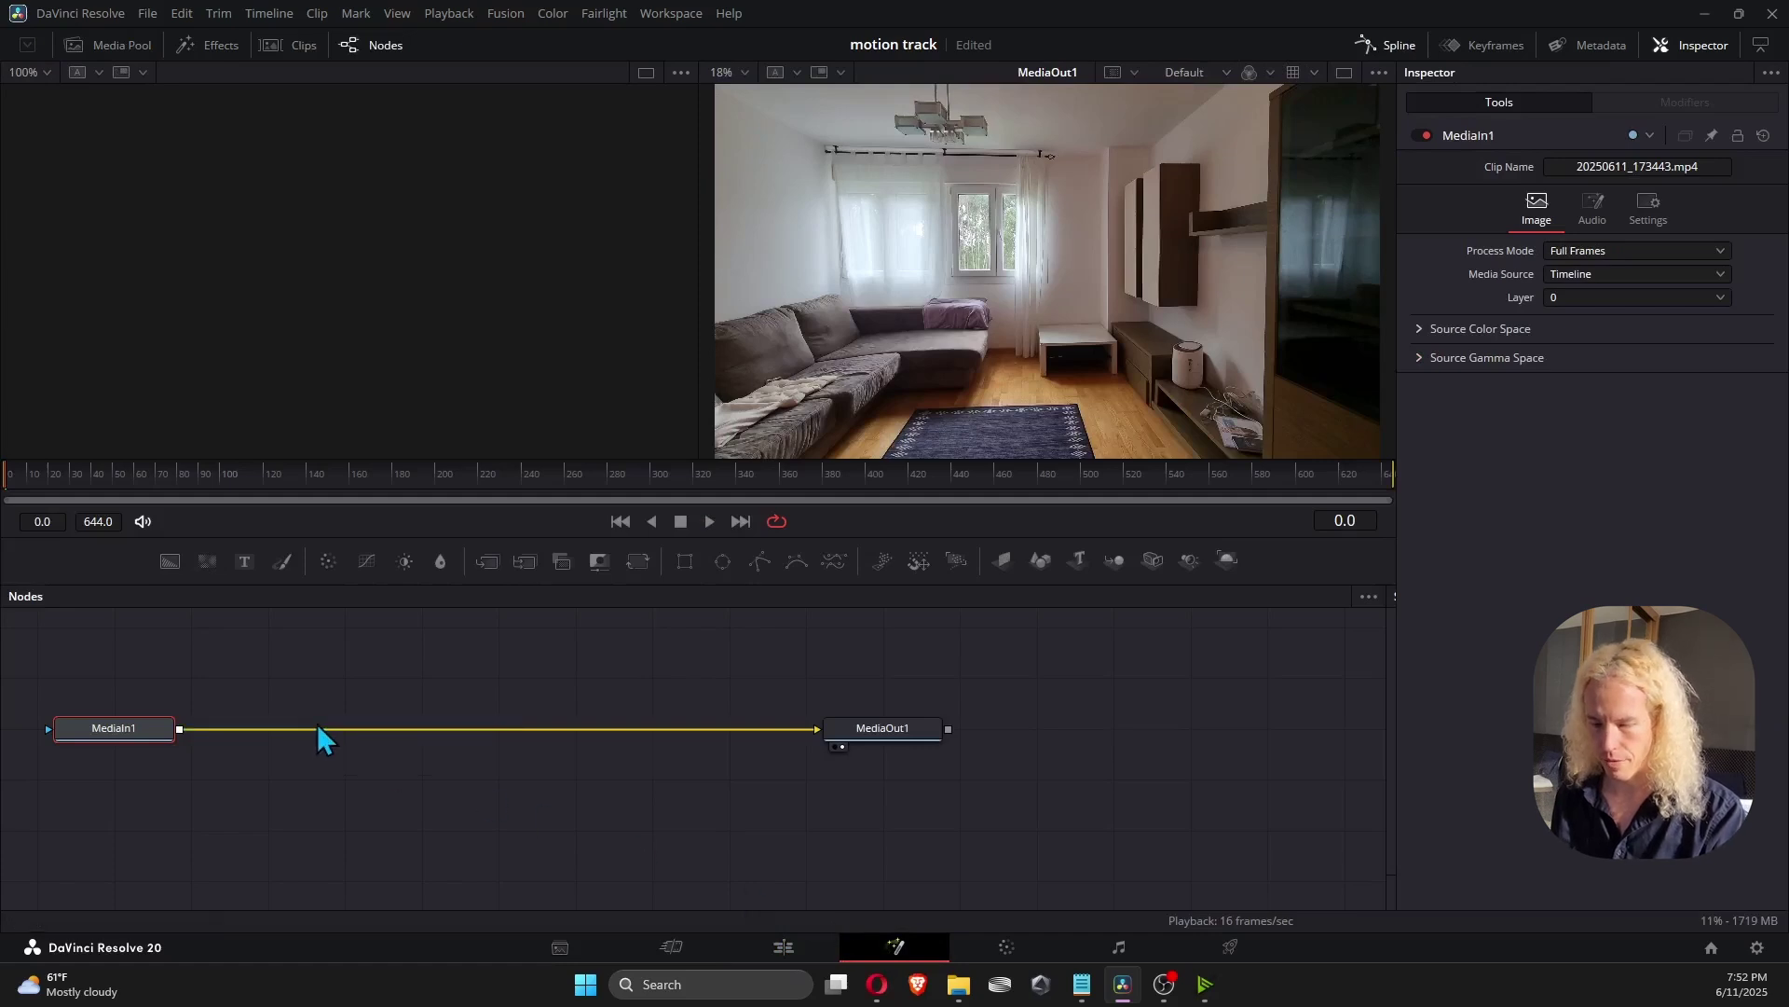
pyautogui.hotkey('shift', 'space')
pyautogui.write('planar')
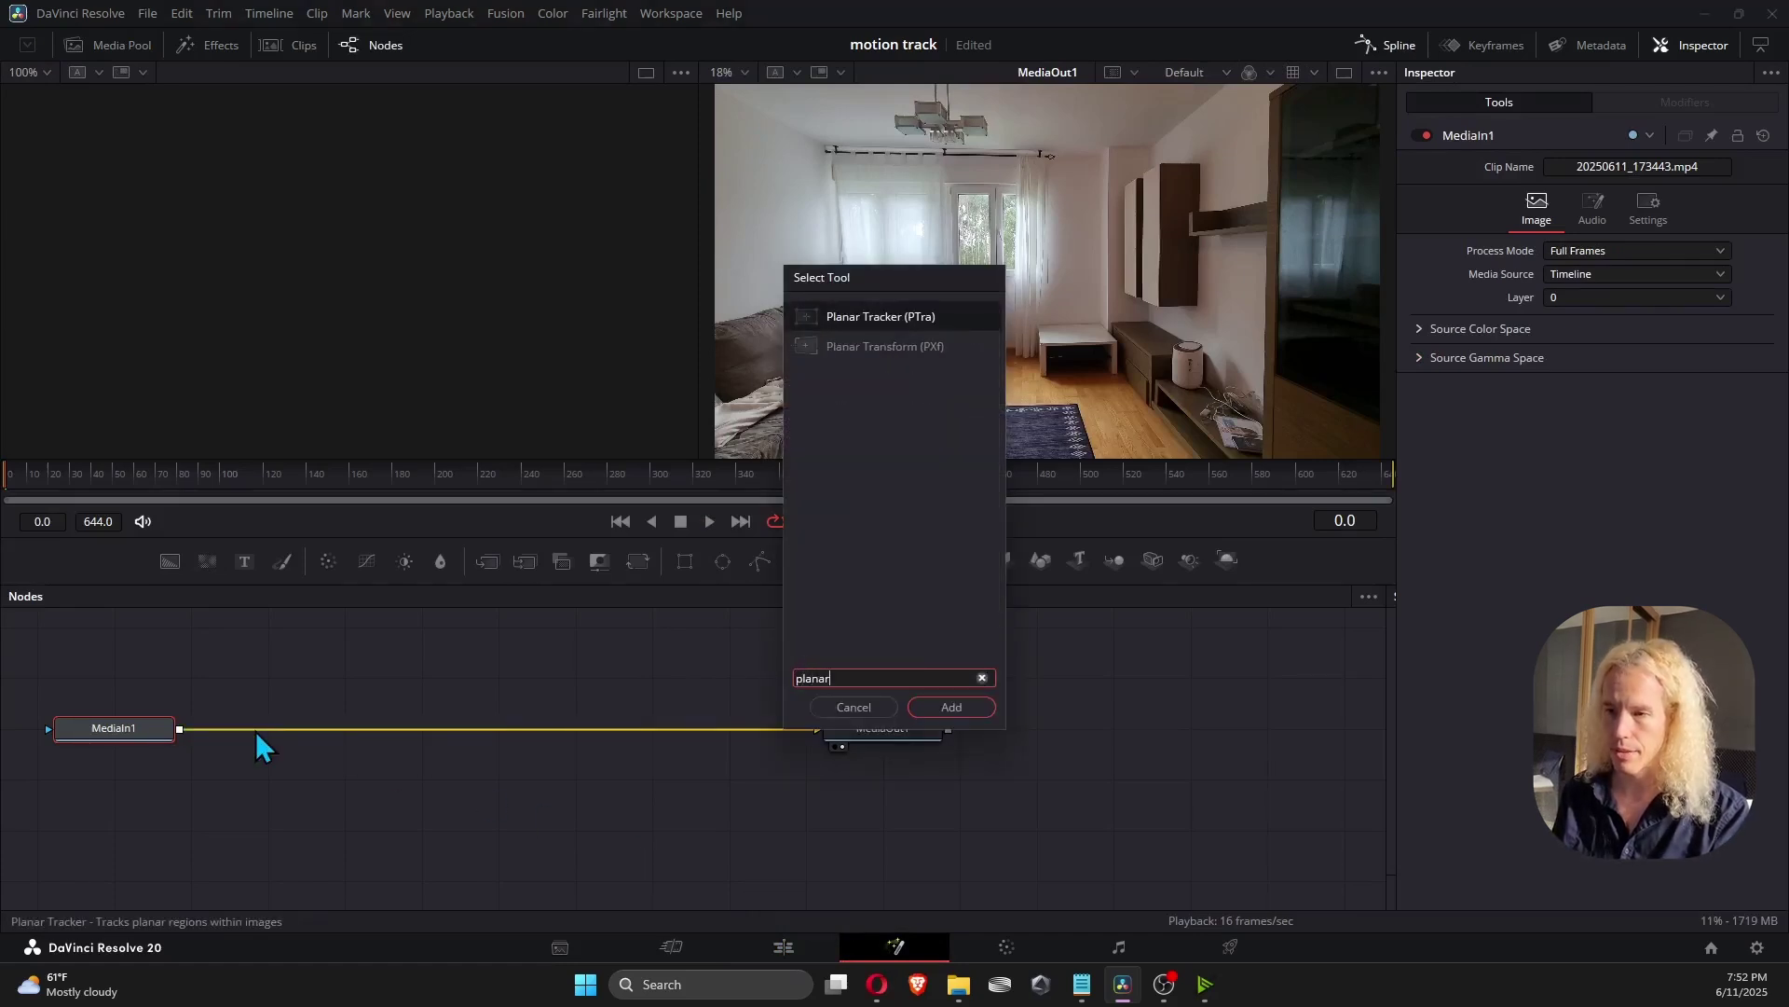
pyautogui.click(932, 710)
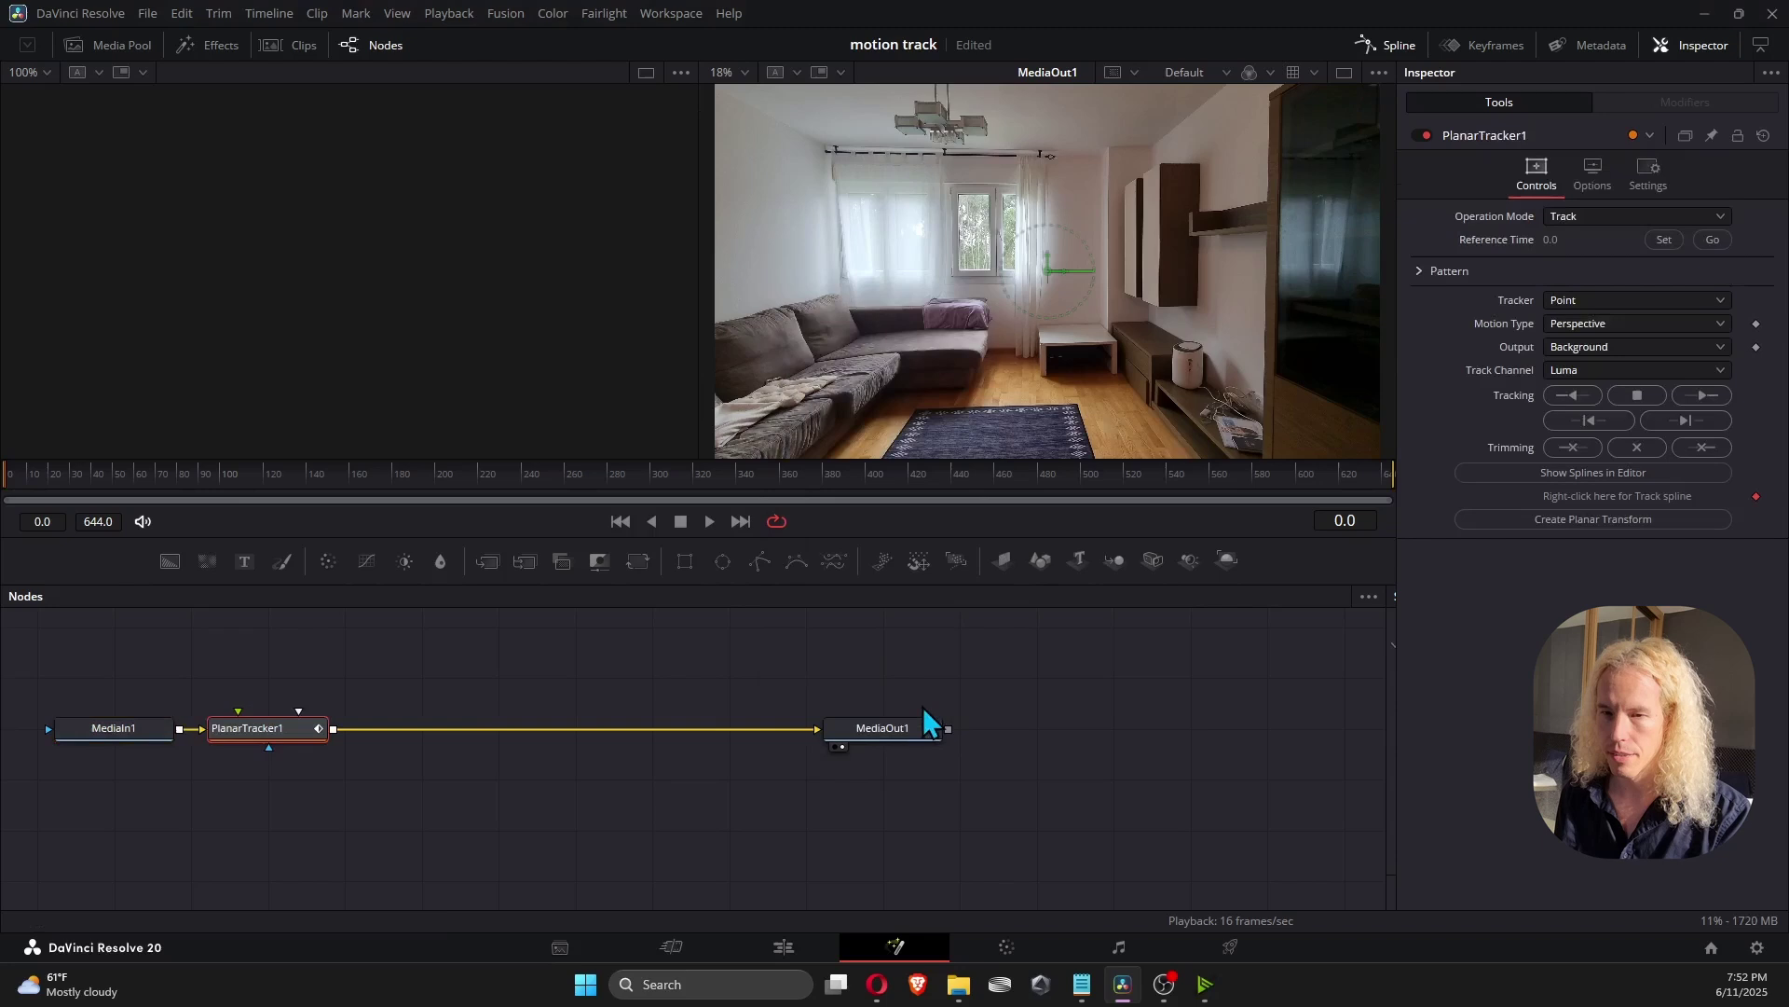
pyautogui.moveTo(257, 738); pyautogui.dragTo(442, 742)
pyautogui.moveTo(288, 475); pyautogui.dragTo(625, 466)
# On the Edit page, ripple-trim the clip's head and tail to the section where the person appears.
pyautogui.click(771, 943)
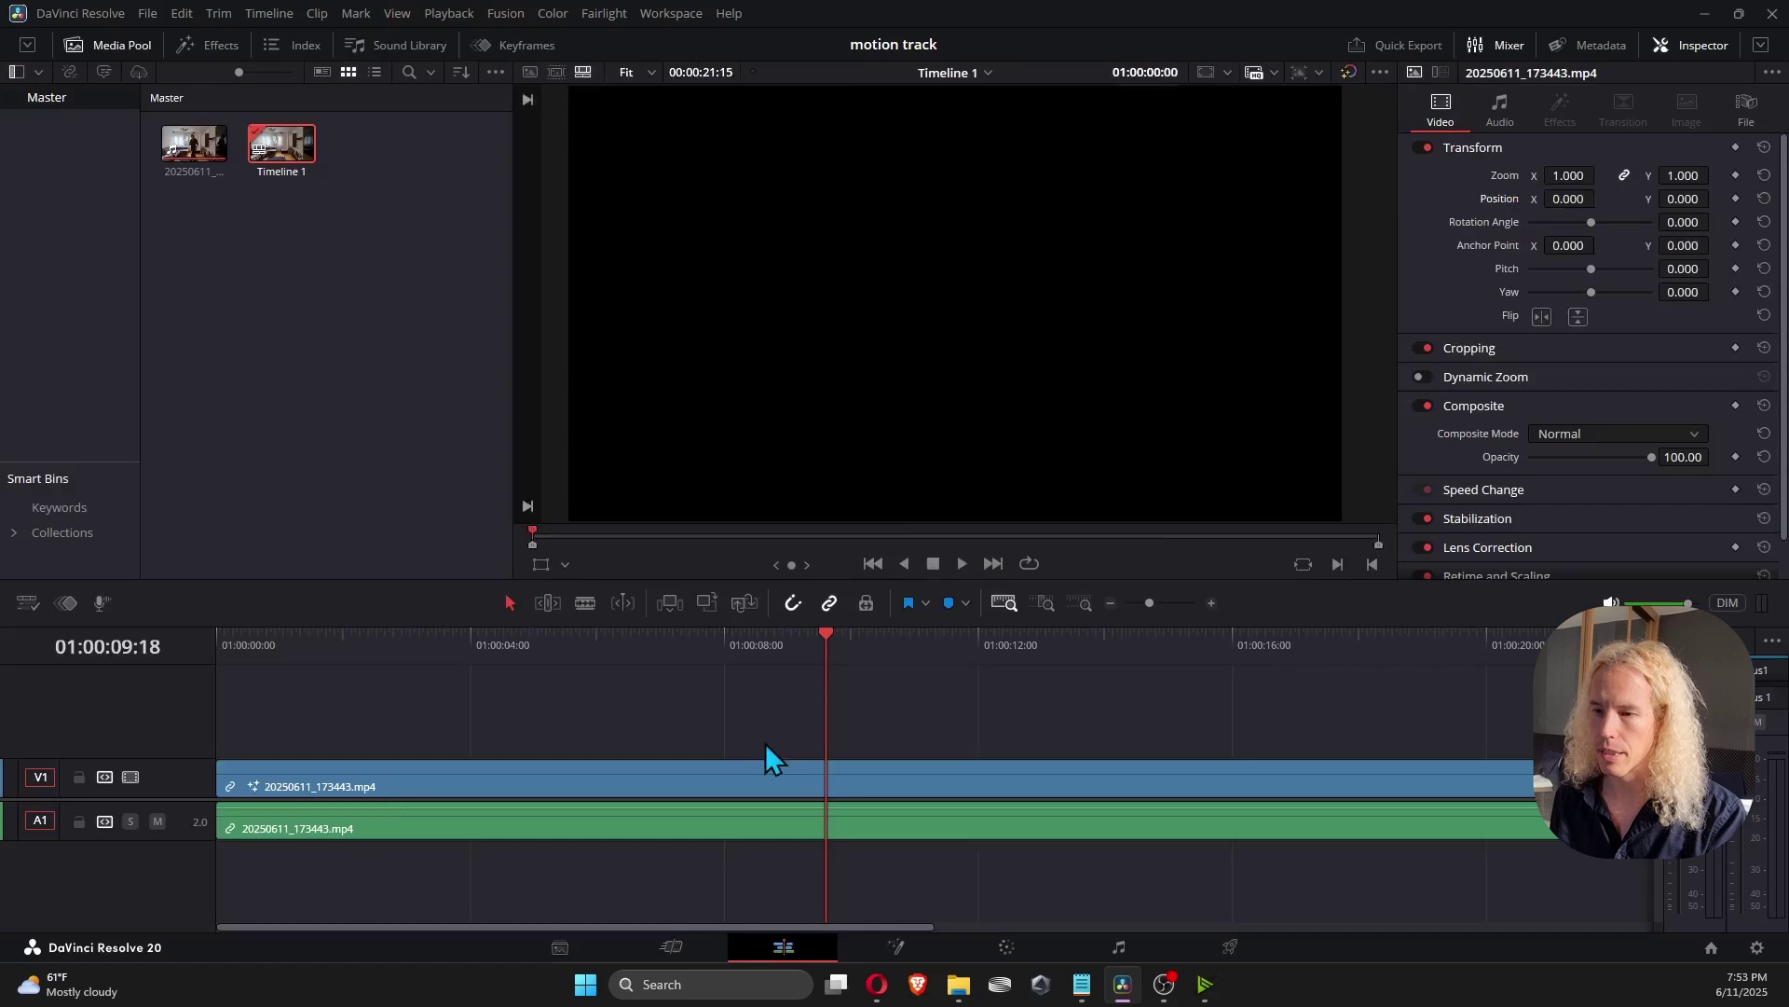
pyautogui.moveTo(303, 648); pyautogui.dragTo(745, 687)
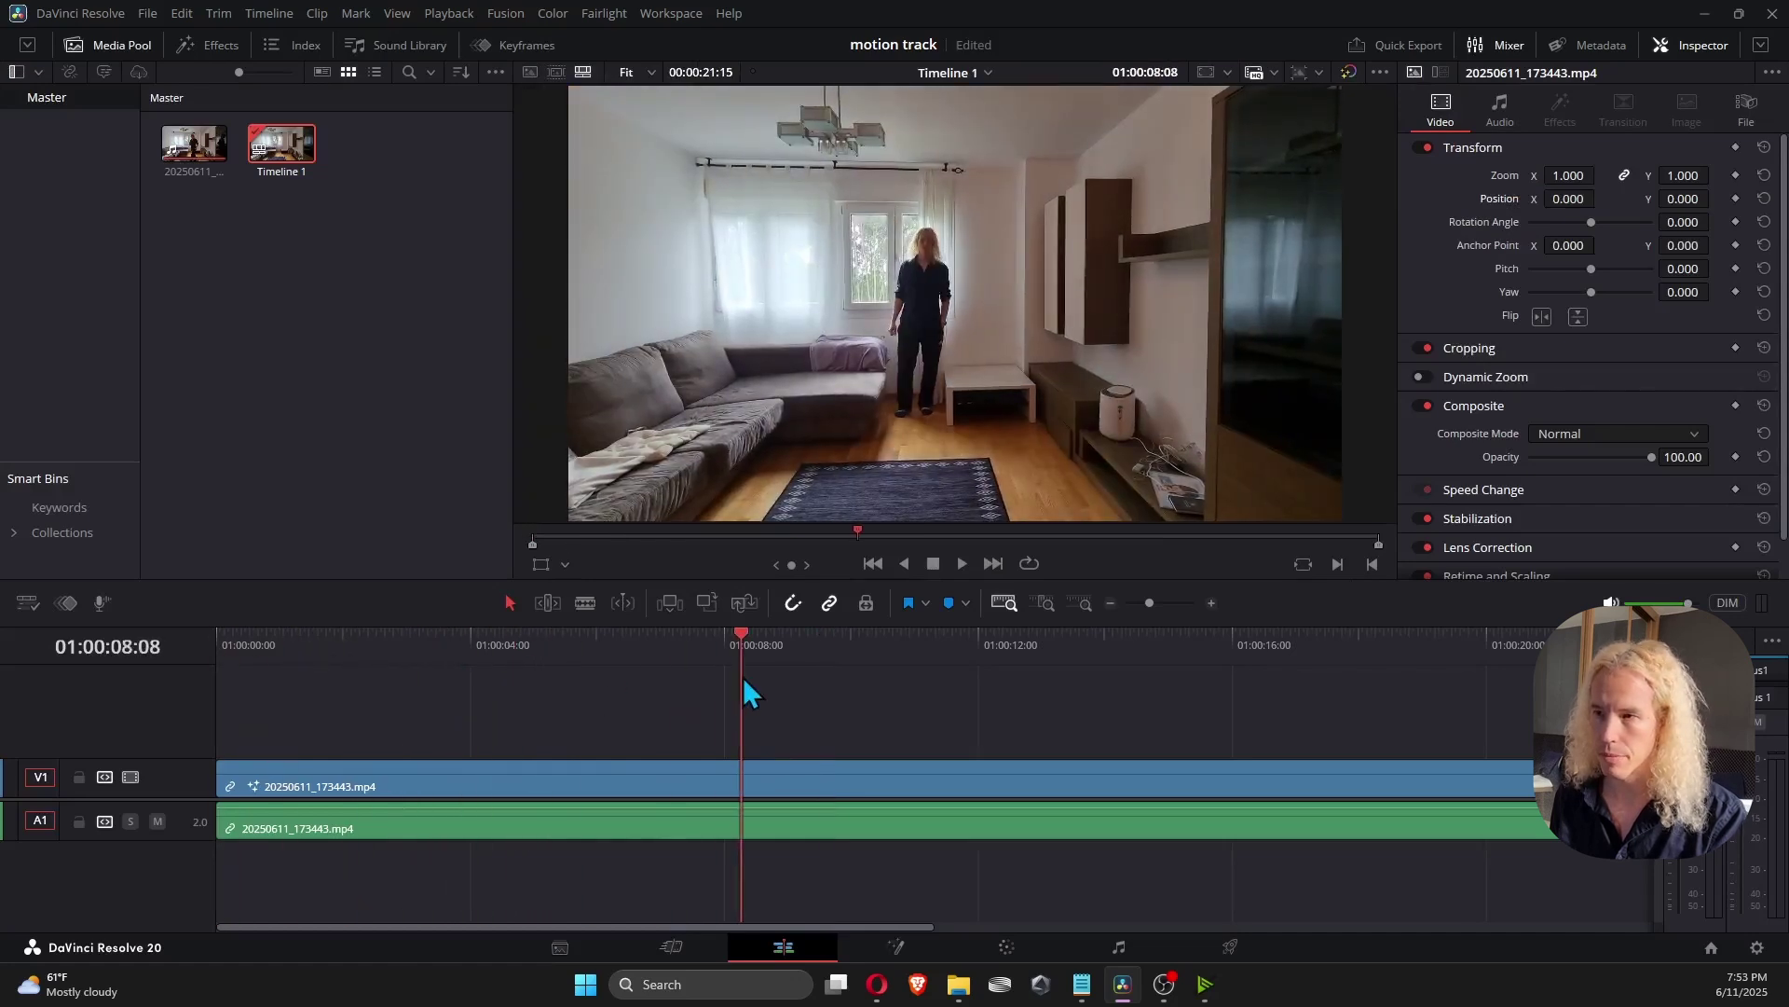
pyautogui.click(221, 779)
pyautogui.hotkey('ctrl', 'shift', '[')
pyautogui.moveTo(1212, 643)
pyautogui.mouseDown()
pyautogui.moveTo(1364, 647)
pyautogui.moveTo(1127, 679)
pyautogui.moveTo(1231, 652)
pyautogui.mouseUp()
pyautogui.moveTo(1586, 786); pyautogui.dragTo(1213, 788)
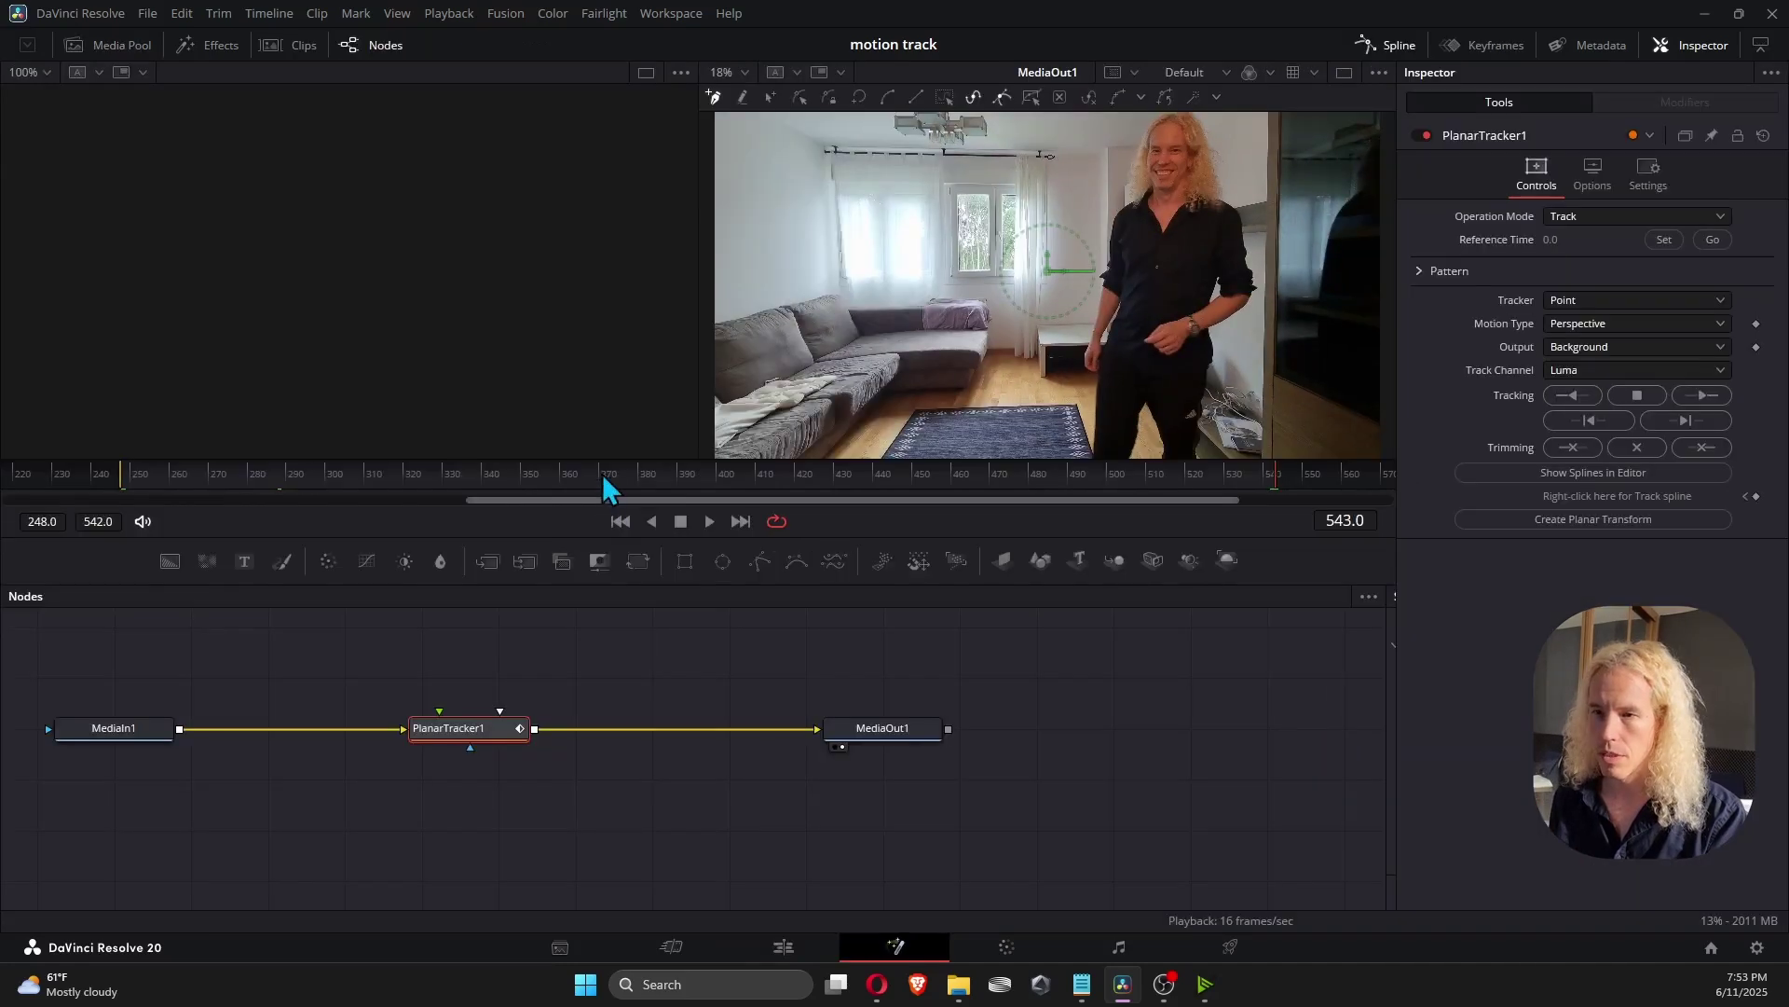
pyautogui.moveTo(603, 473); pyautogui.dragTo(523, 490)
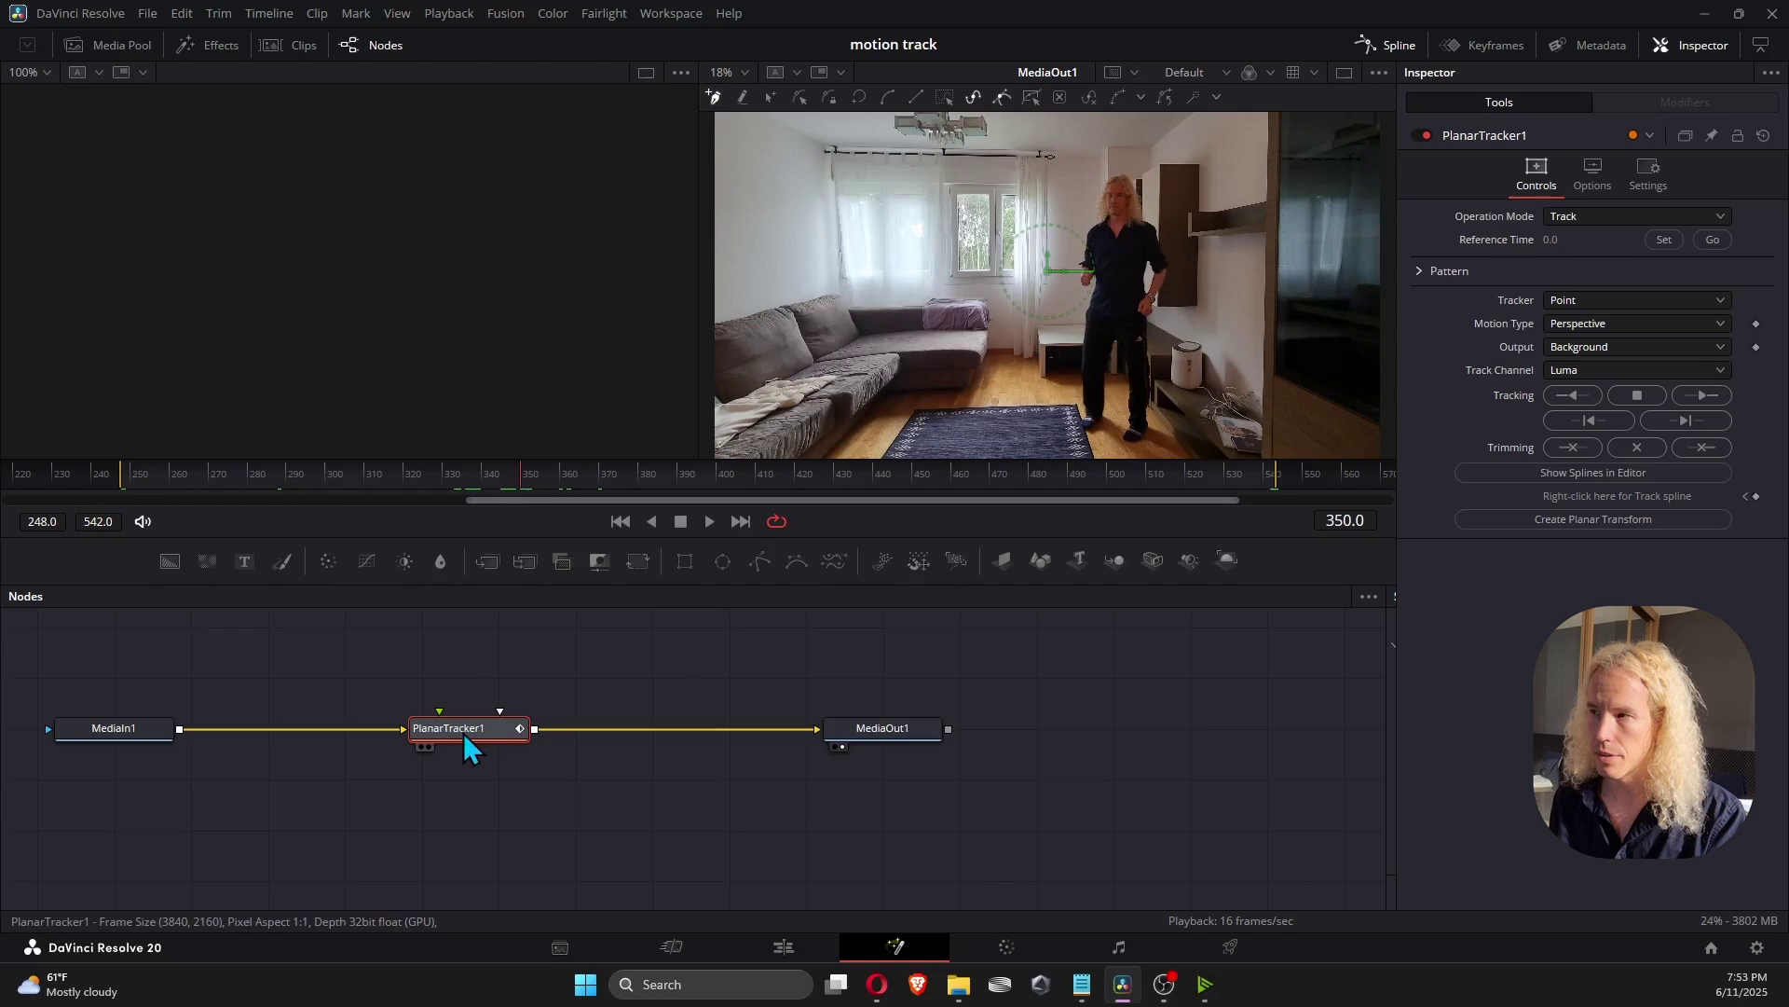
# Set PlanarTracker1's reference time to frame 350 and zoom the viewer onto the man.
pyautogui.click(1664, 241)
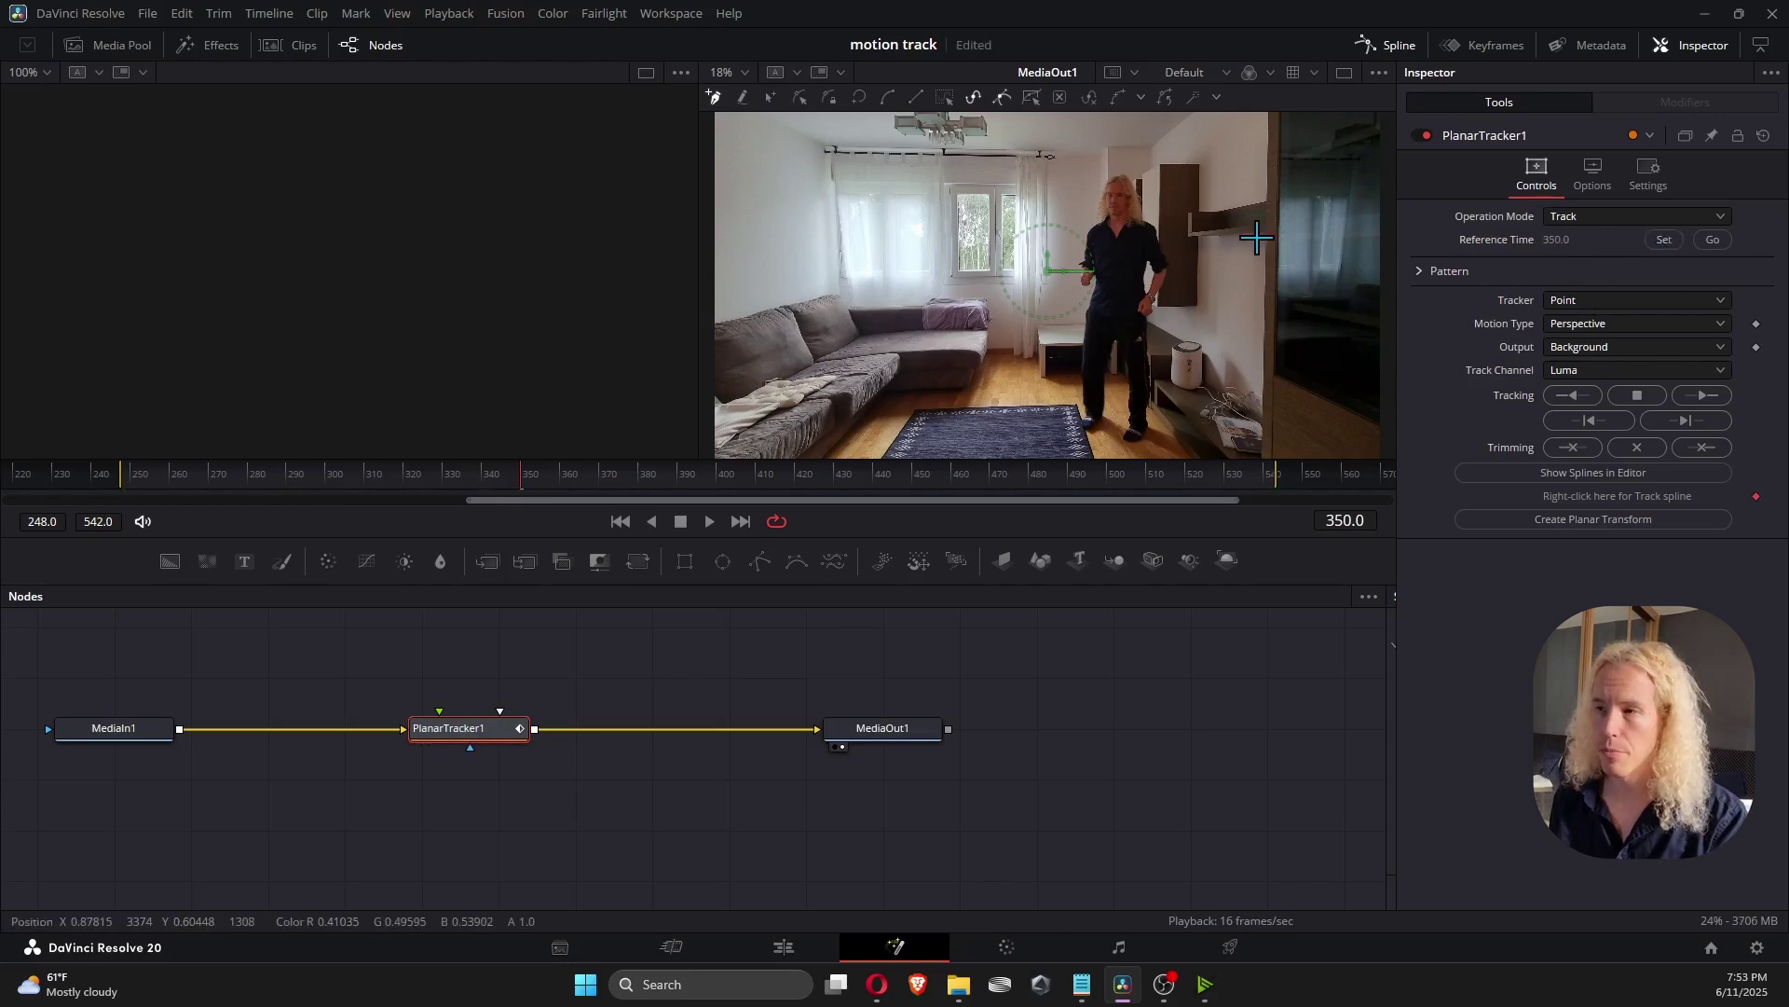
pyautogui.scroll(4, 1174, 261)
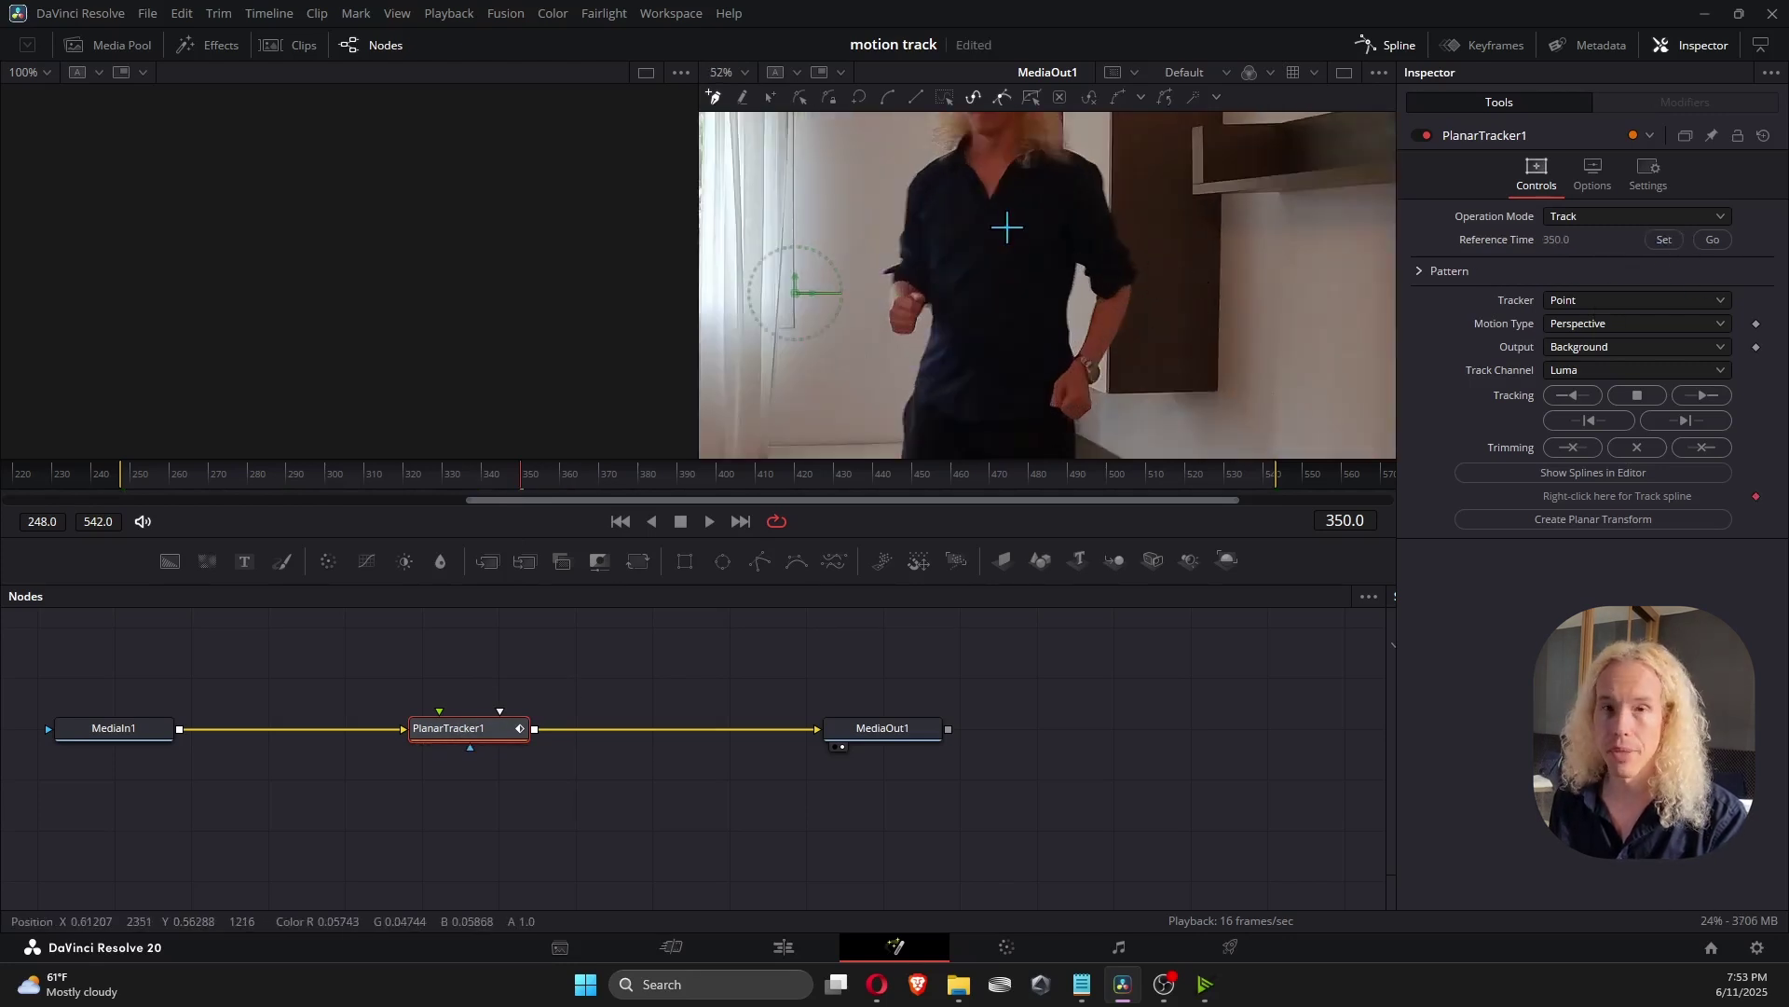
pyautogui.scroll(-4, 1031, 212)
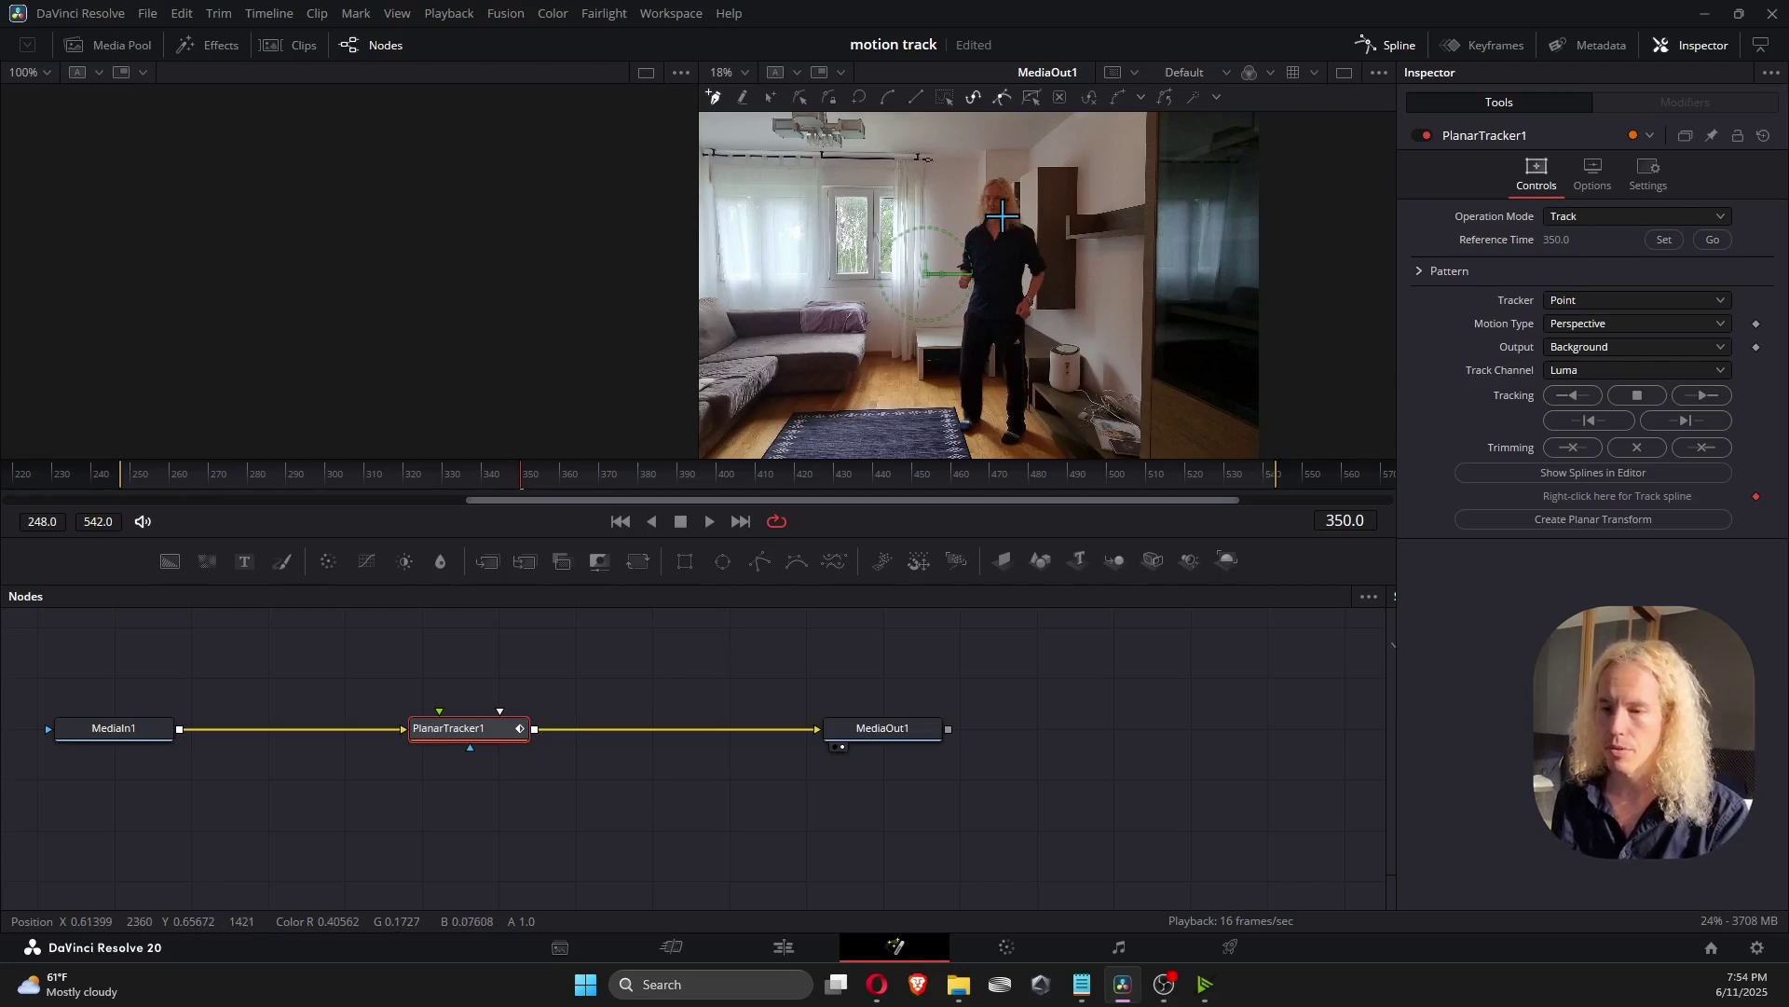
pyautogui.scroll(6, 1003, 216)
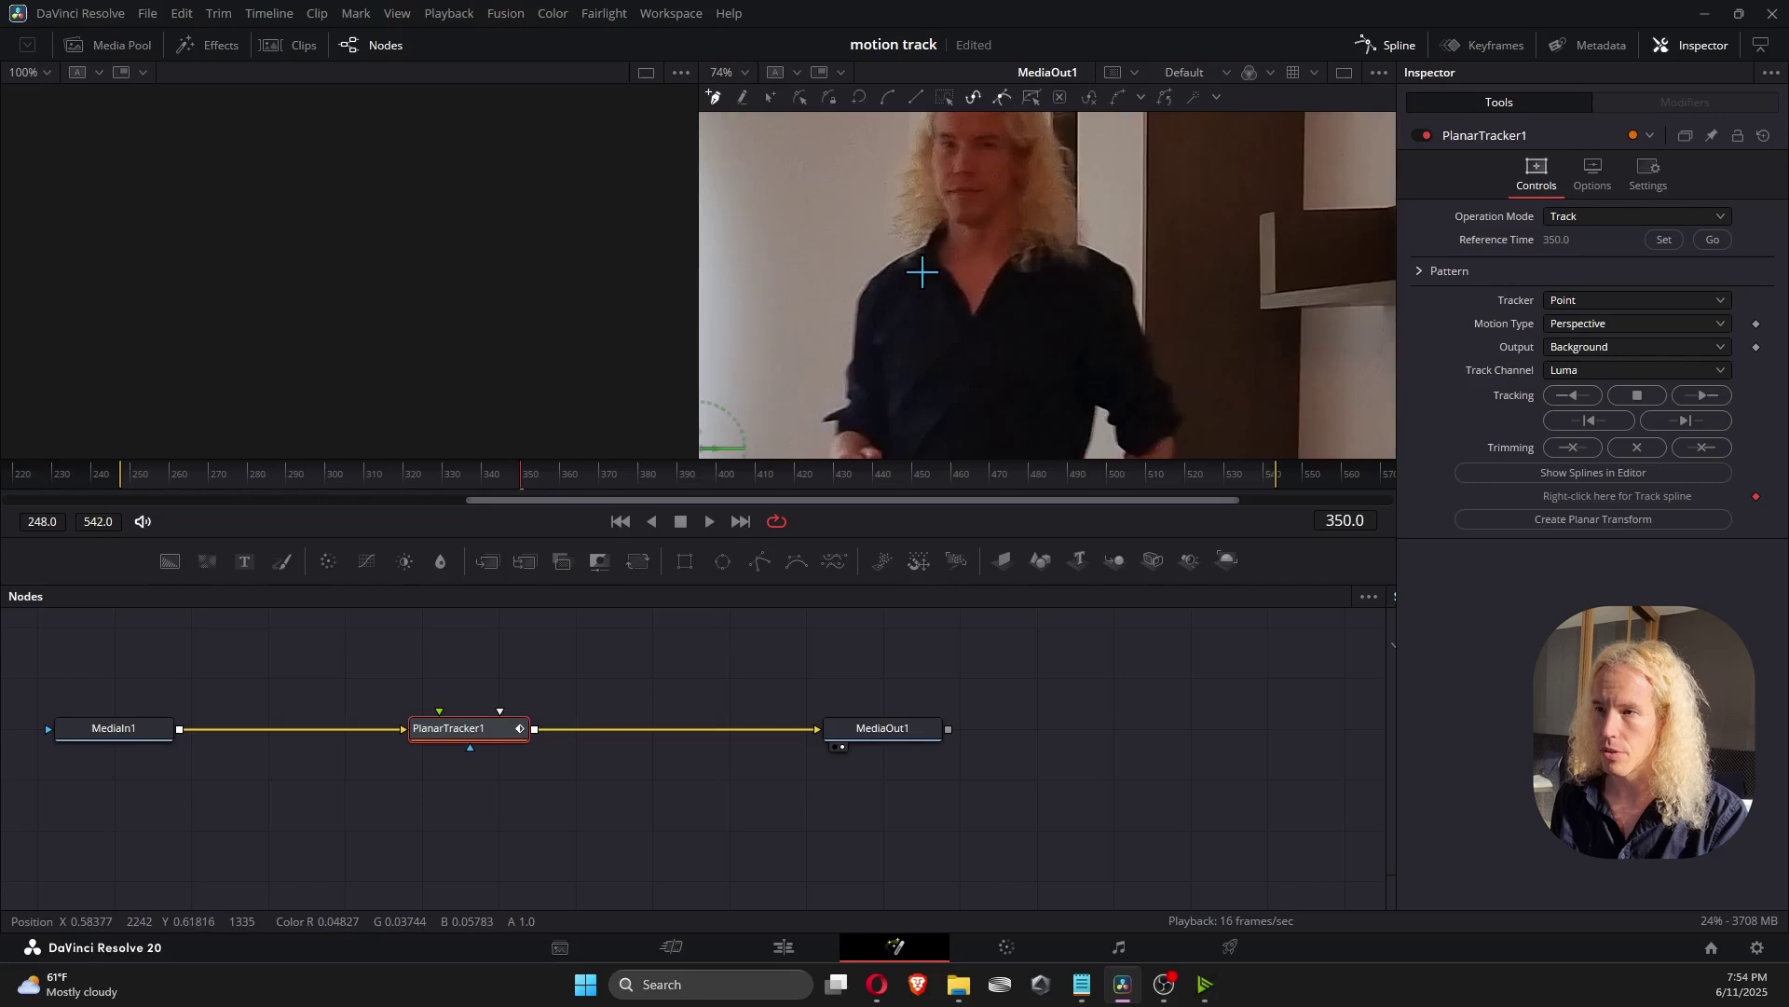
# Draw a trial outline on the shirt, delete it, and dismiss the failed track.
pyautogui.click(922, 272)
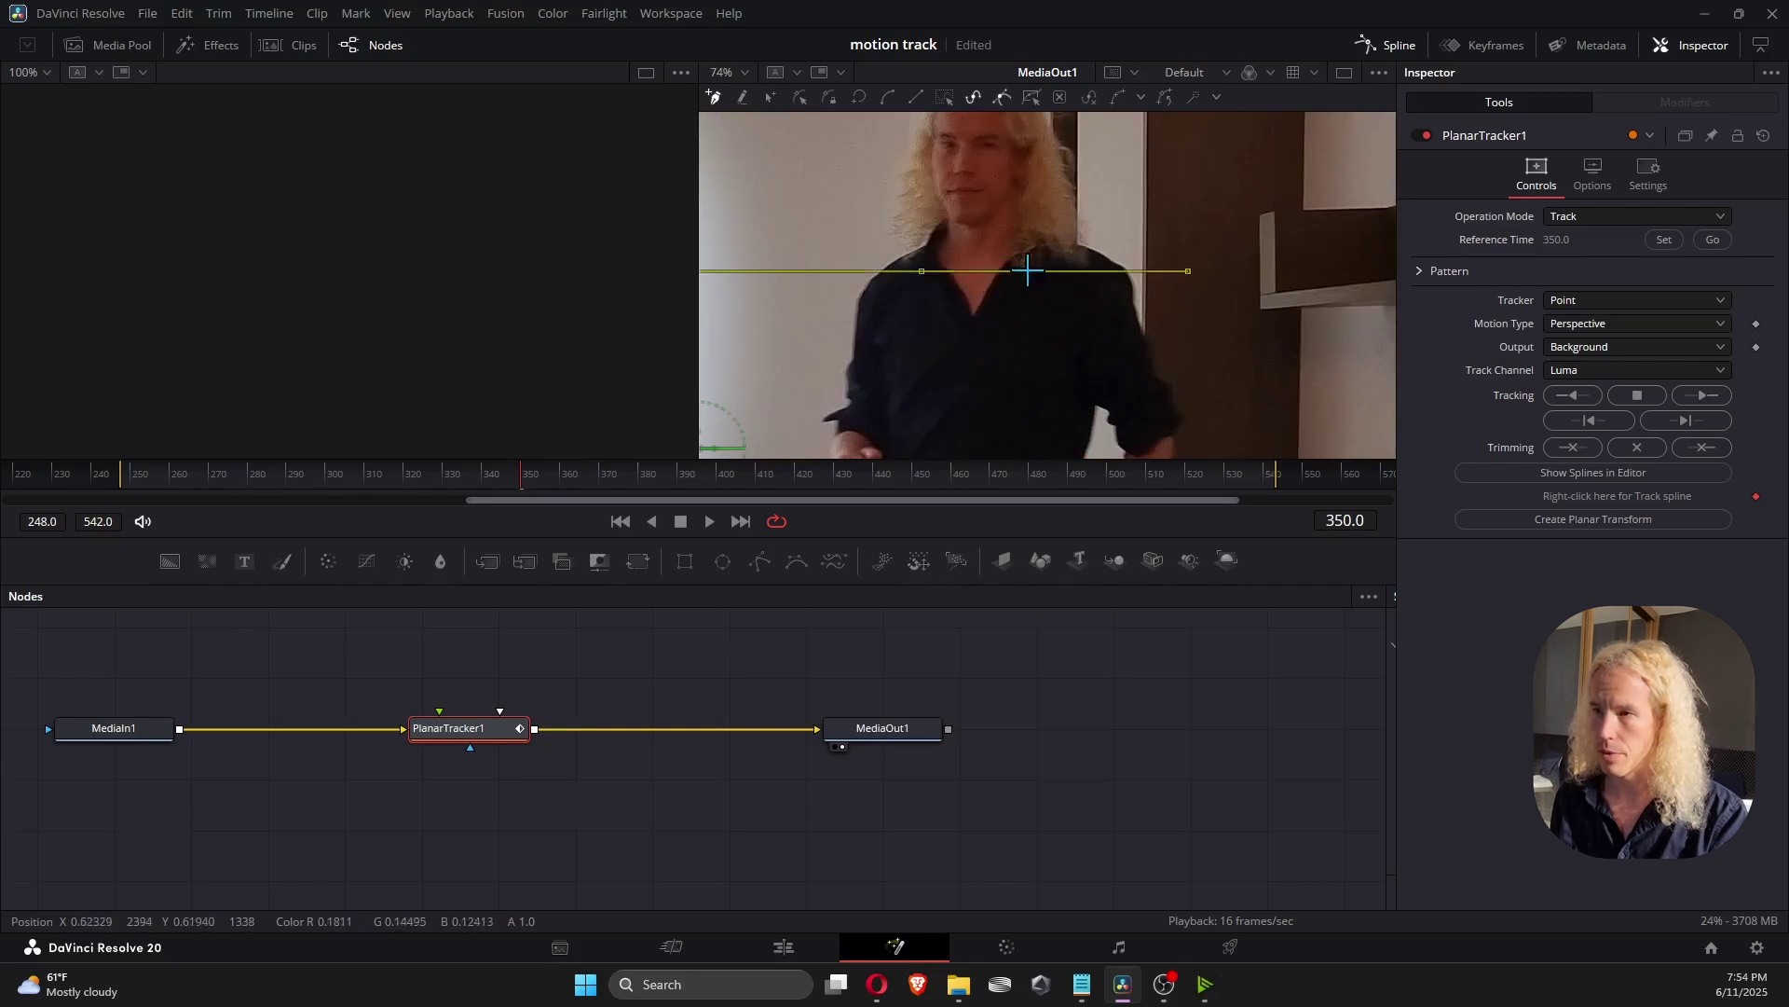
pyautogui.click(1028, 271)
pyautogui.click(1012, 310)
pyautogui.click(1004, 331)
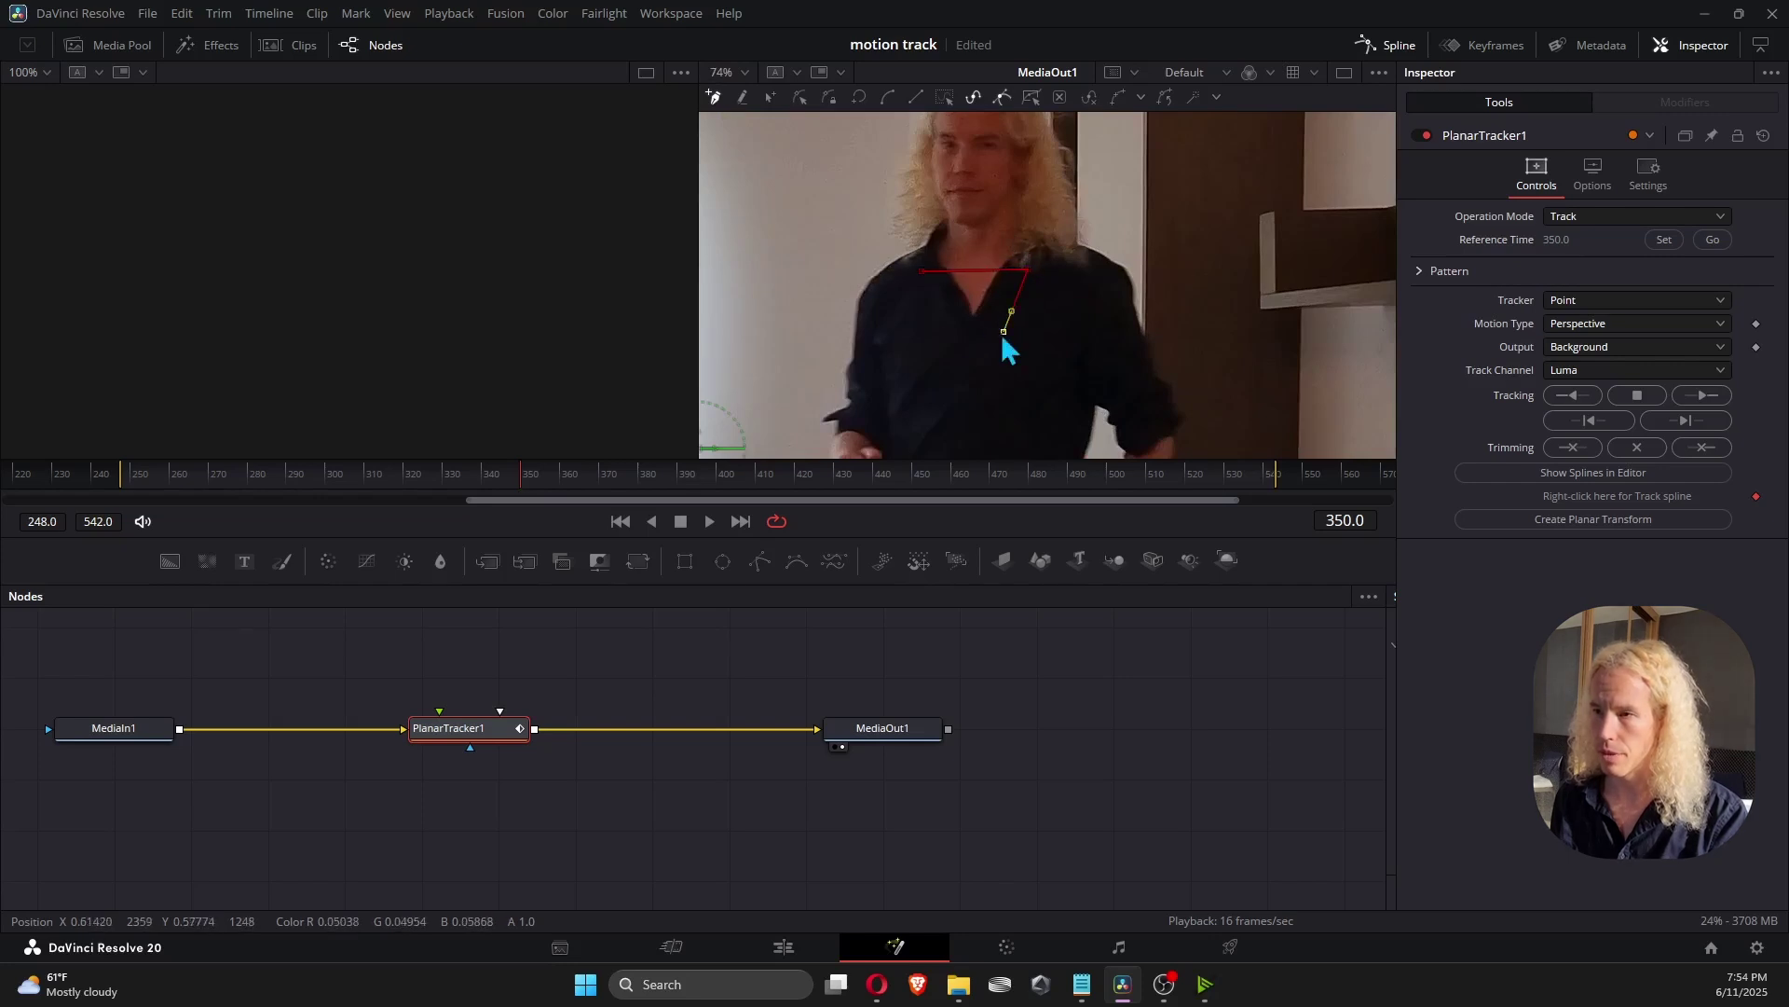
pyautogui.click(943, 329)
pyautogui.click(922, 271)
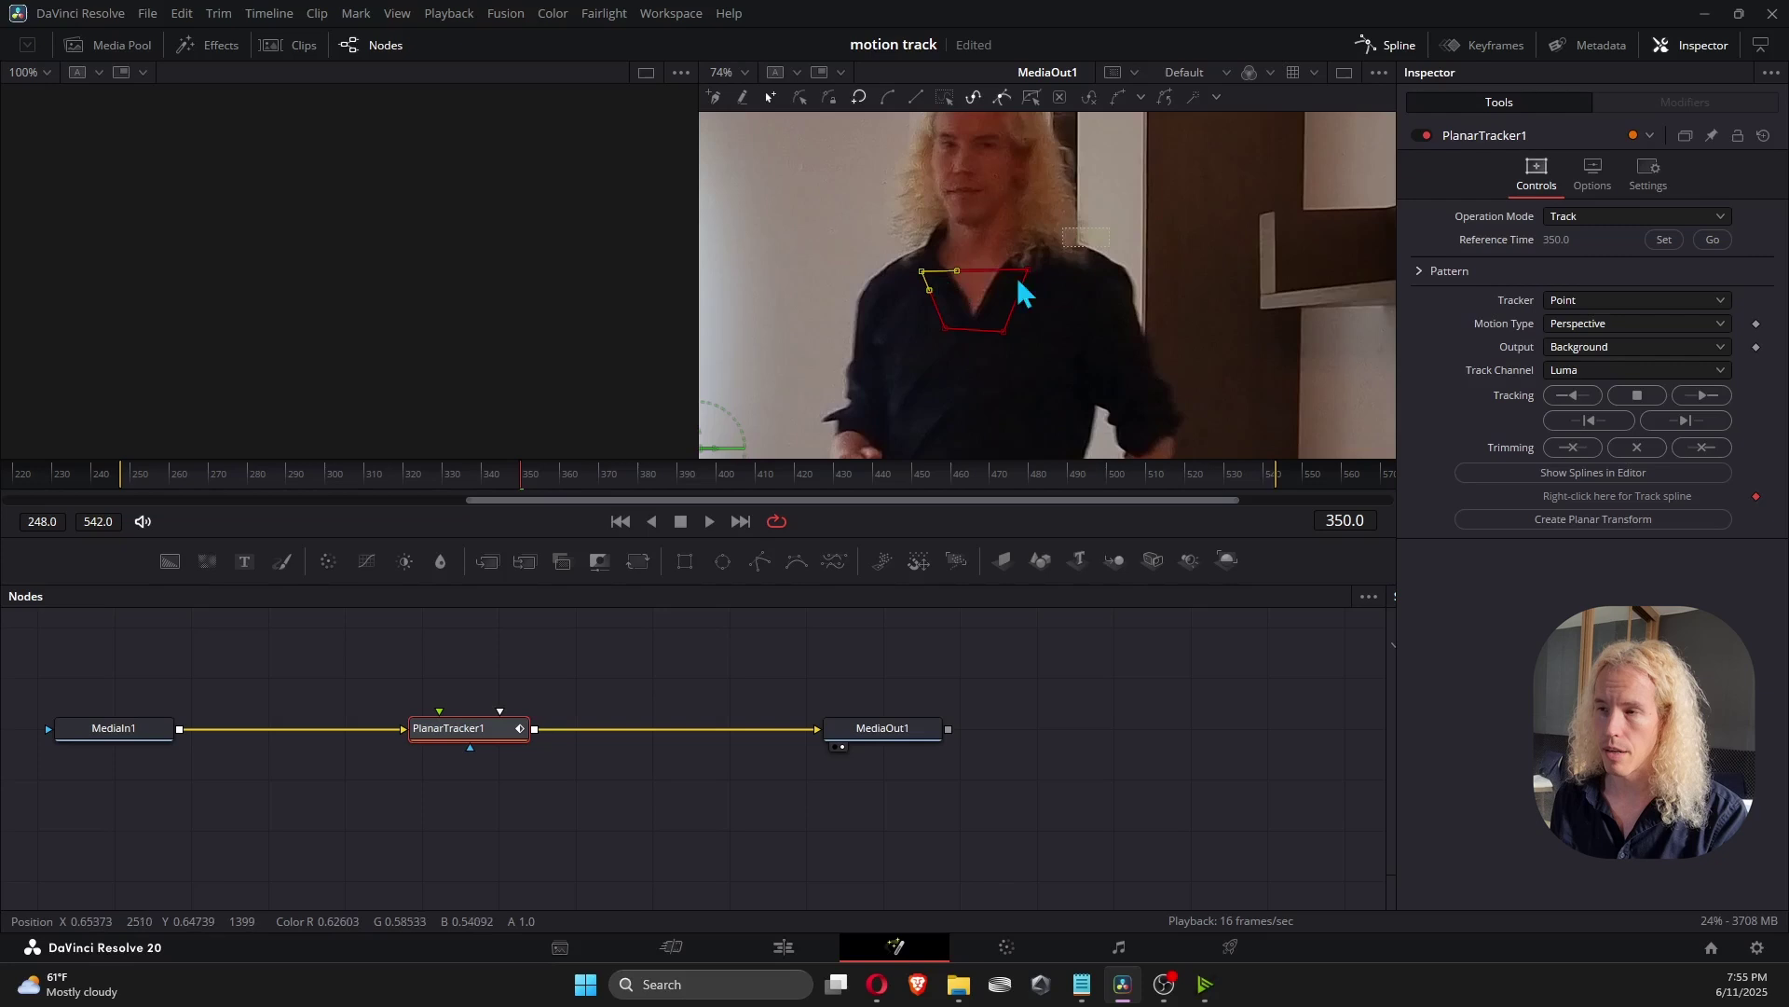
pyautogui.moveTo(1110, 226); pyautogui.dragTo(869, 365)
pyautogui.press('Delete')
pyautogui.click(1589, 420)
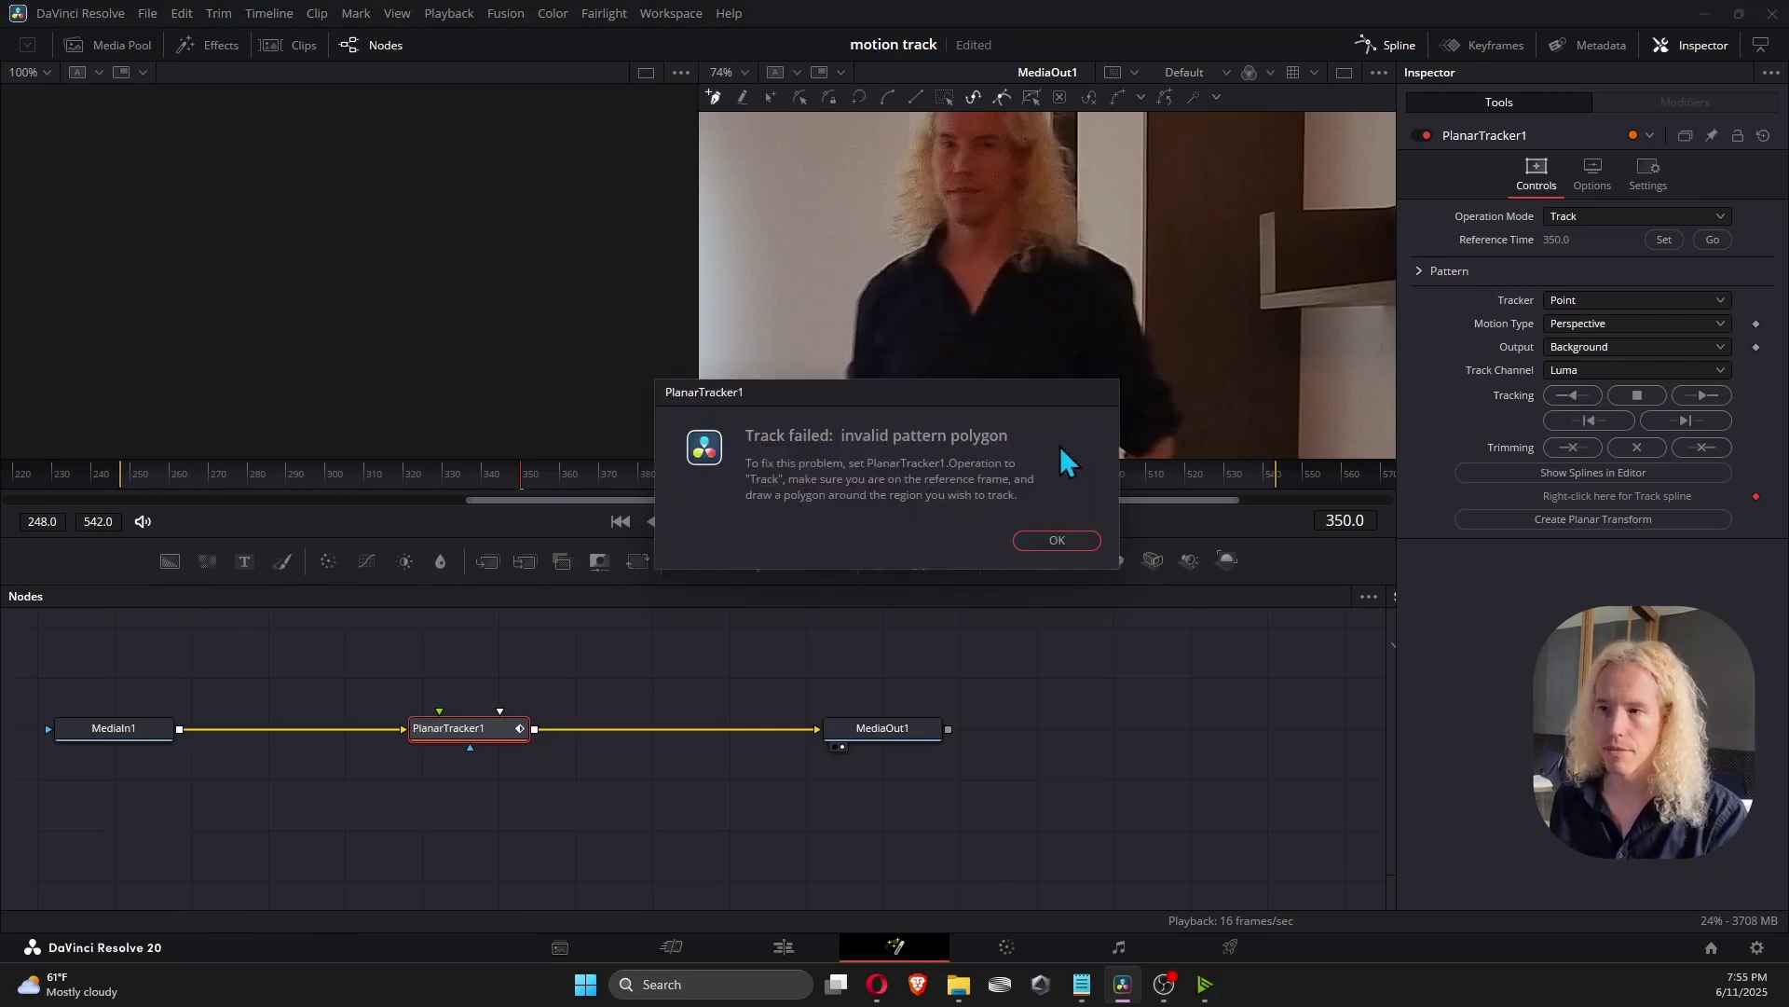
pyautogui.press('Return')
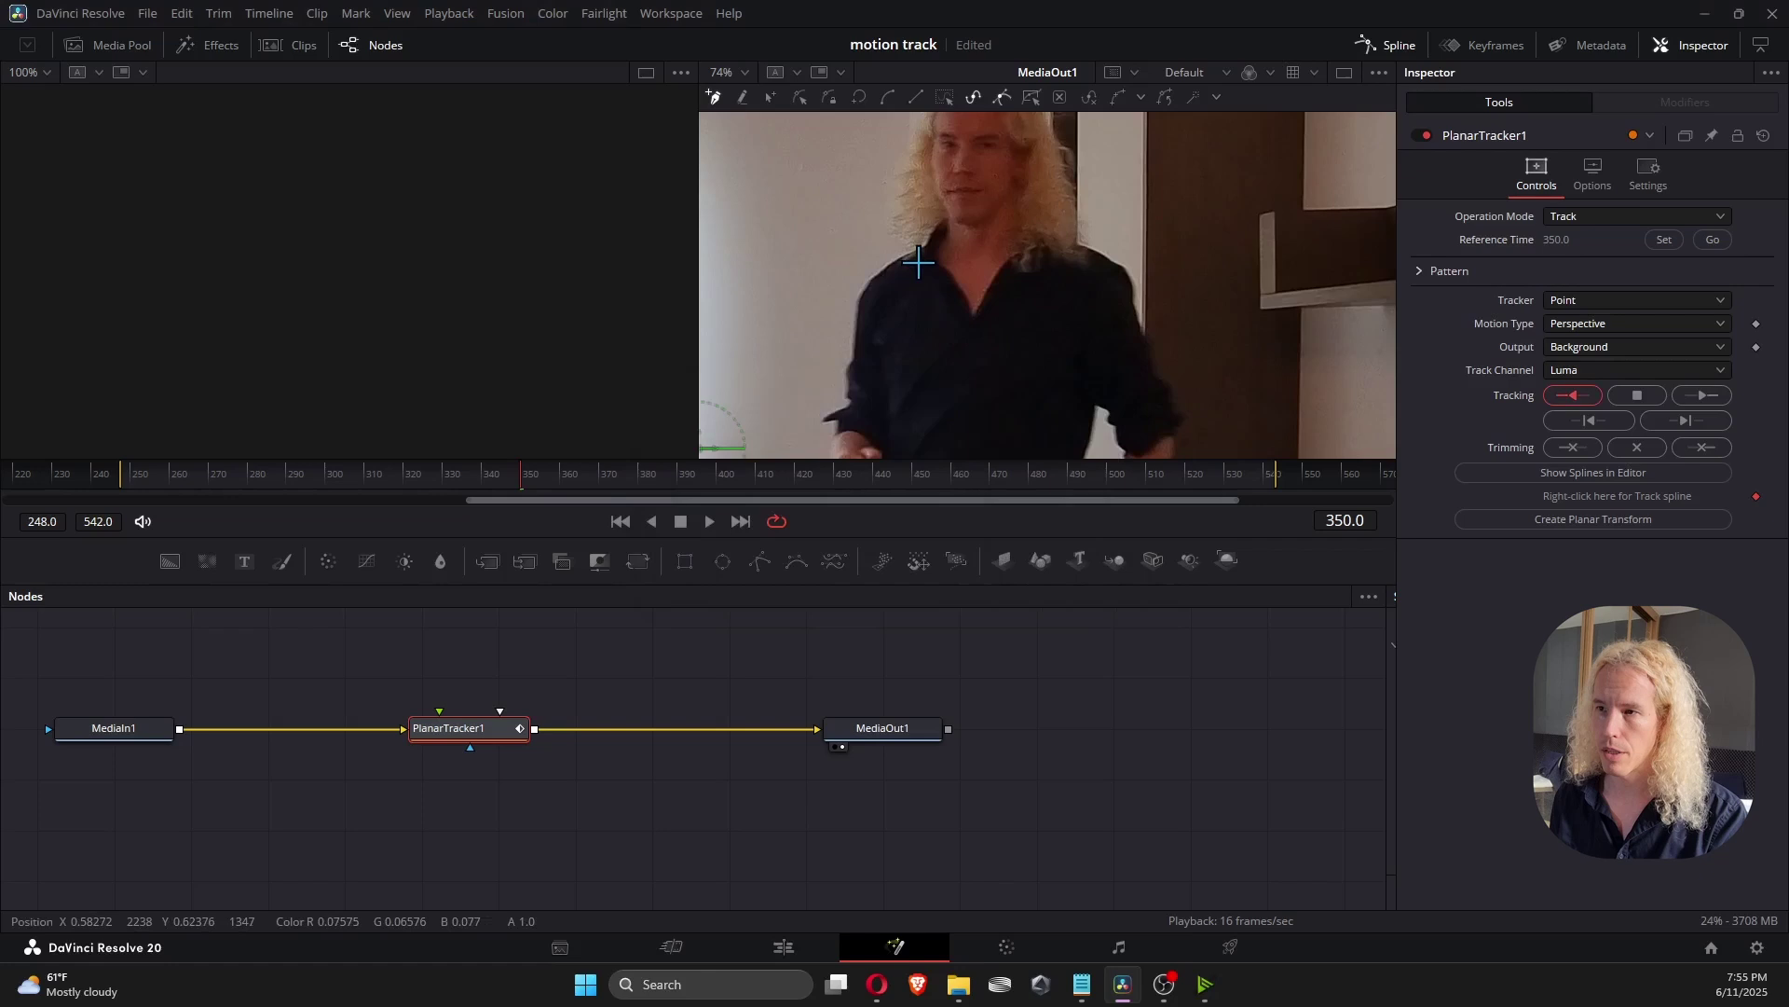
# Redraw a closed four-sided pattern on the upper chest just below the collar.
pyautogui.click(918, 262)
pyautogui.moveTo(994, 262); pyautogui.dragTo(1032, 262)
pyautogui.click(1010, 323)
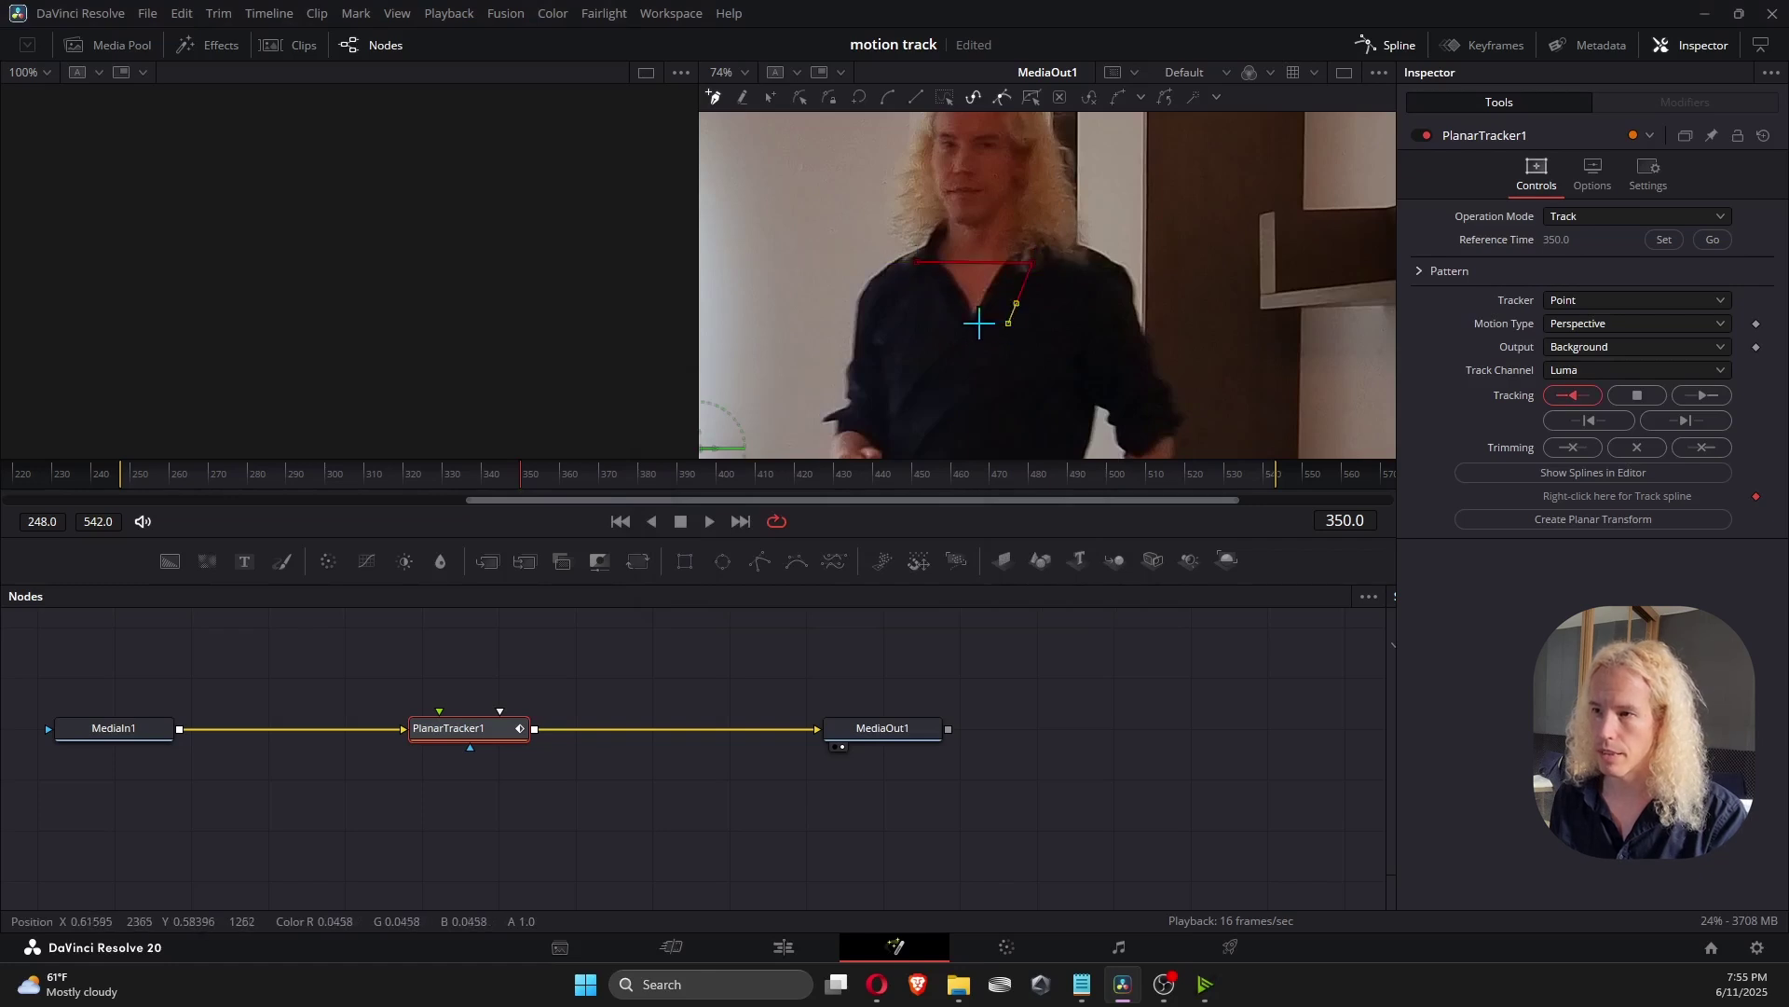
pyautogui.click(939, 323)
pyautogui.click(918, 262)
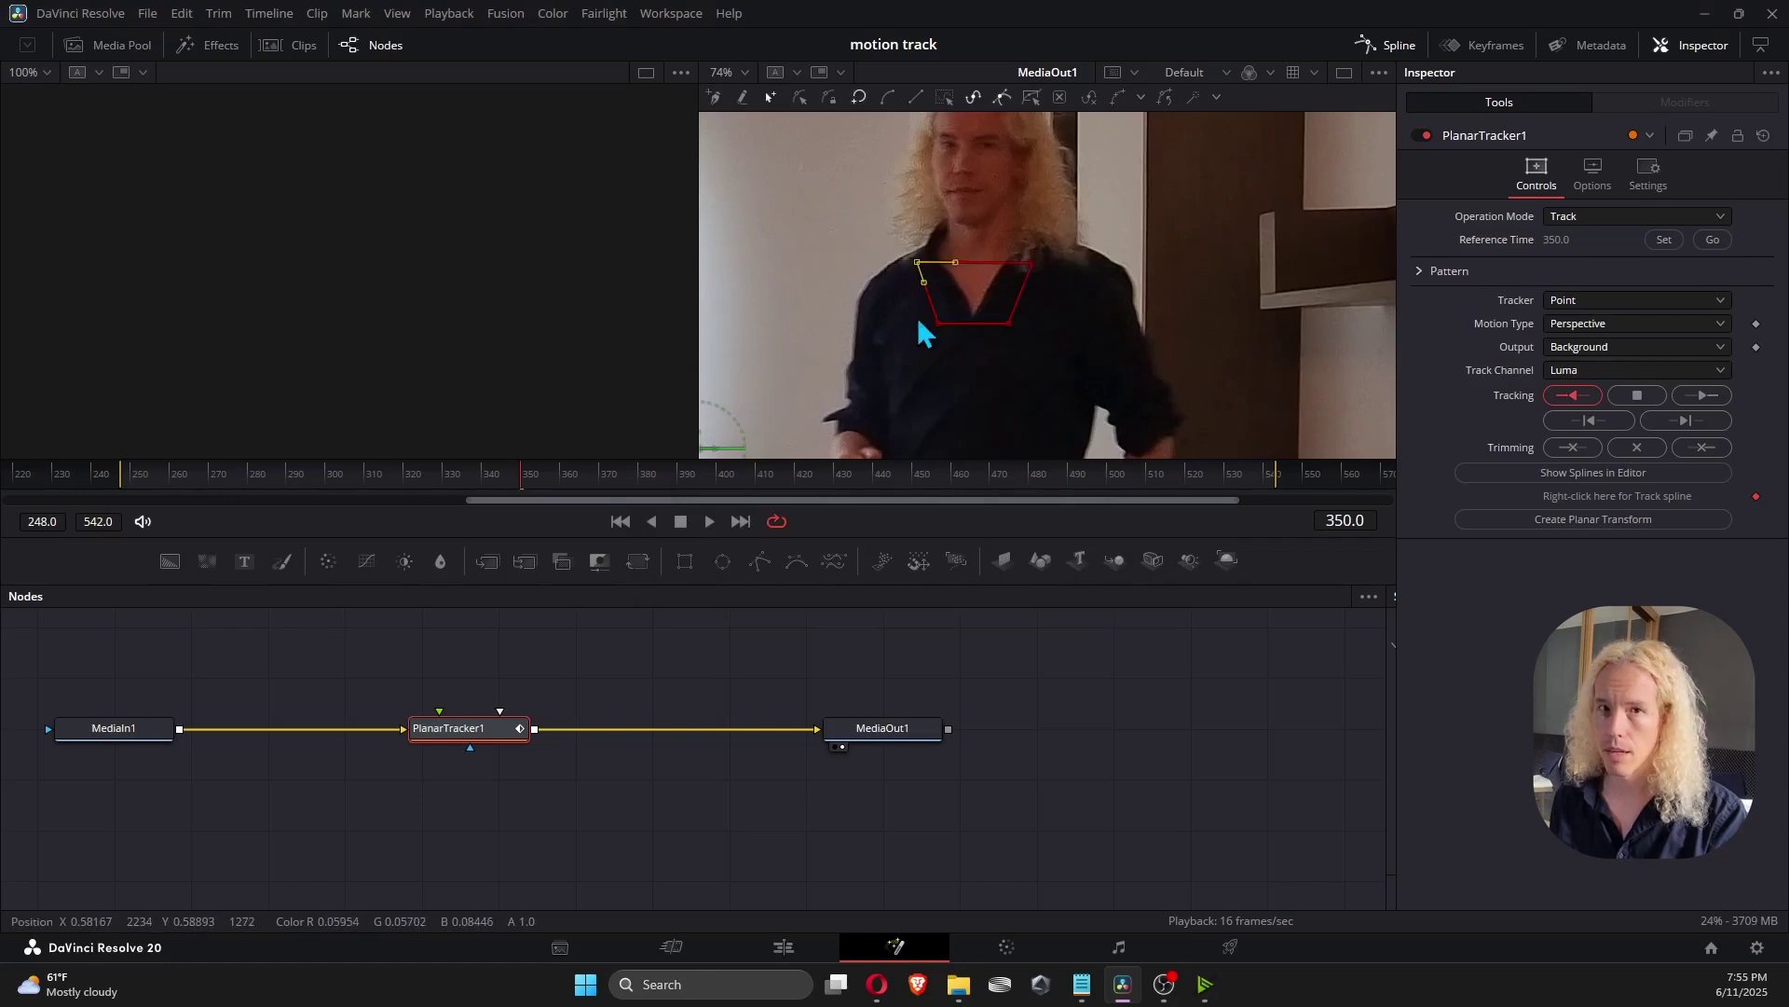
# Set Motion Type to Translation and move PlanarTracker1 up out of the node chain.
pyautogui.click(1624, 322)
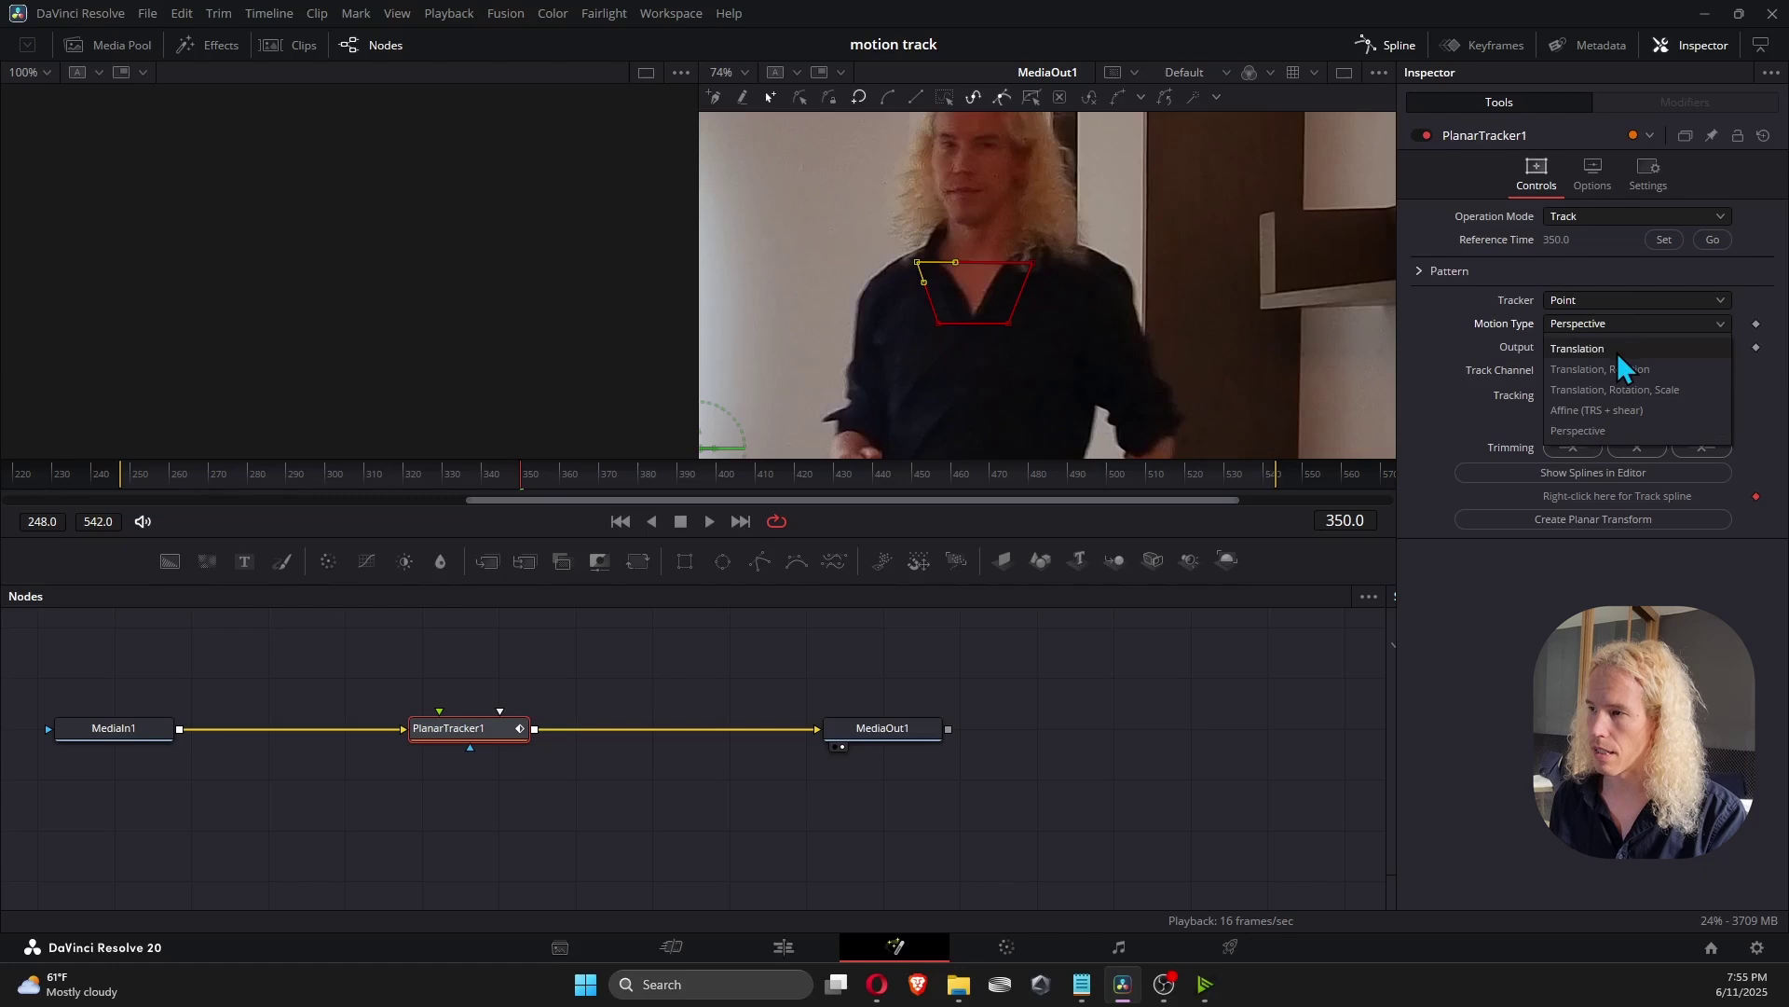
pyautogui.click(1618, 352)
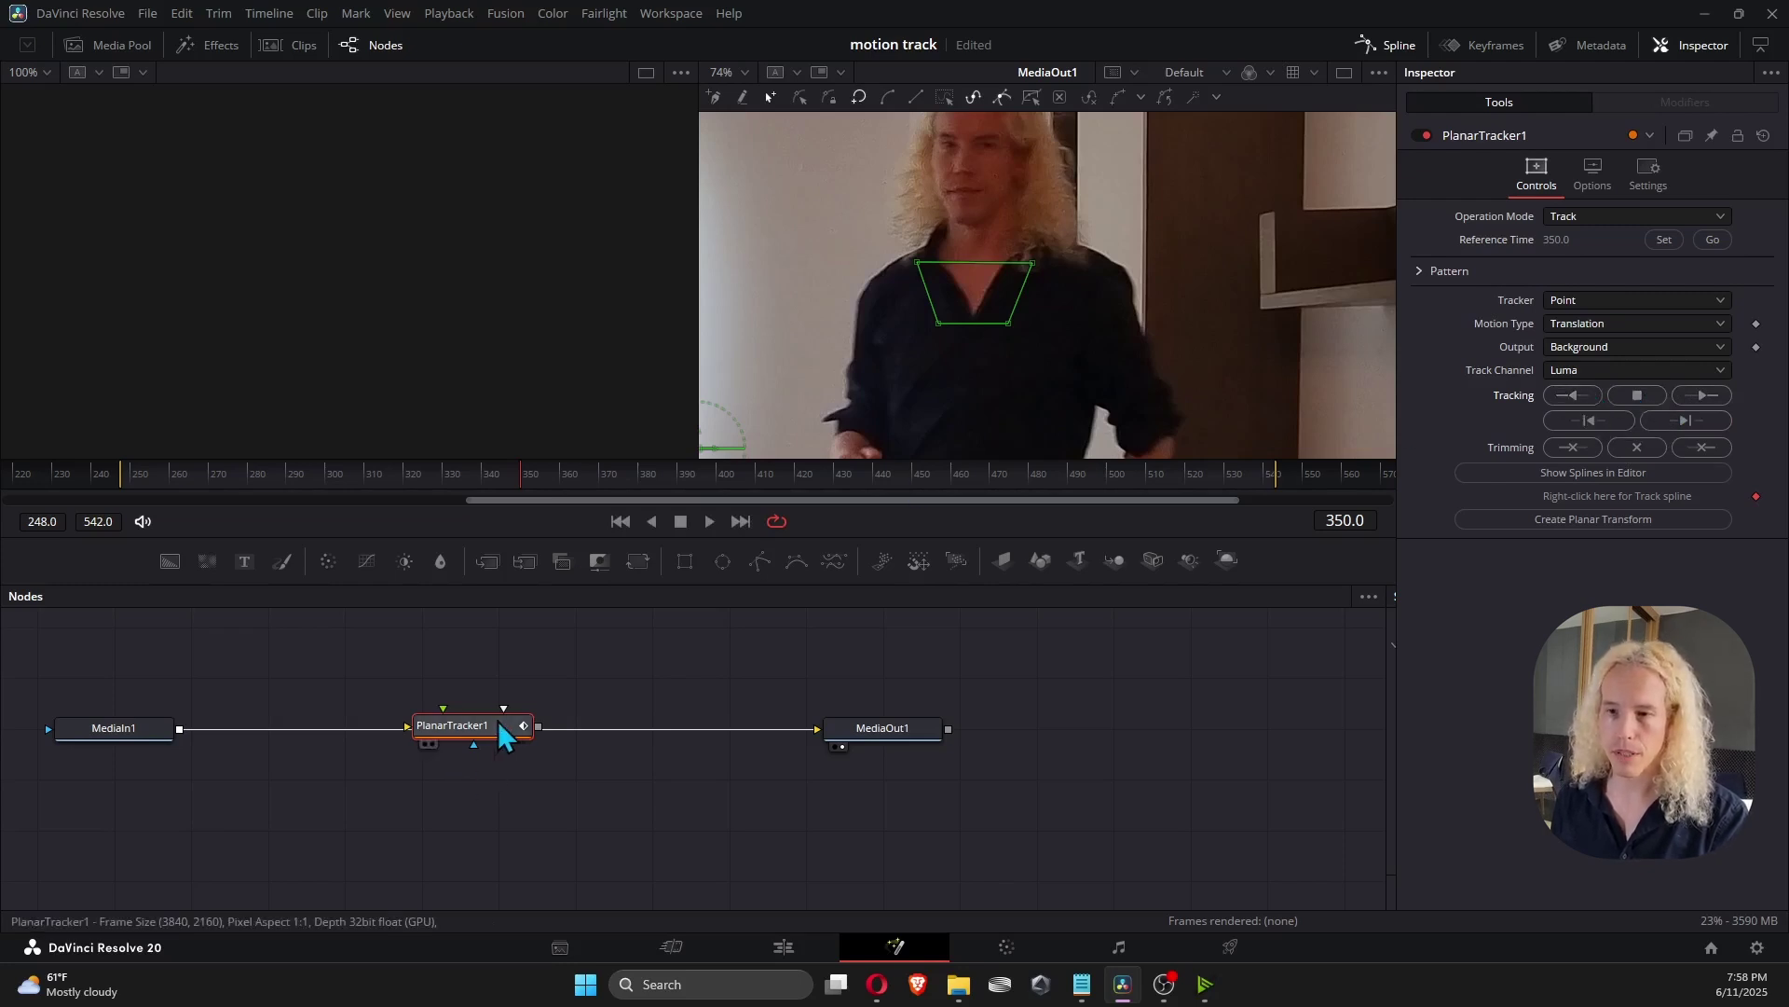
pyautogui.moveTo(499, 722)
pyautogui.mouseDown()
pyautogui.moveTo(475, 701)
pyautogui.moveTo(492, 685)
pyautogui.moveTo(504, 807)
pyautogui.moveTo(493, 695)
pyautogui.mouseUp()
# Rewire MediaIn1 → PlanarTracker1 → MediaOut1 in one line and recentre the viewer on the man.
pyautogui.click(628, 727)
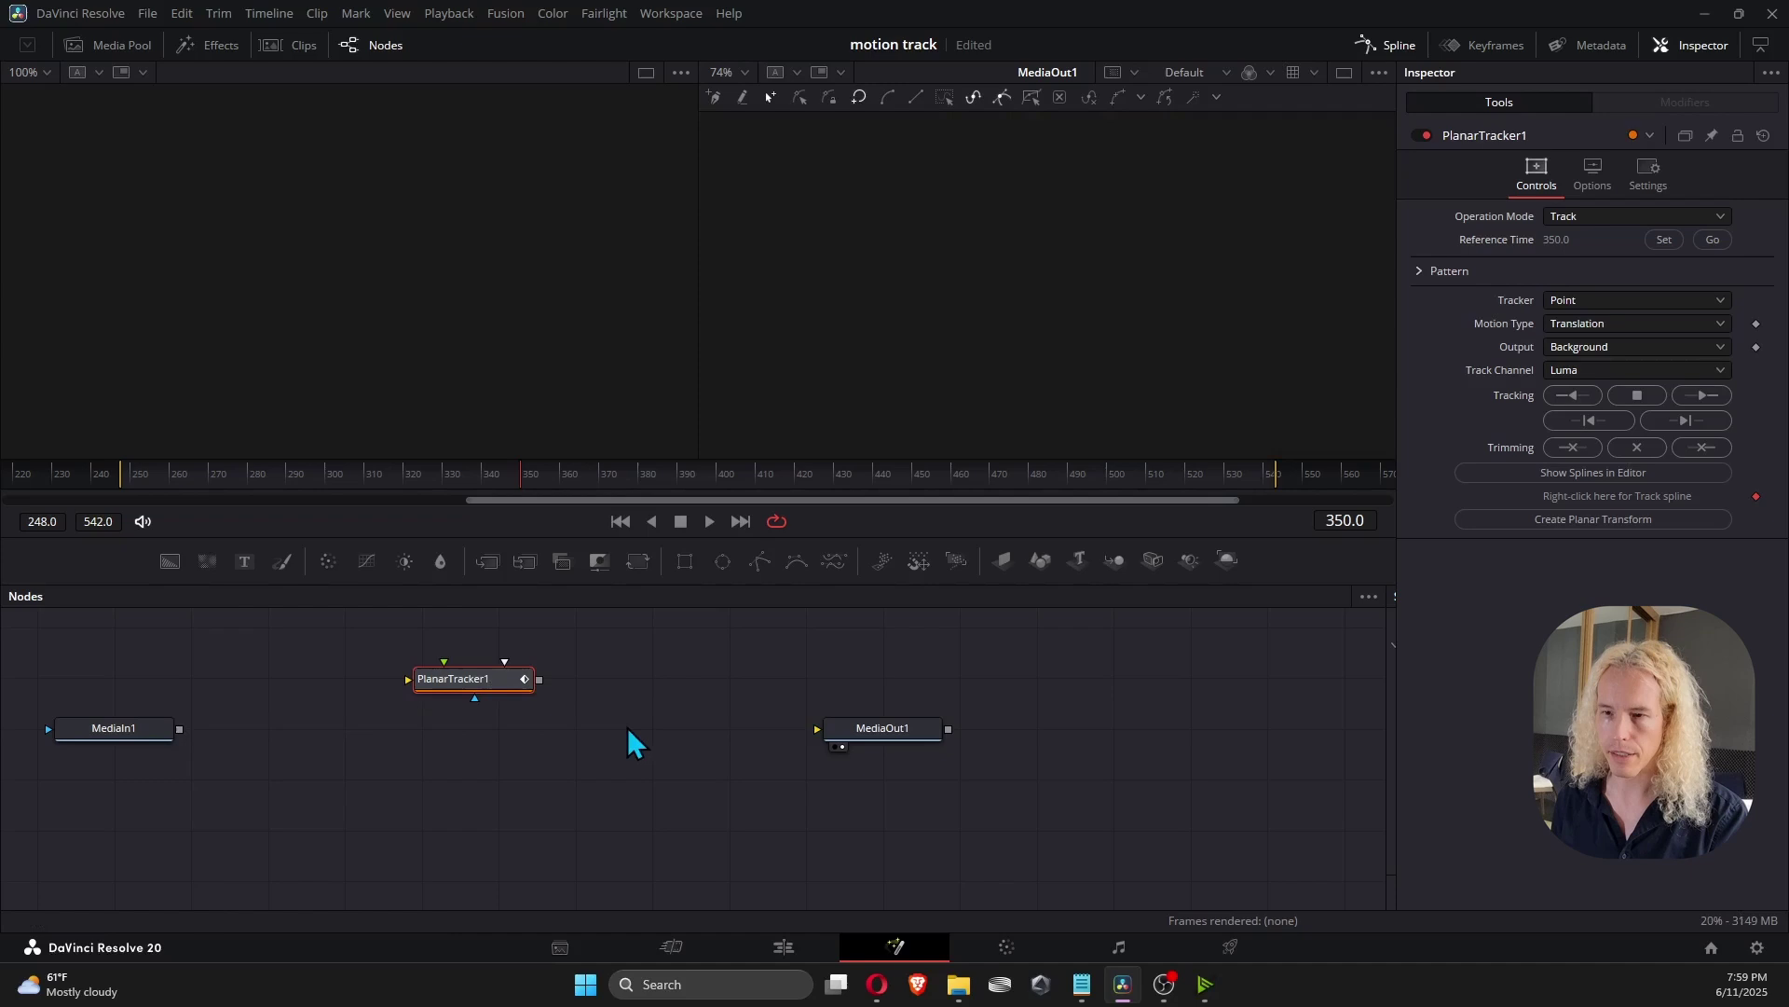
pyautogui.moveTo(179, 728); pyautogui.dragTo(419, 679)
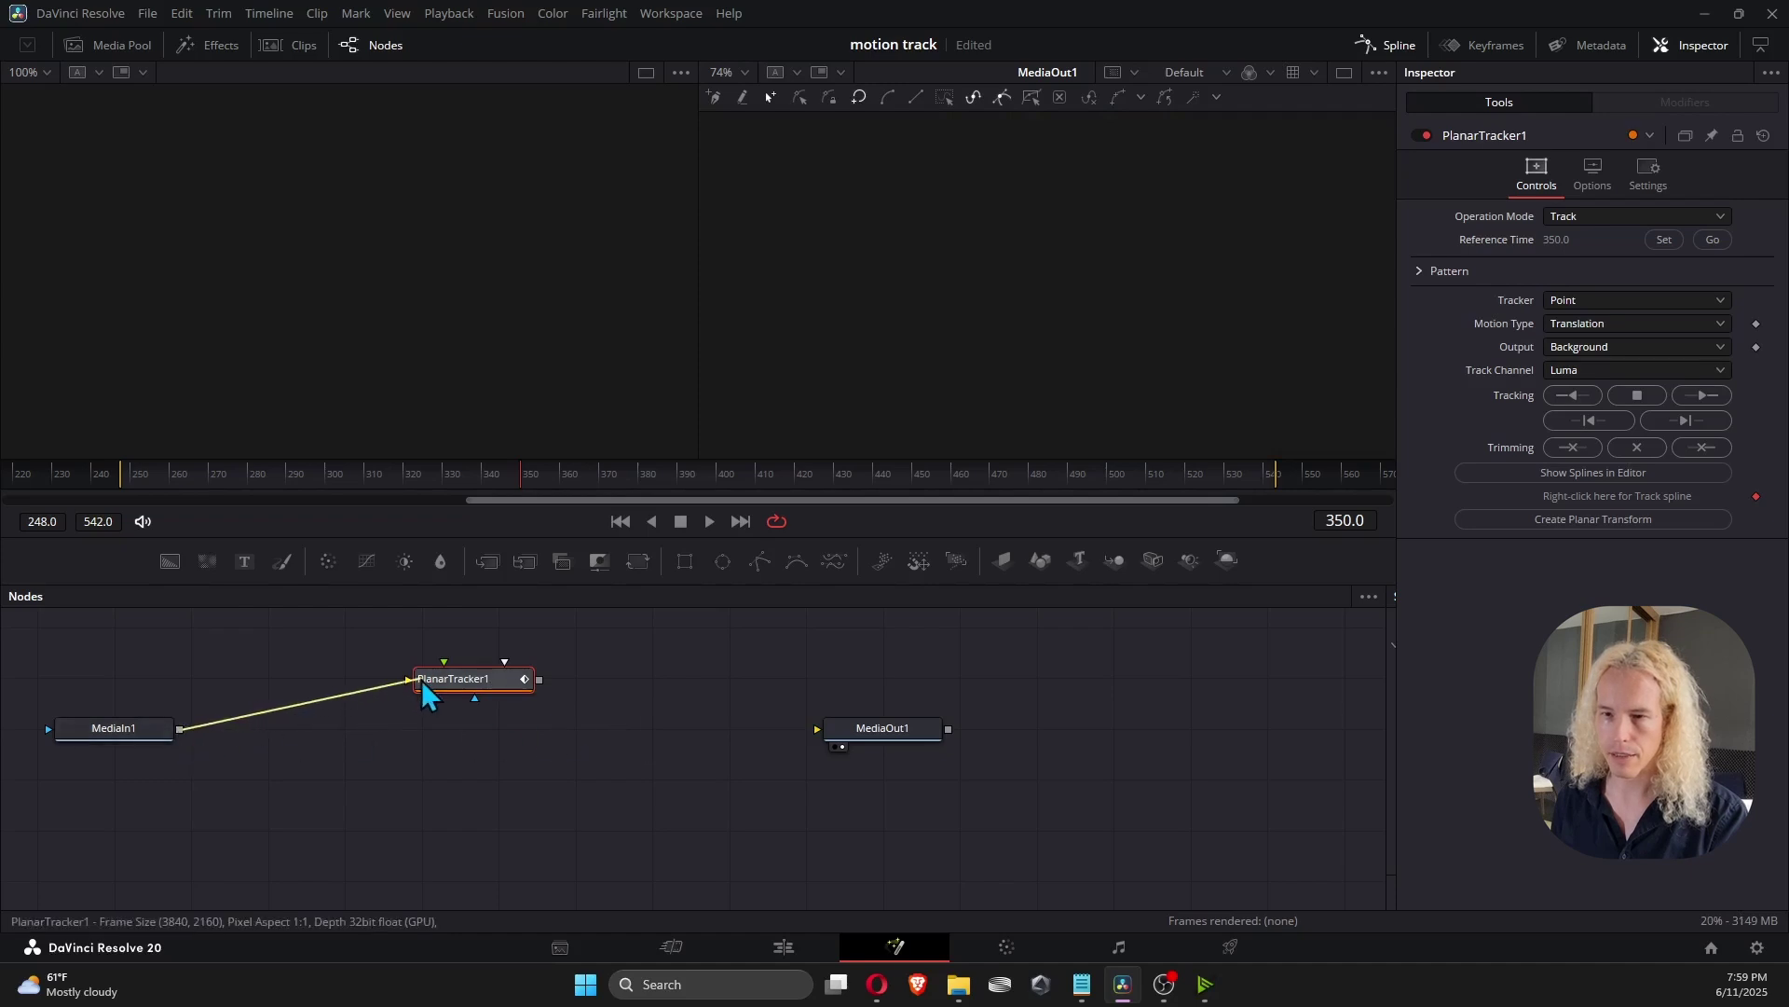
pyautogui.moveTo(537, 681); pyautogui.dragTo(818, 729)
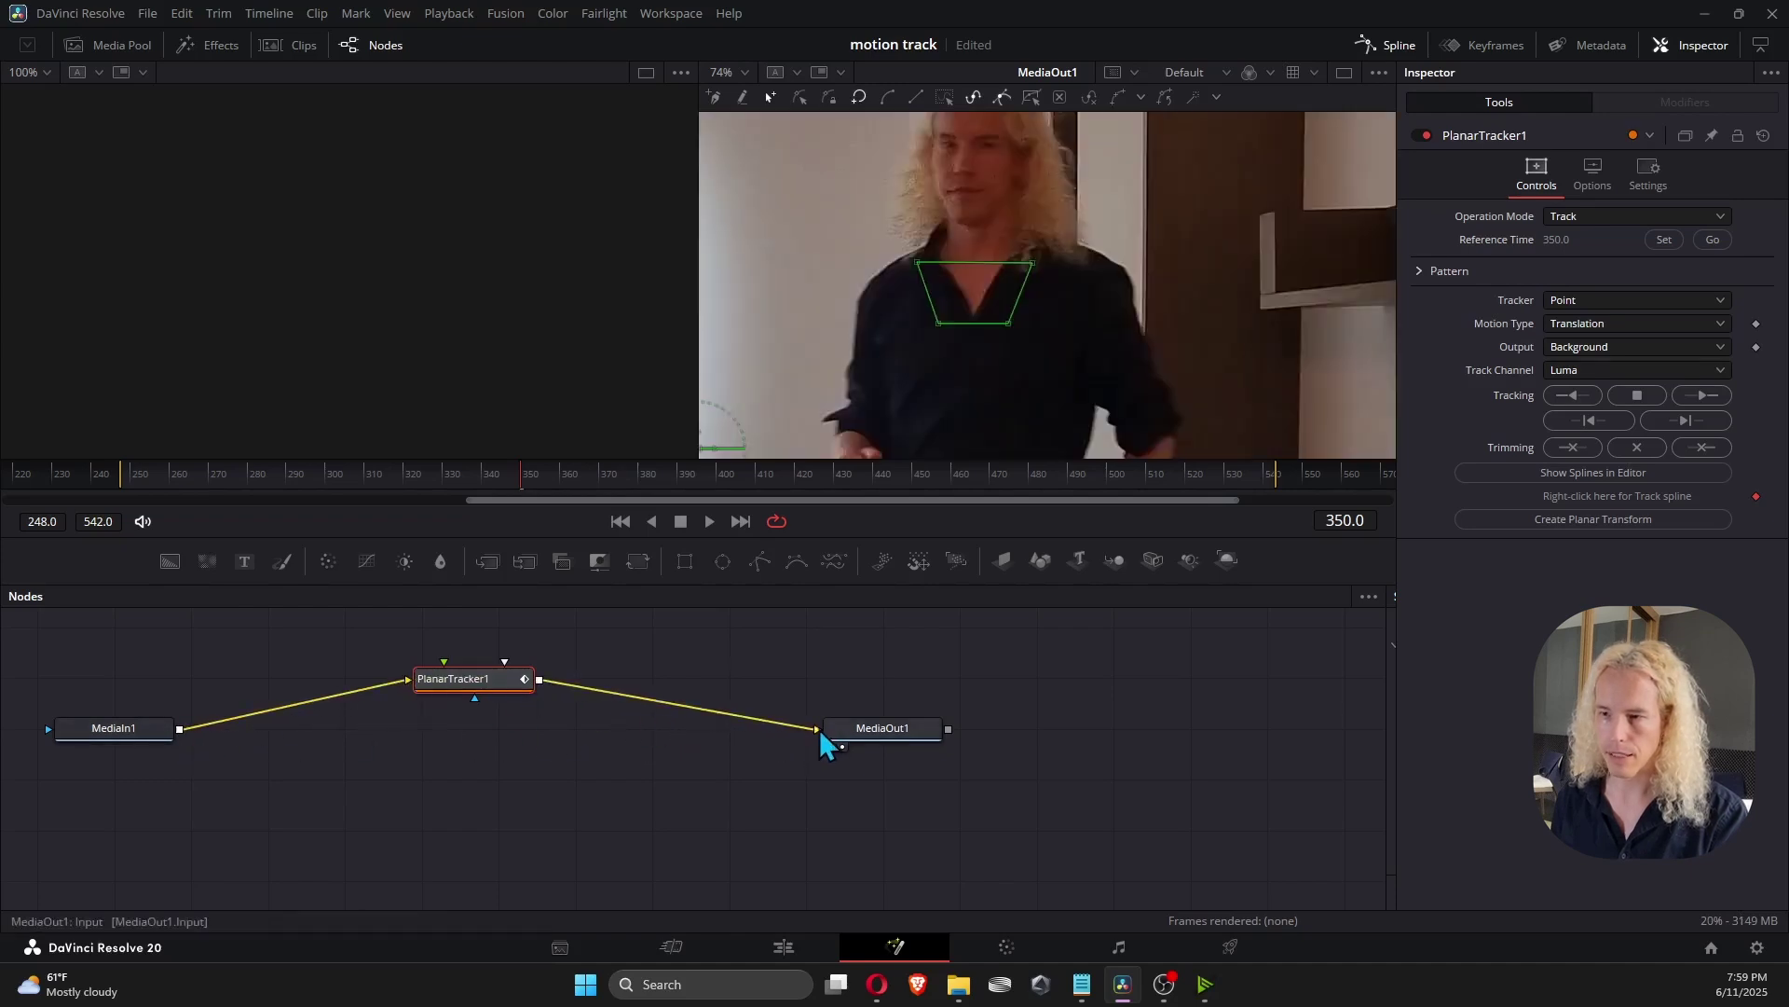
pyautogui.moveTo(525, 690); pyautogui.dragTo(529, 737)
pyautogui.scroll(-3, 971, 380)
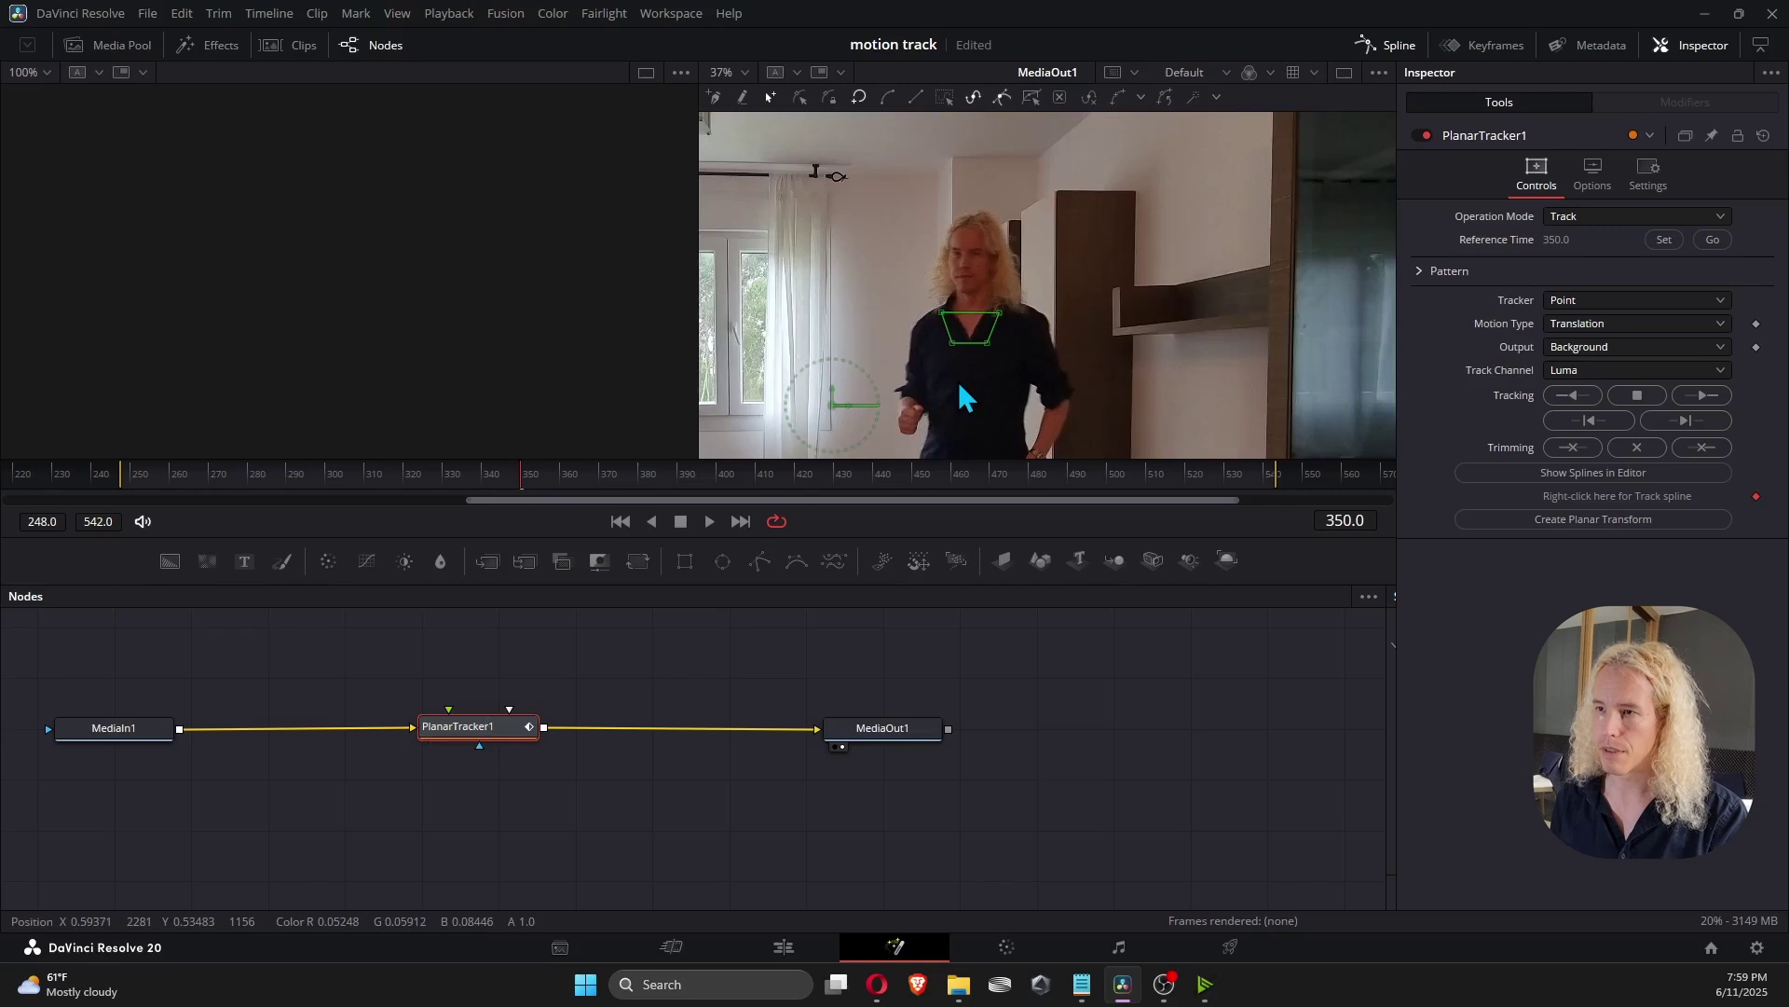
pyautogui.moveTo(947, 391); pyautogui.dragTo(1044, 314)
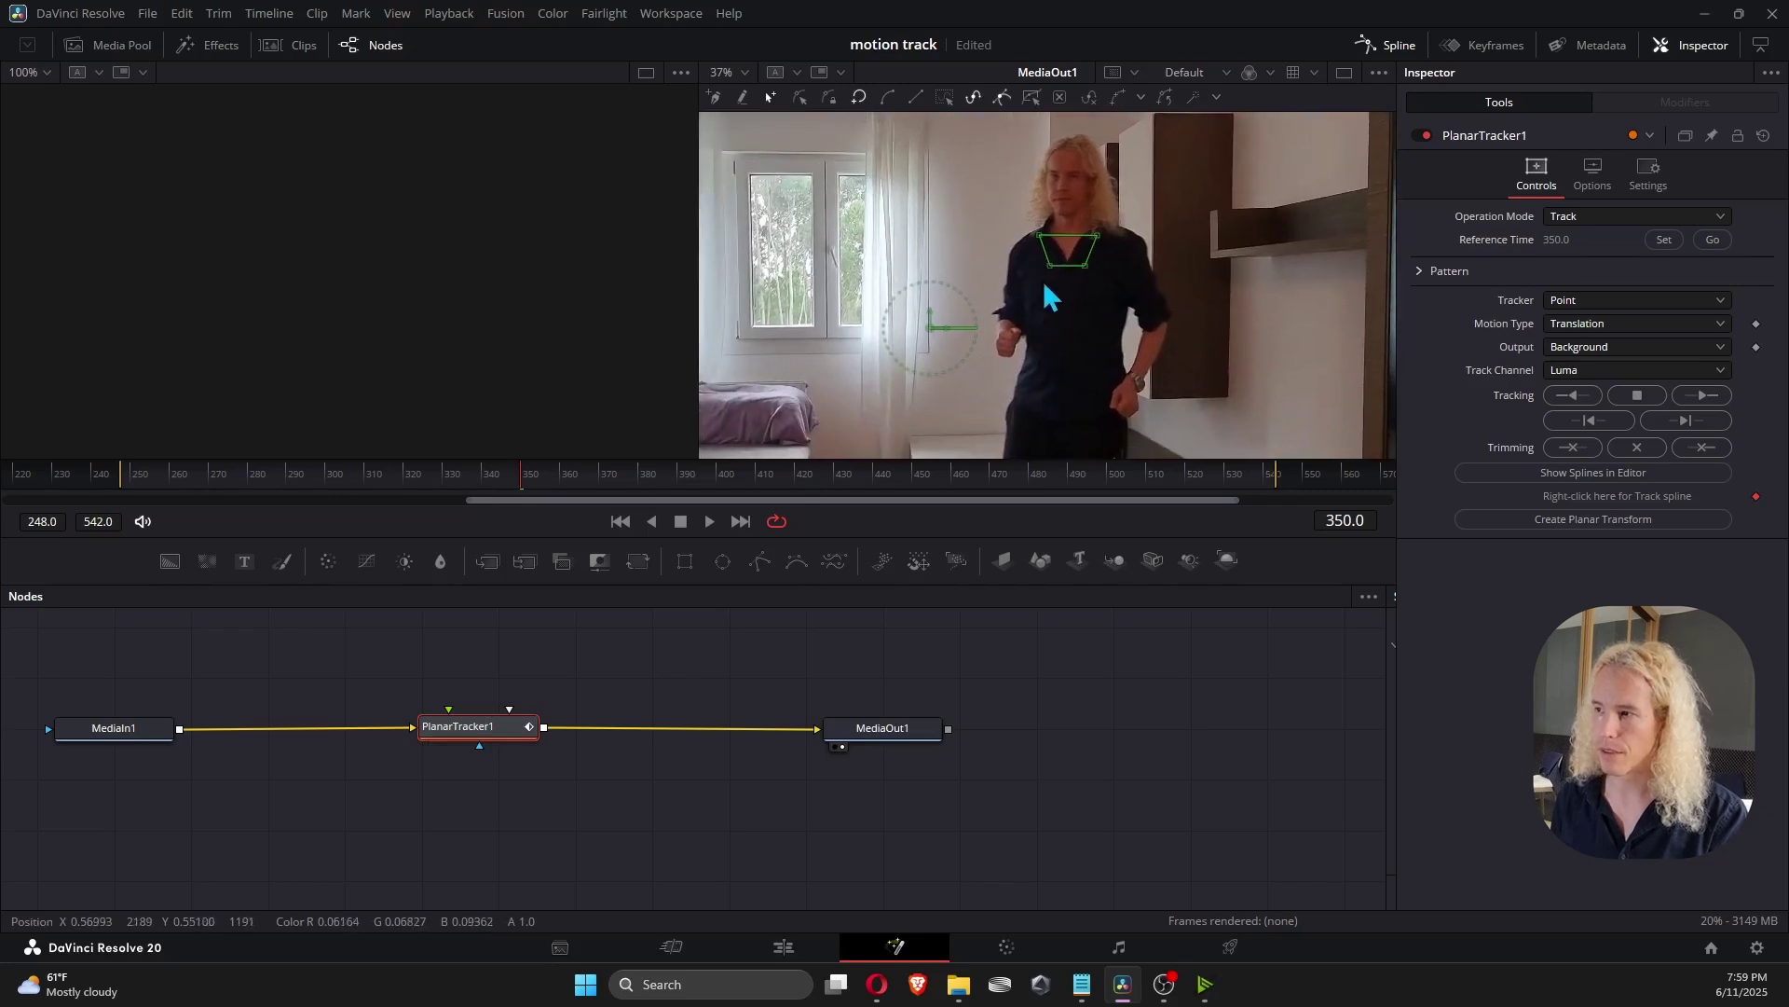
# Track the pattern backward, close the track-failed warning, and jump to reference frame 350.
pyautogui.click(1585, 393)
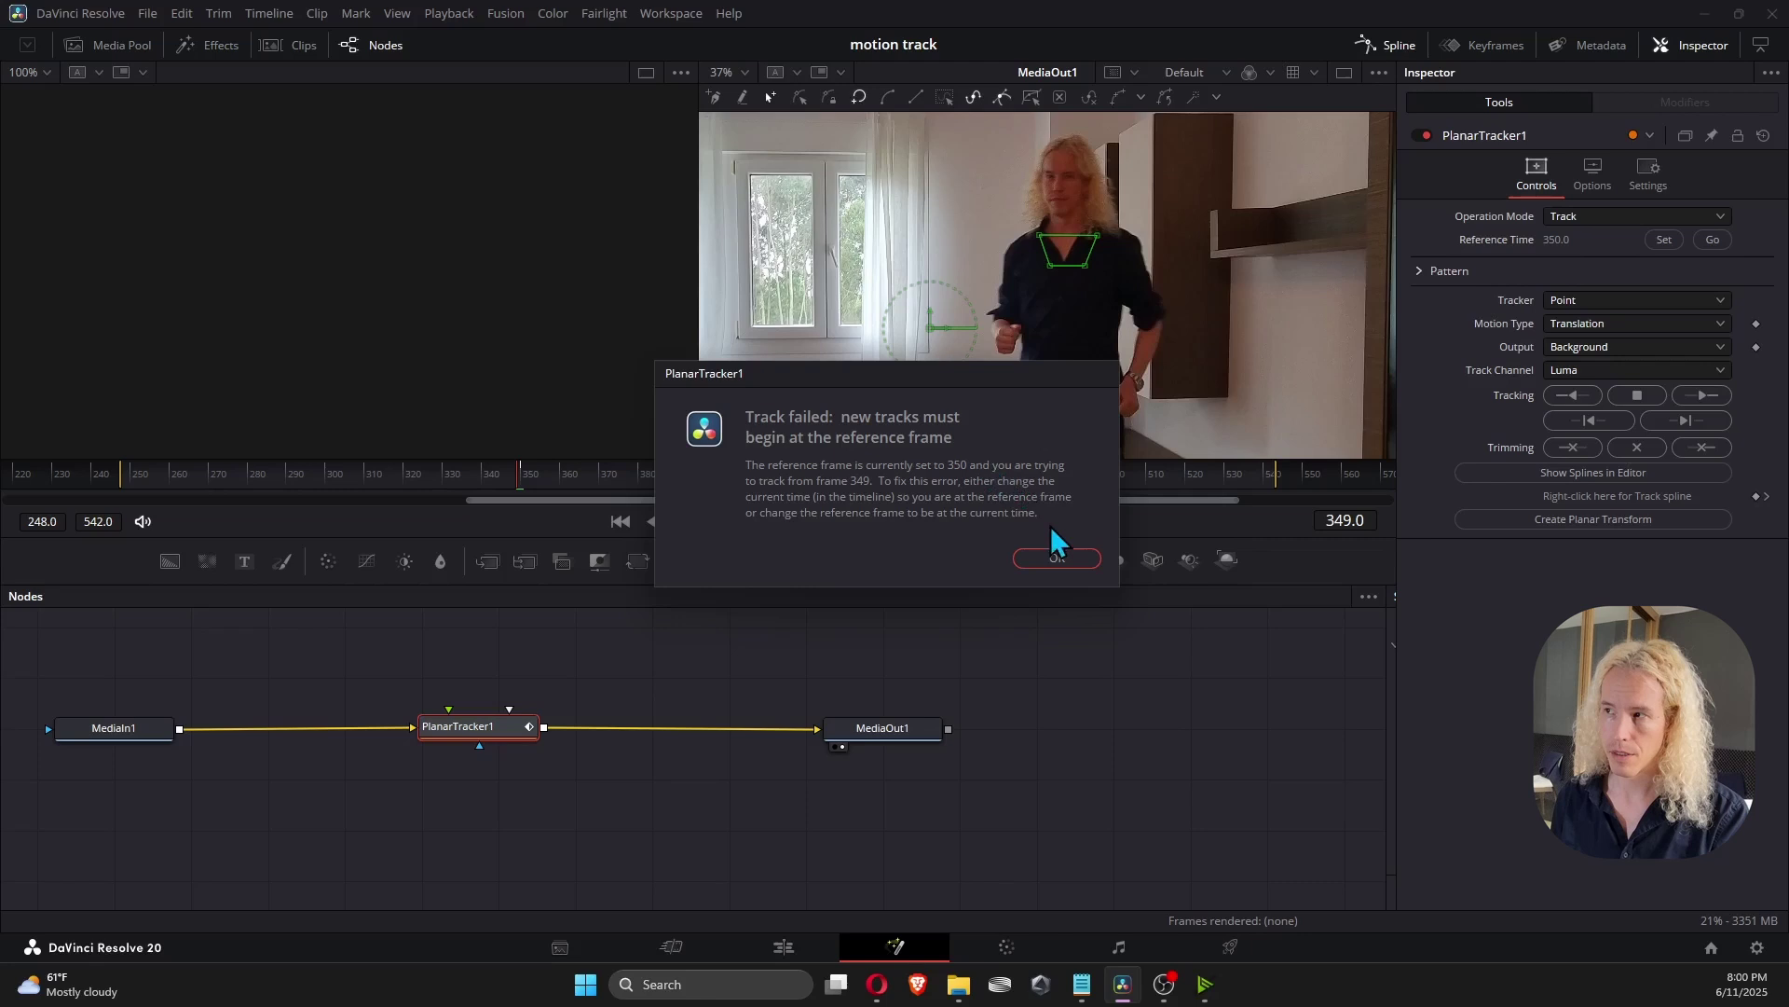
pyautogui.click(1061, 556)
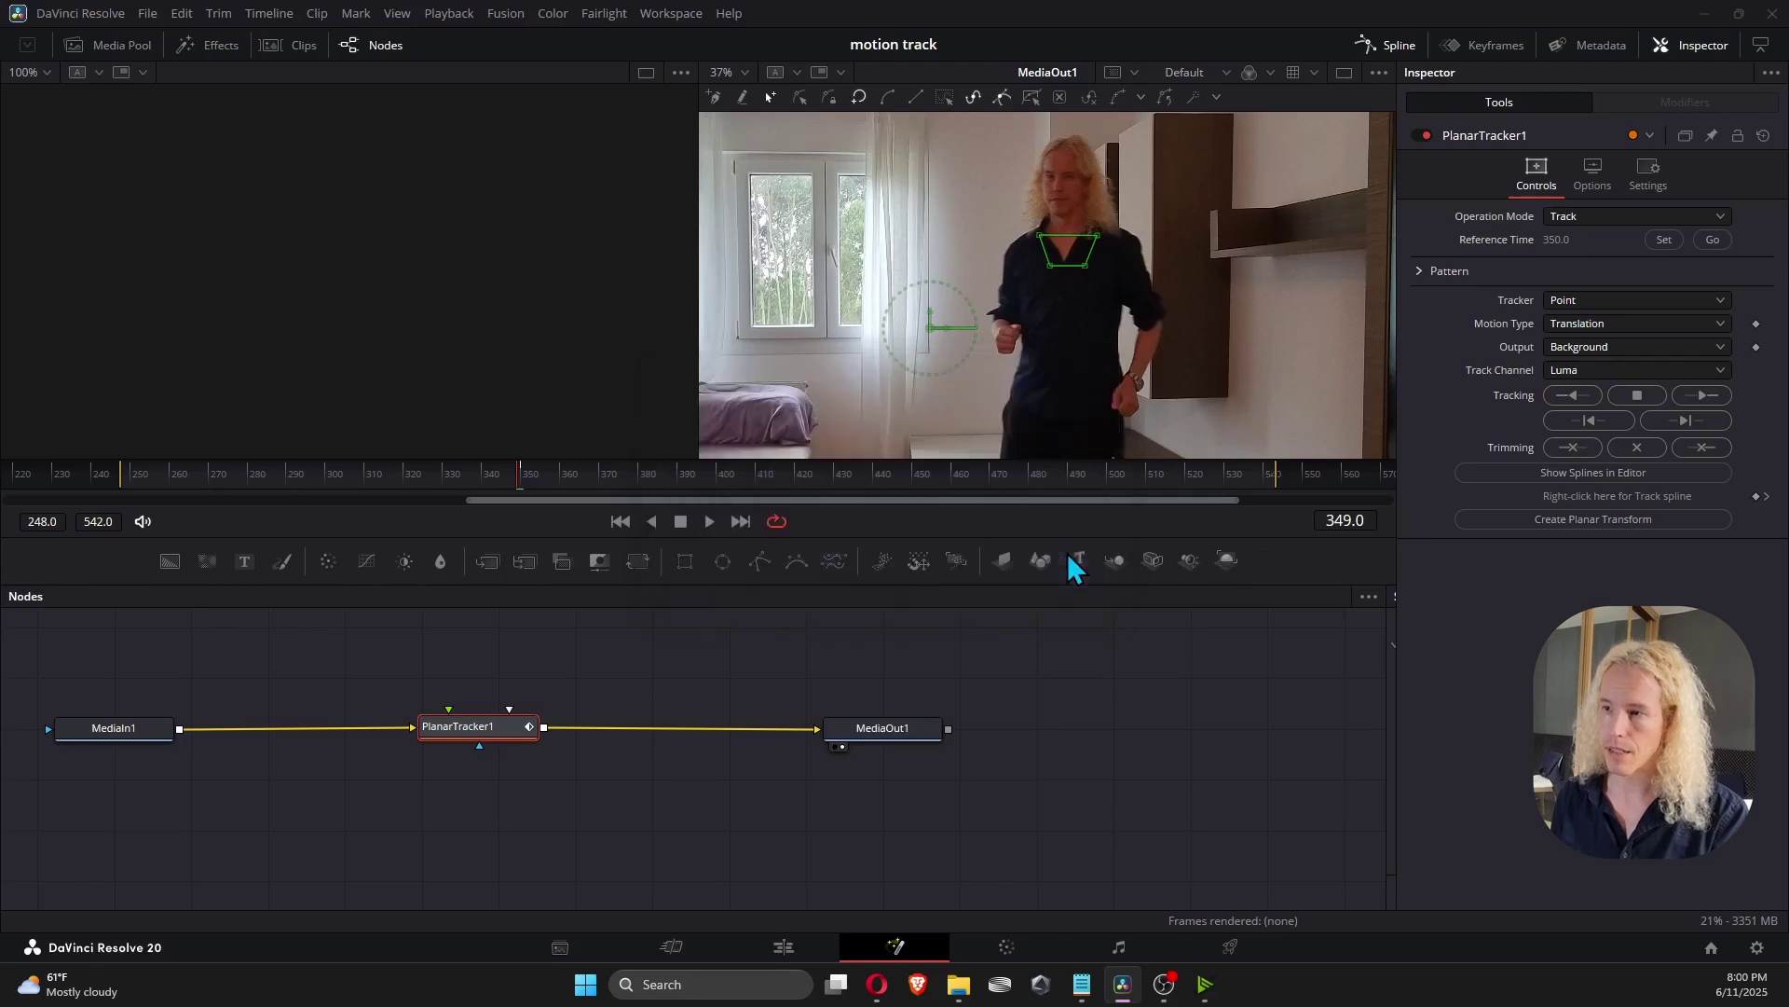
pyautogui.click(1556, 240)
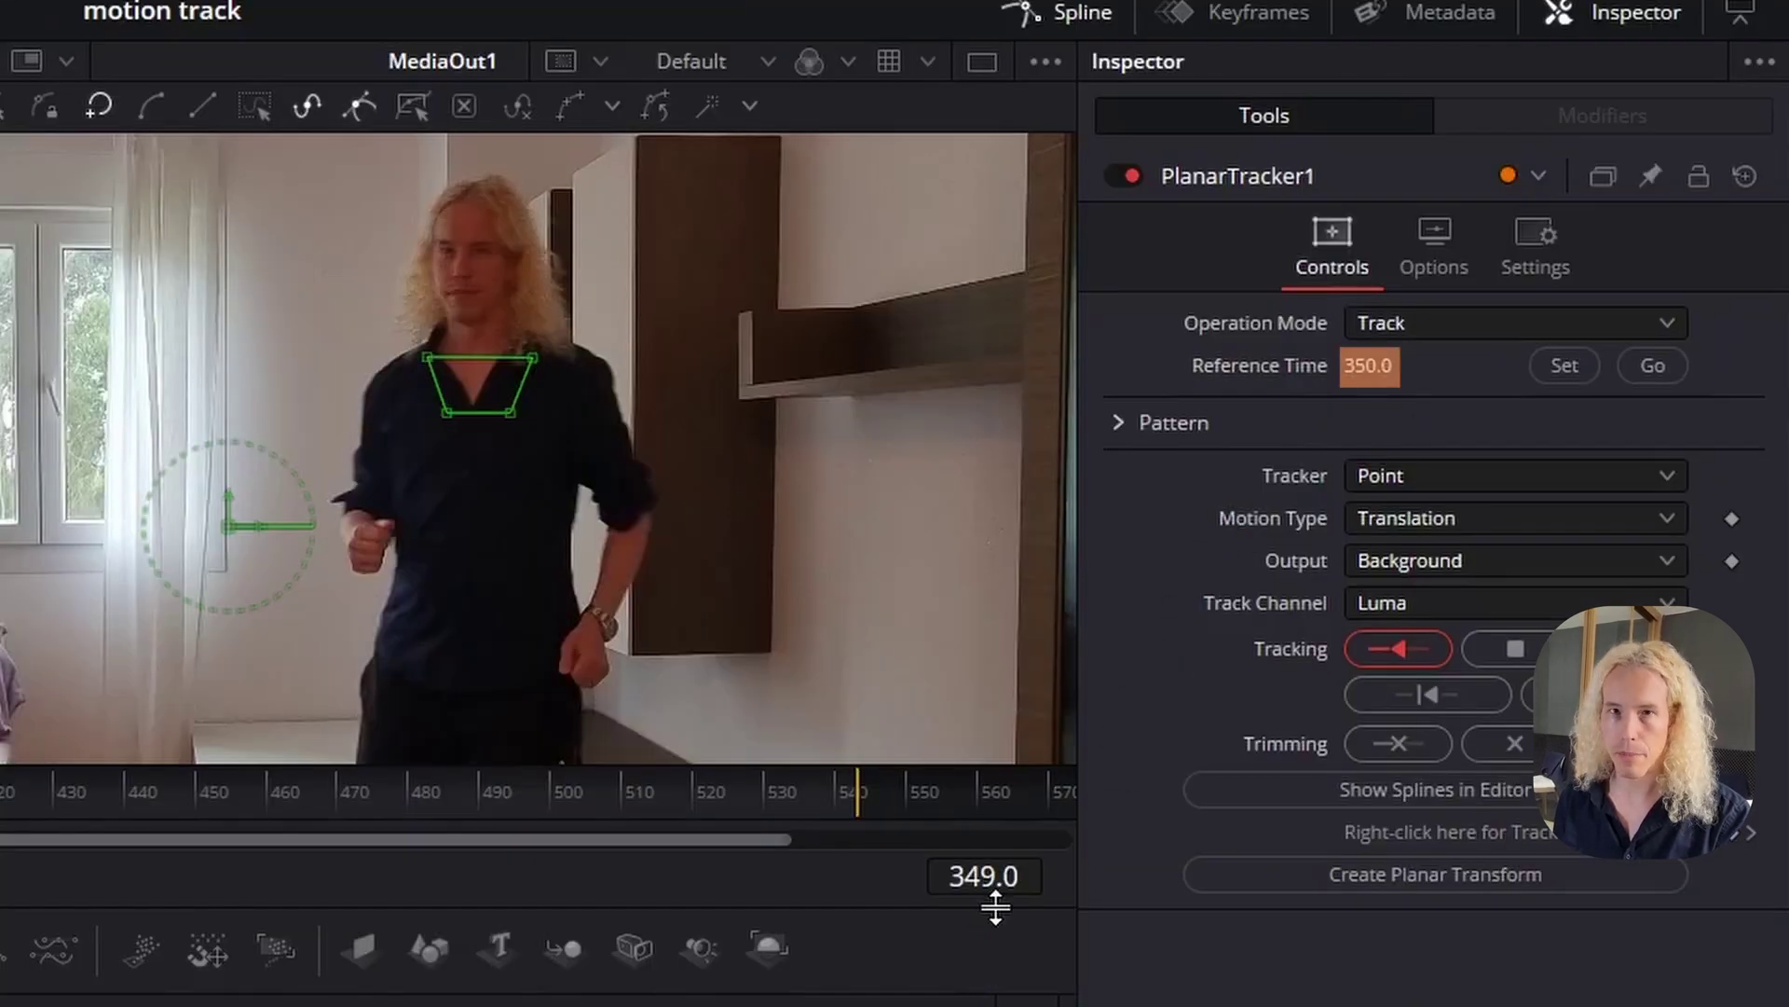
pyautogui.click(995, 895)
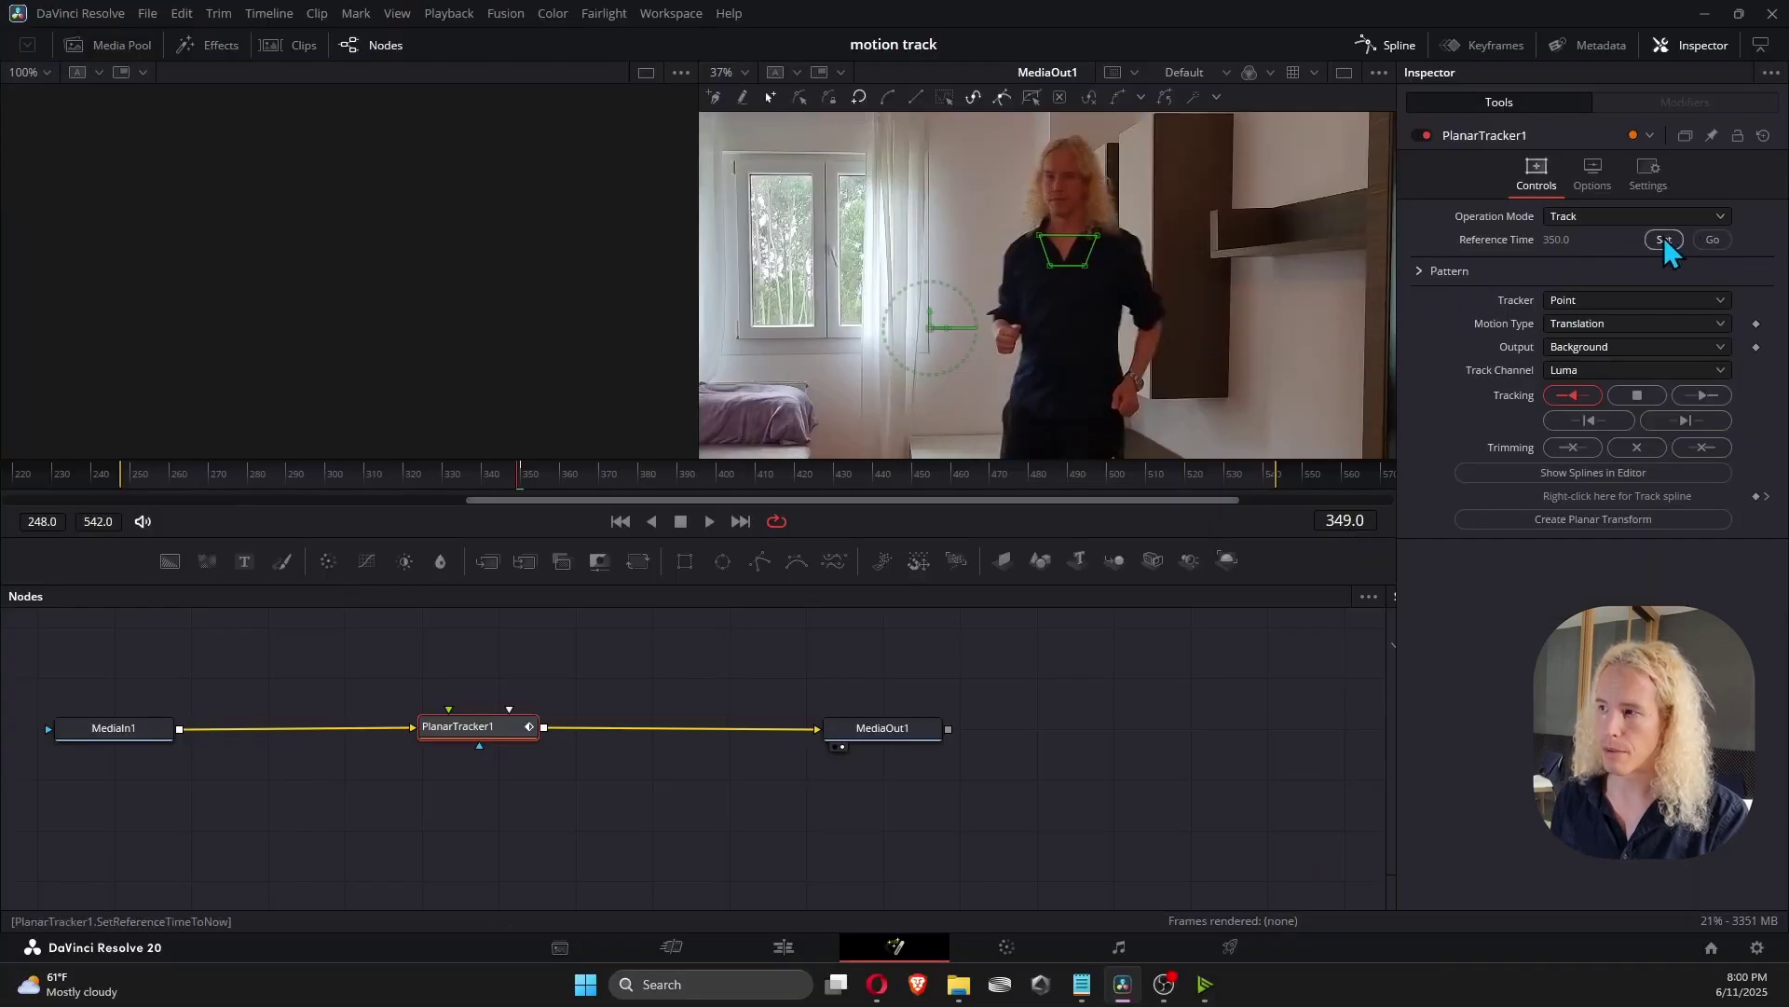
pyautogui.click(1713, 240)
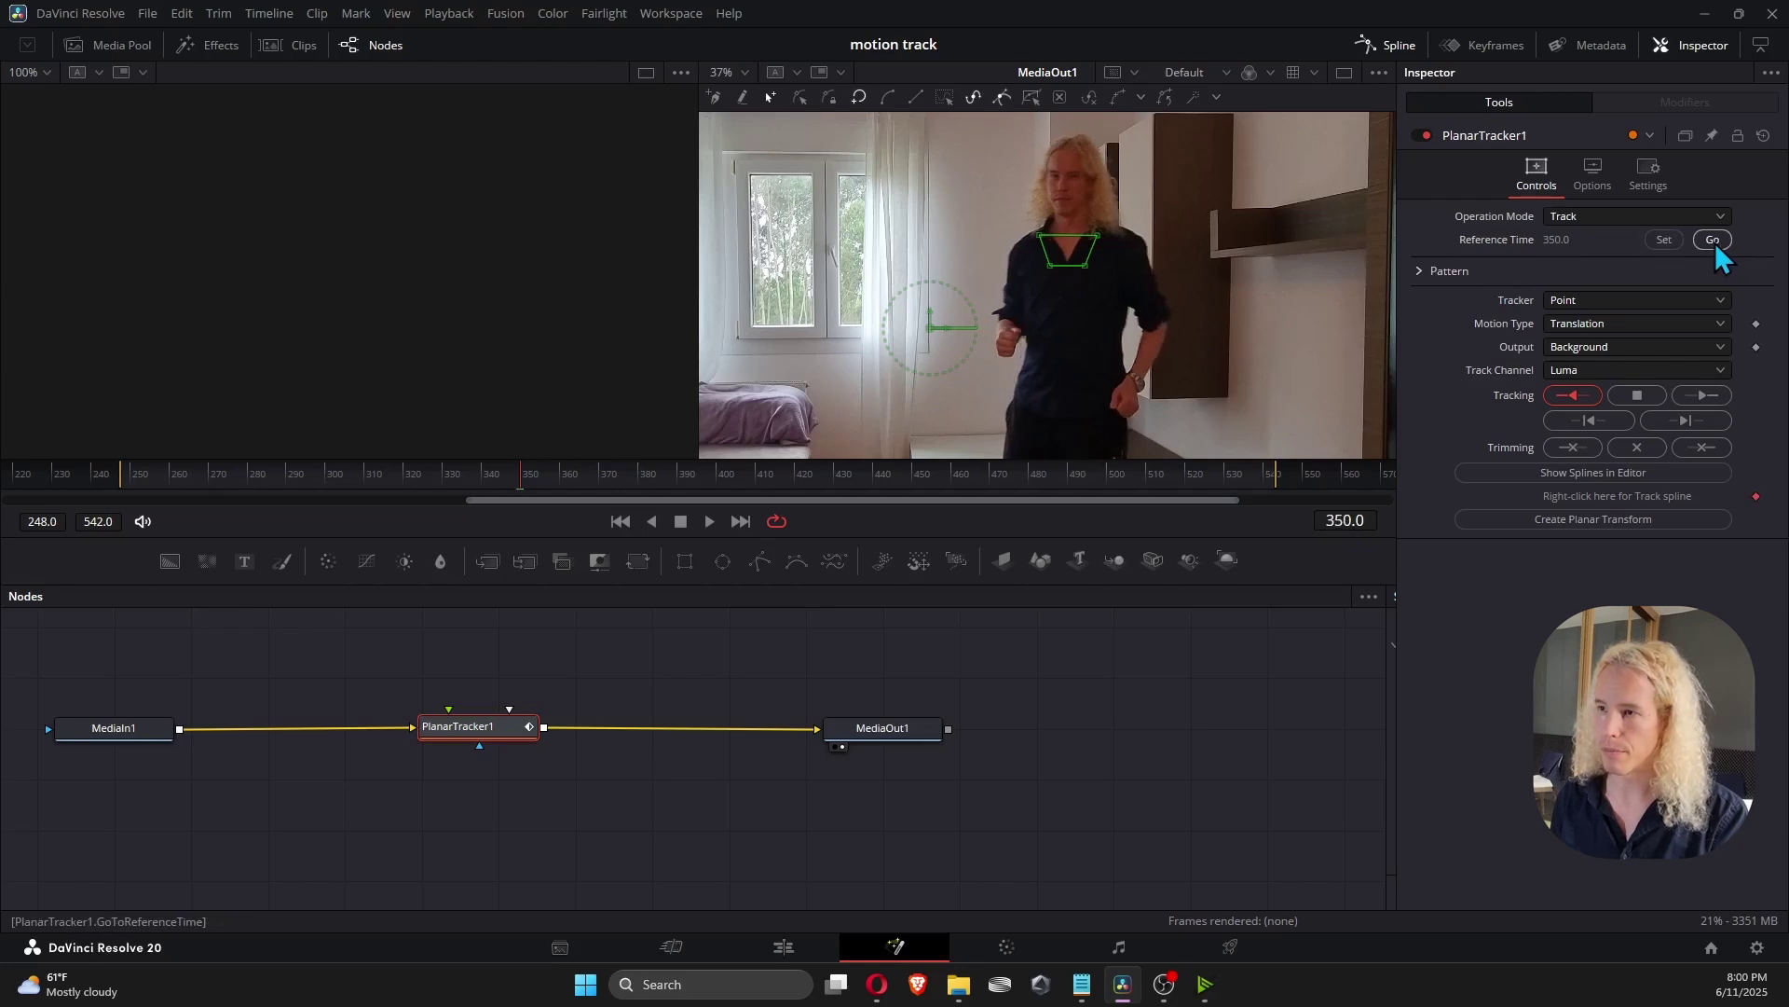
# Track the chest pattern from frame 350 back to 248 and forward to 542, then inspect frame 381.
pyautogui.click(1569, 394)
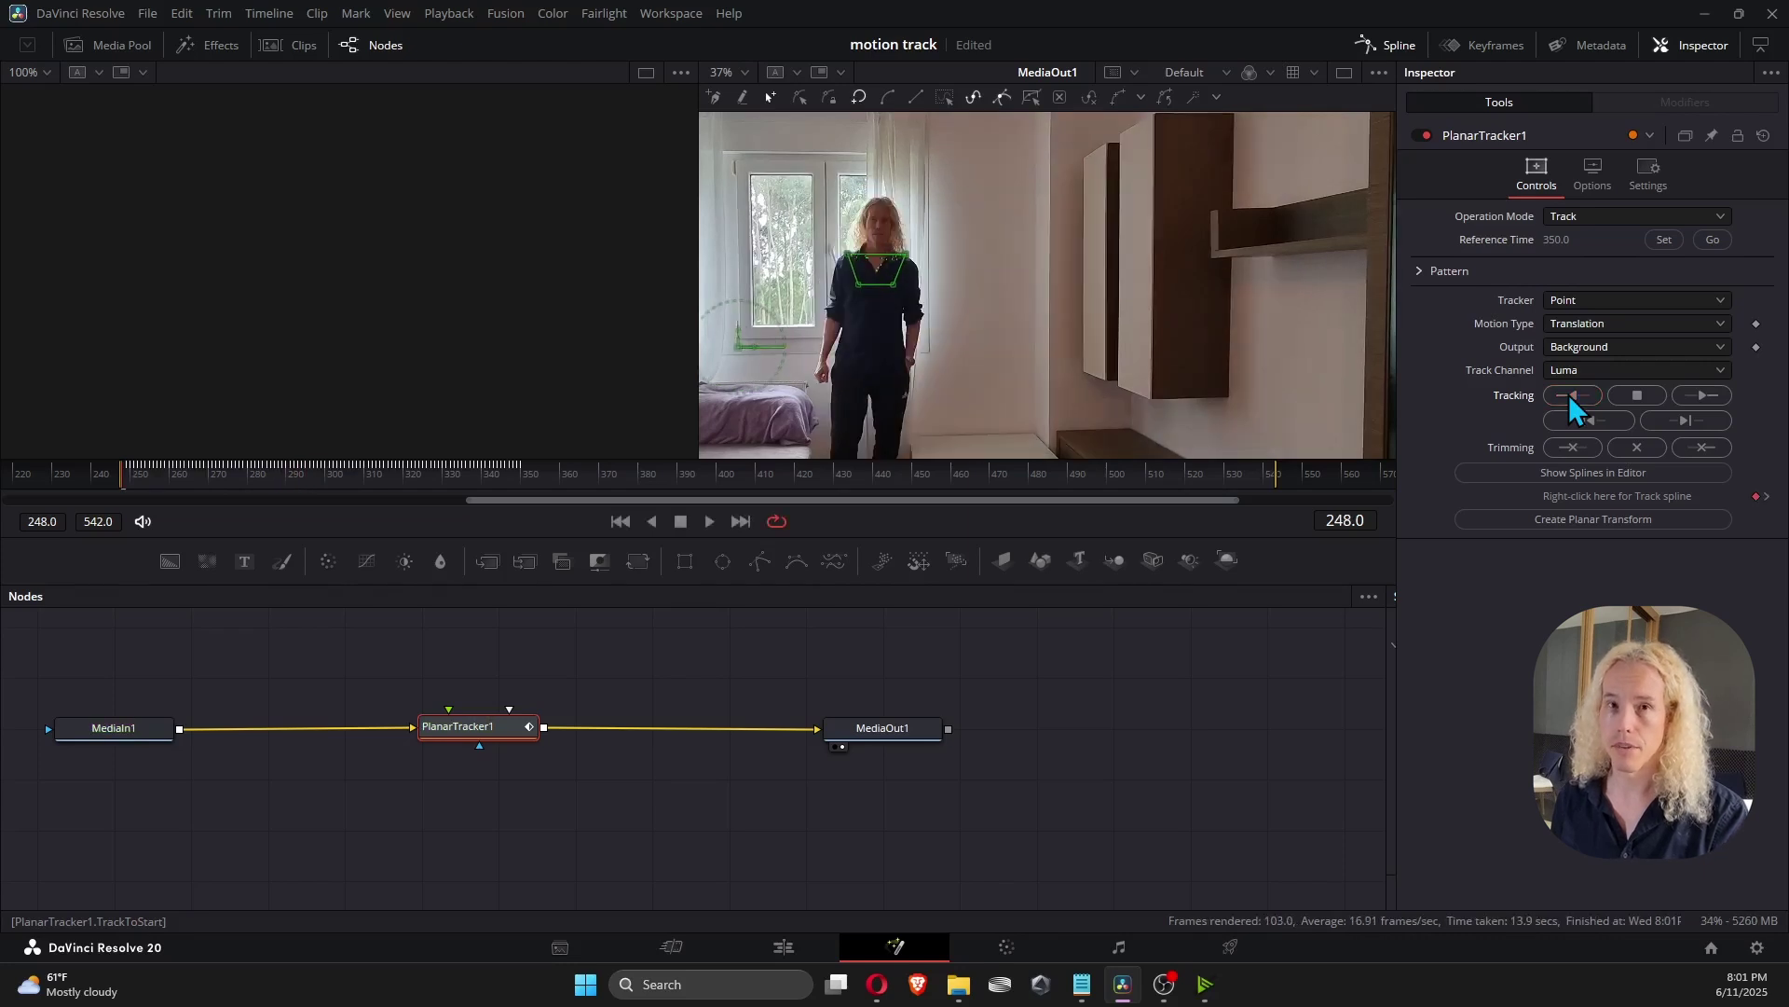
pyautogui.click(1713, 241)
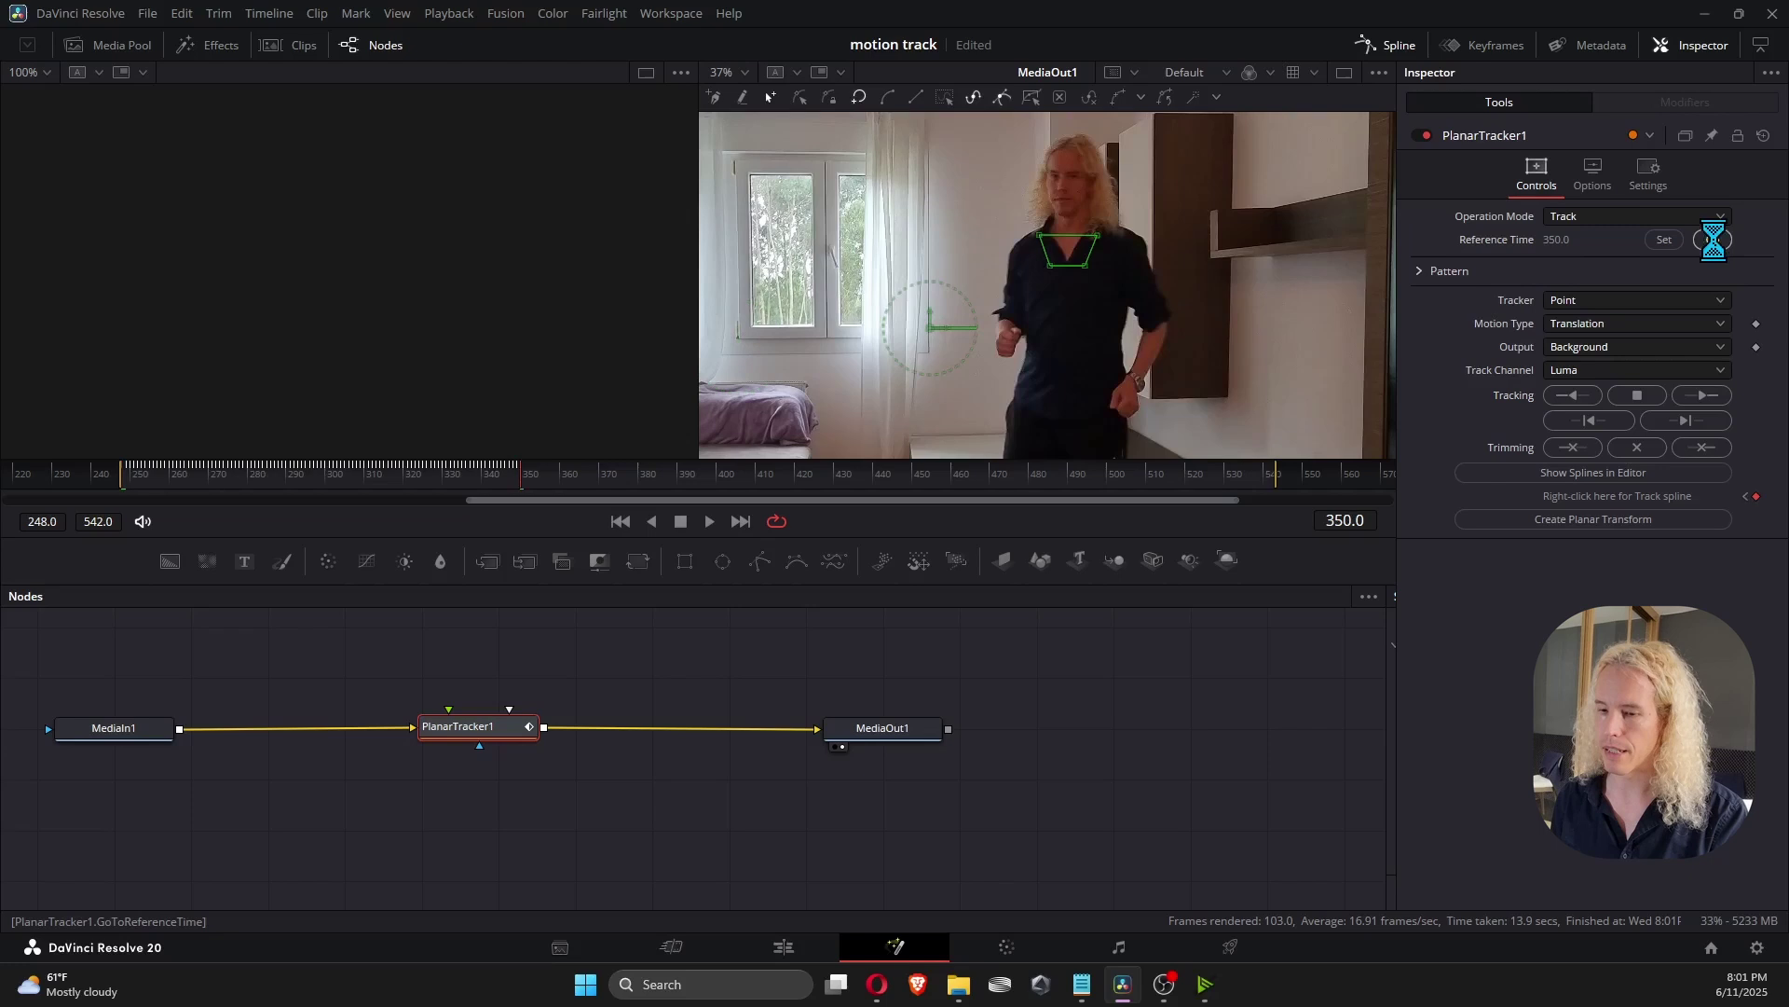
pyautogui.click(1703, 394)
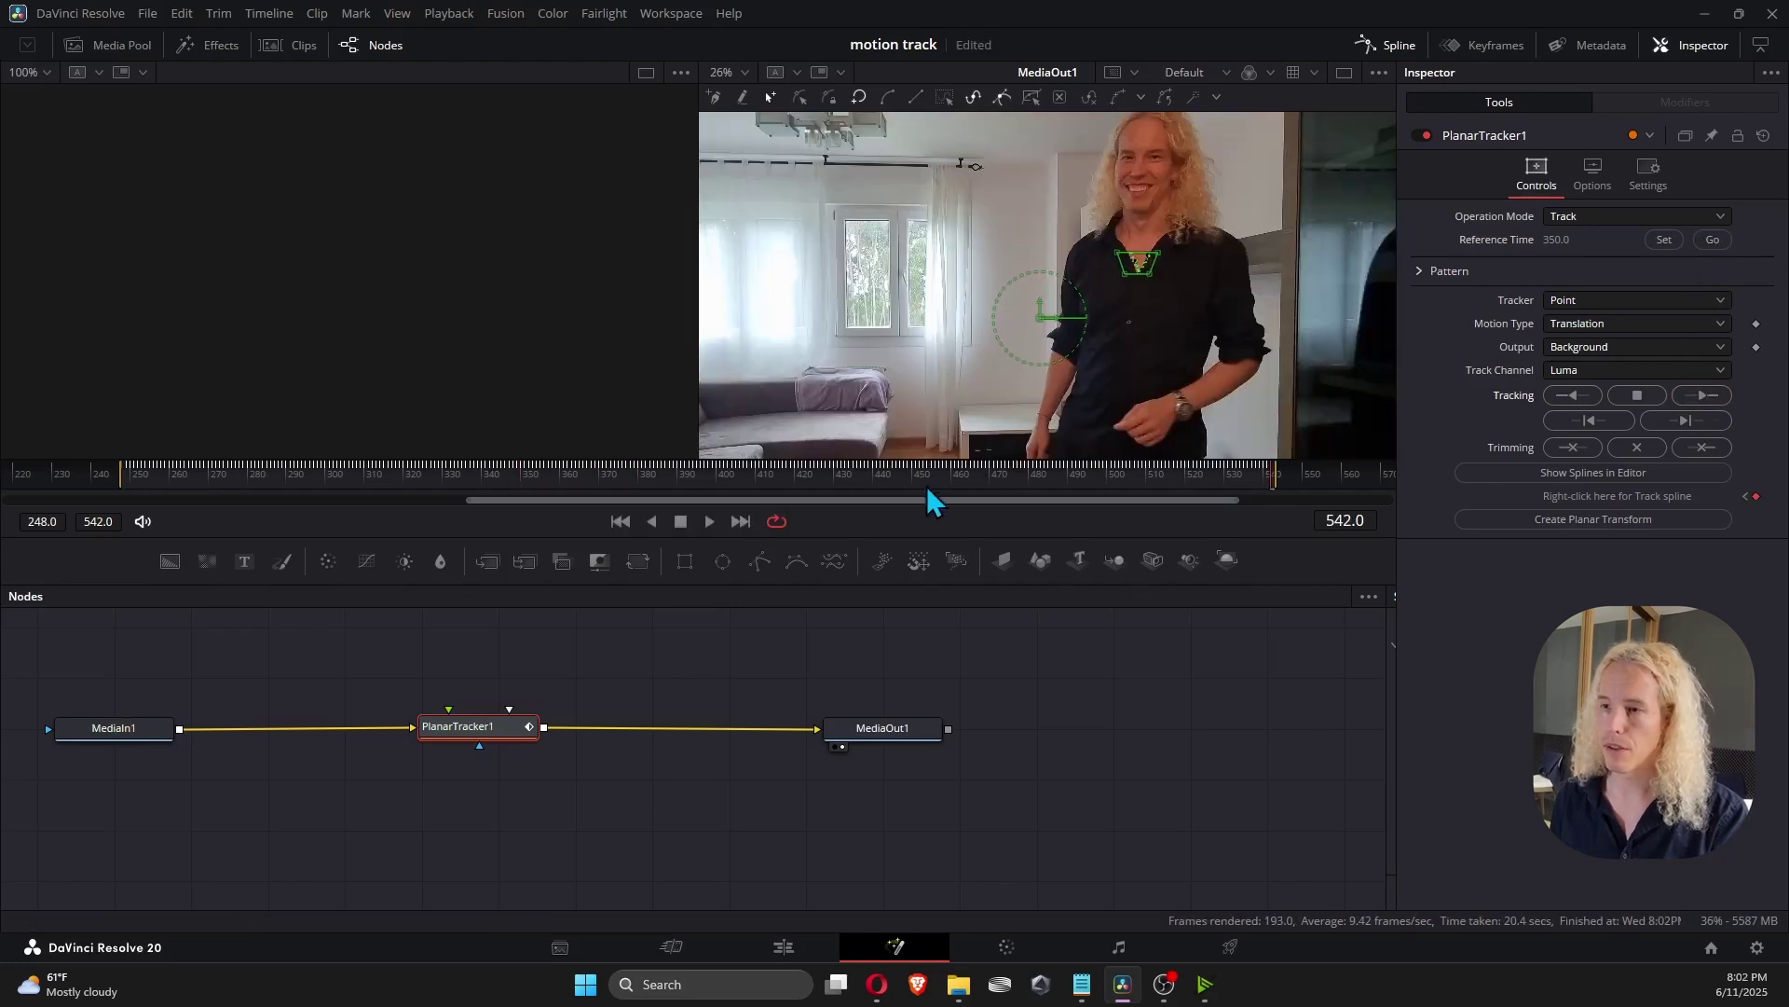
pyautogui.click(926, 479)
pyautogui.moveTo(927, 479); pyautogui.dragTo(646, 483)
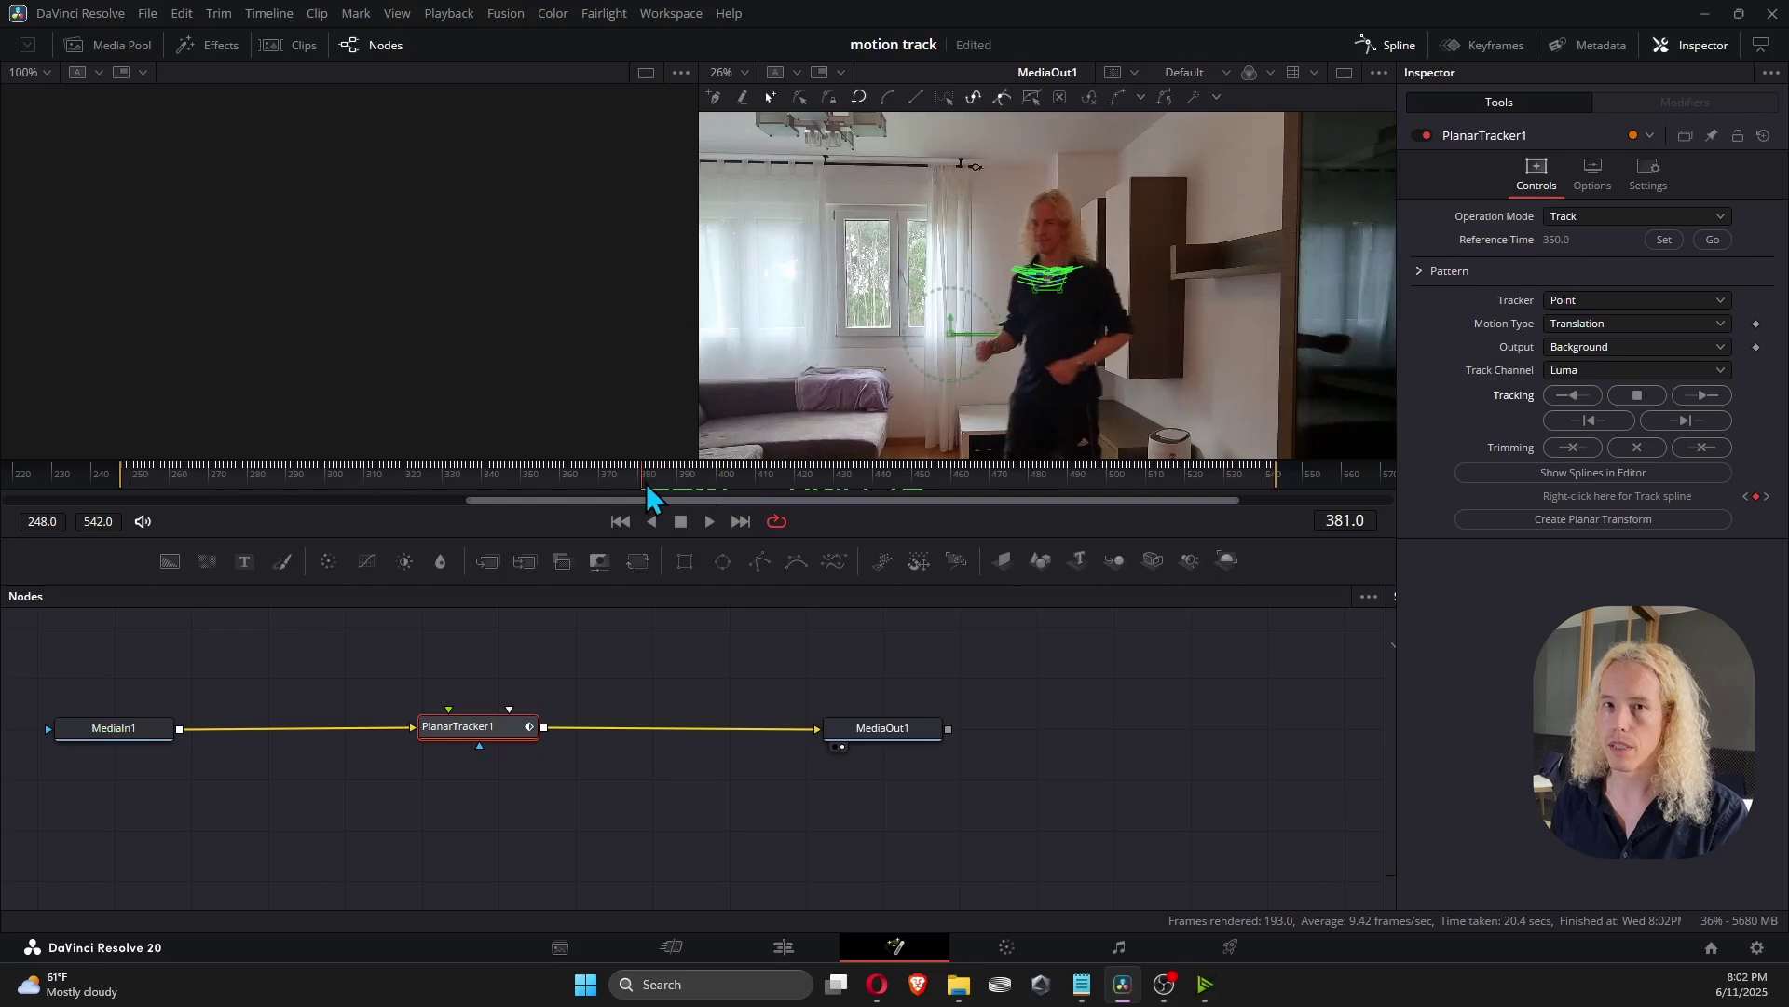
# Delete the existing tracking data and splines and return to around frame 350.
pyautogui.click(1650, 446)
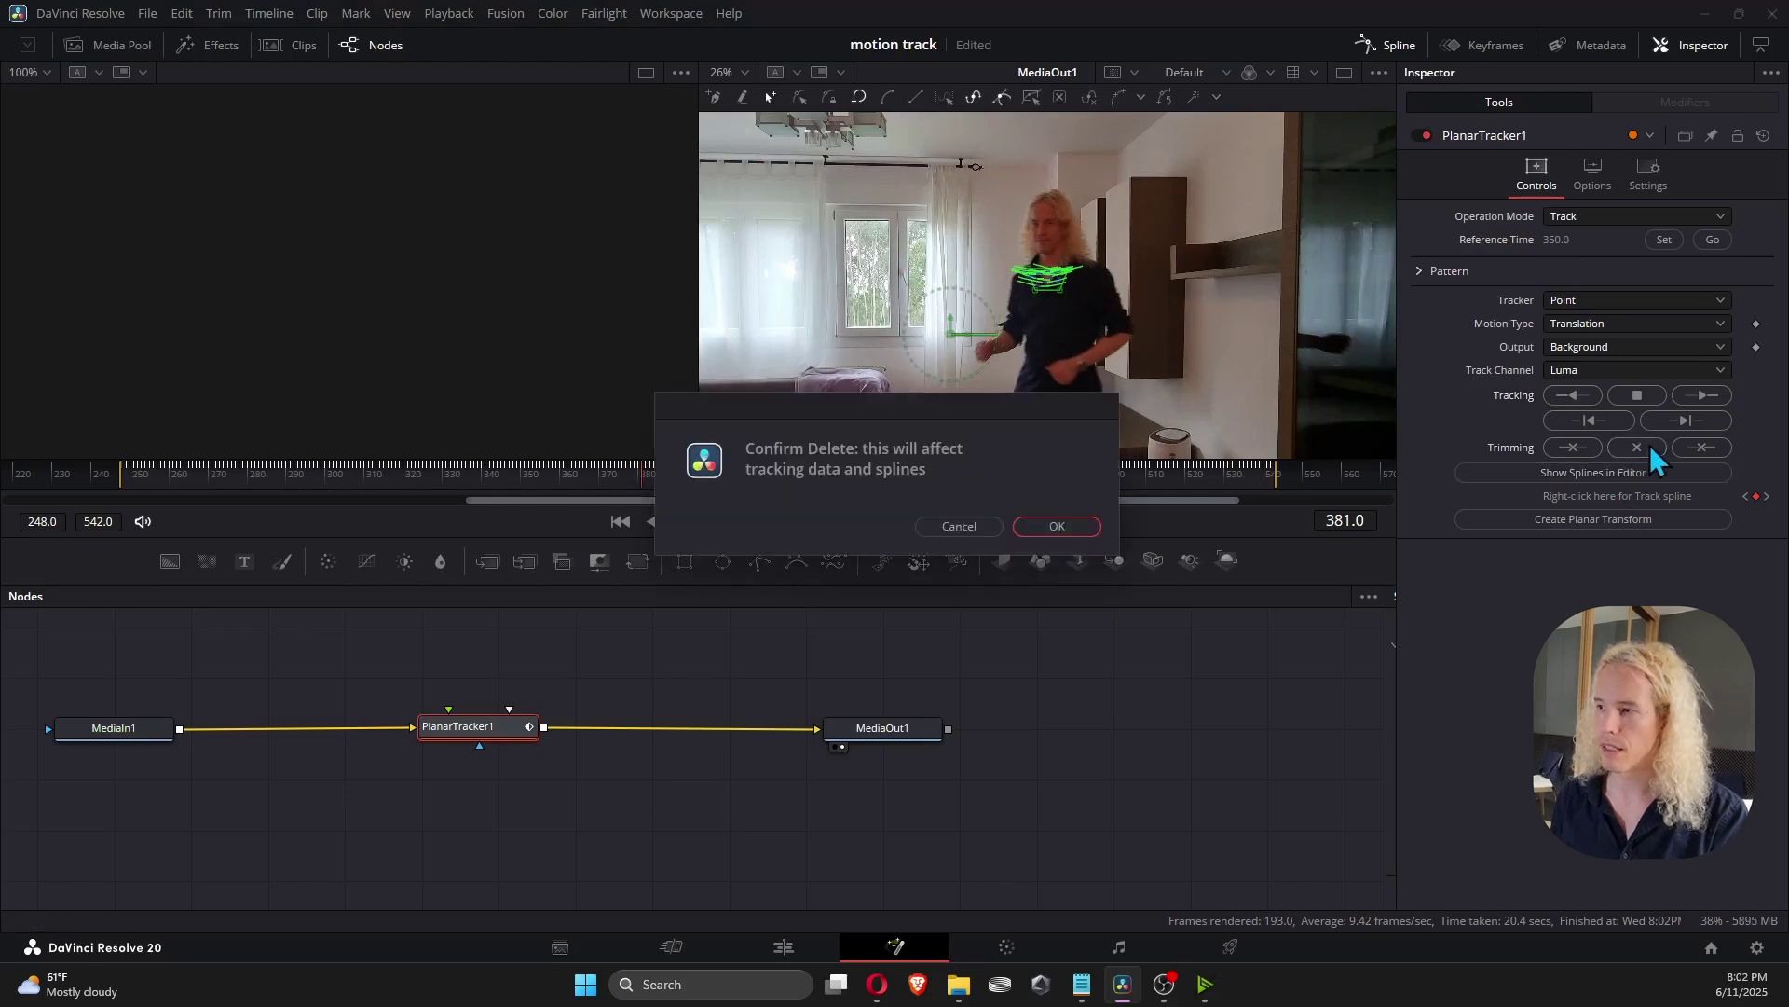
pyautogui.click(1058, 526)
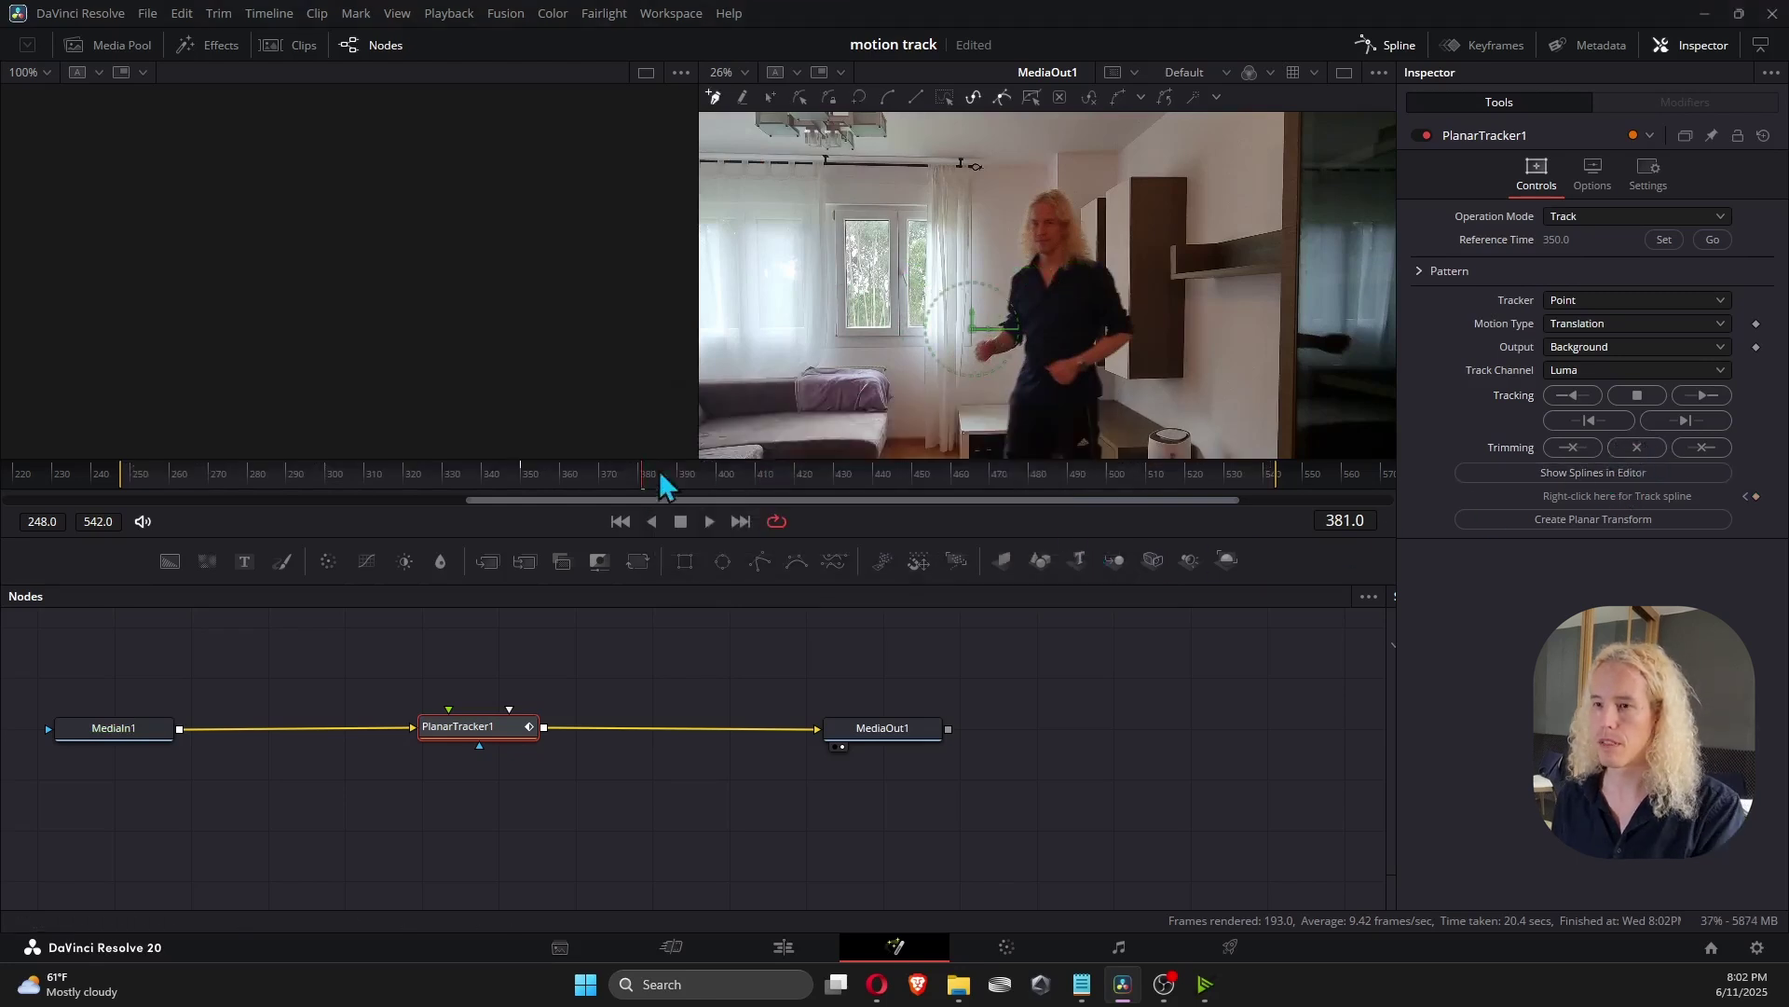
pyautogui.moveTo(640, 481); pyautogui.dragTo(523, 494)
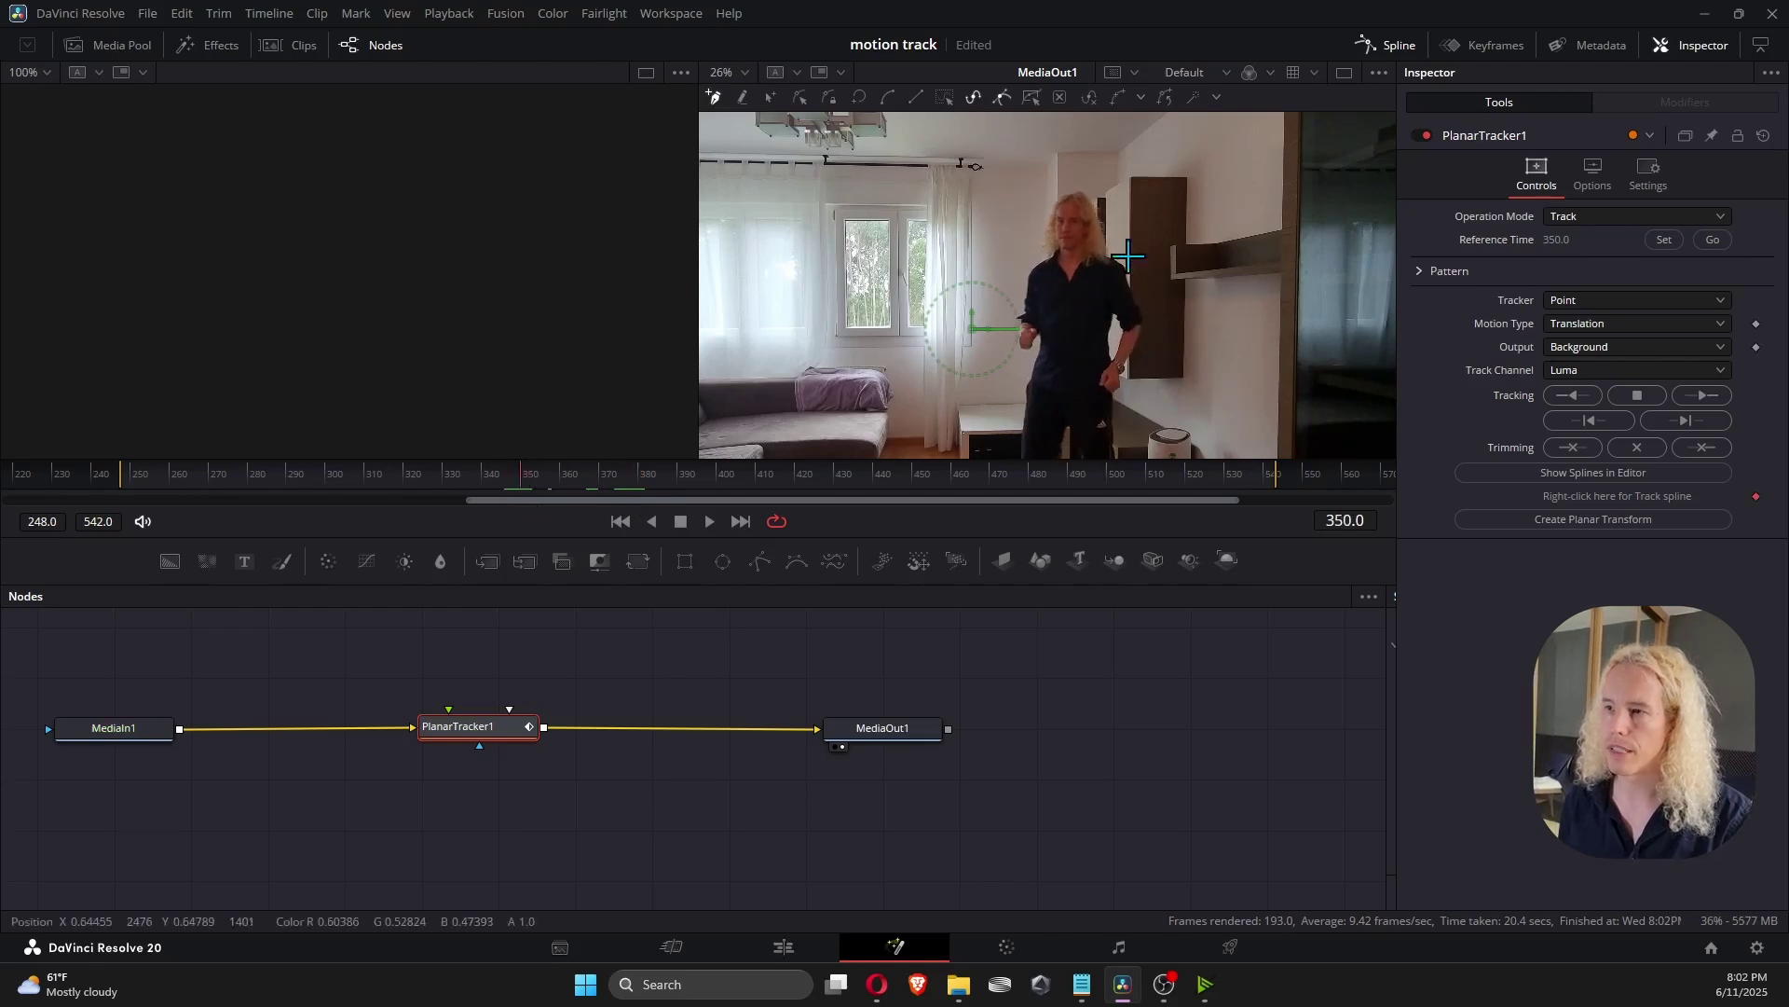
# Draw a new four-point shape on the chest and track it backward to frame 248.
pyautogui.scroll(5, 1088, 272)
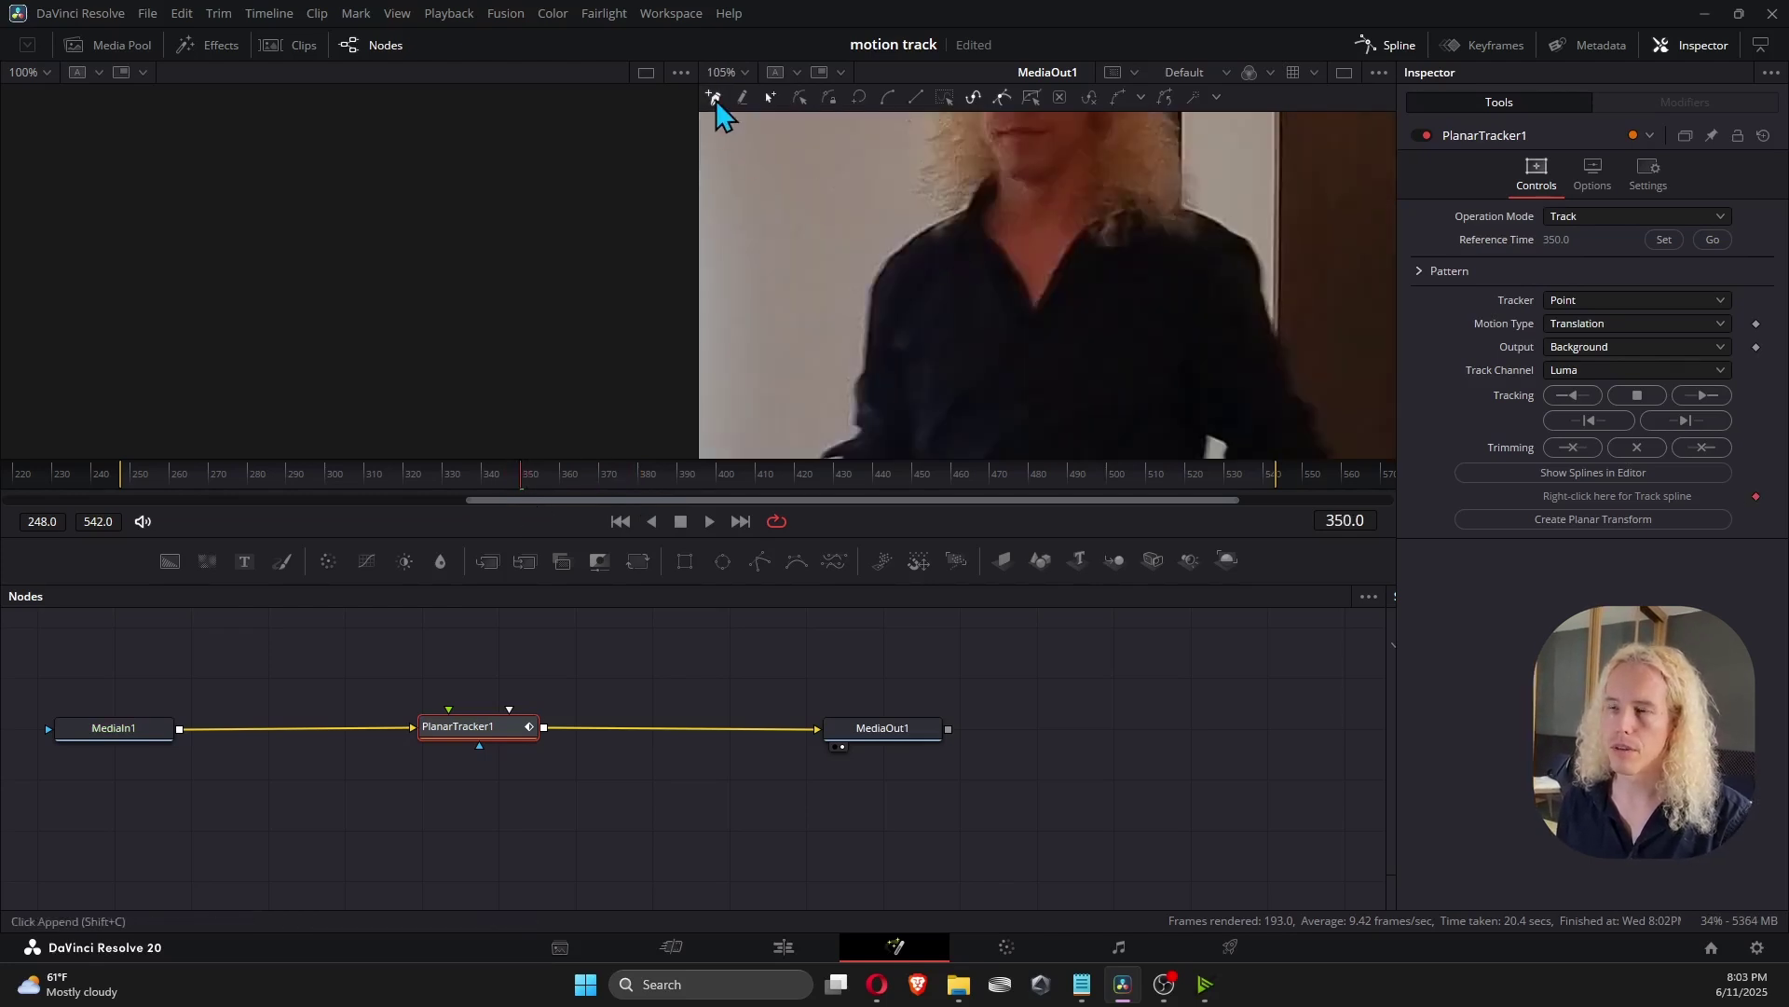
pyautogui.moveTo(945, 239); pyautogui.dragTo(1119, 244)
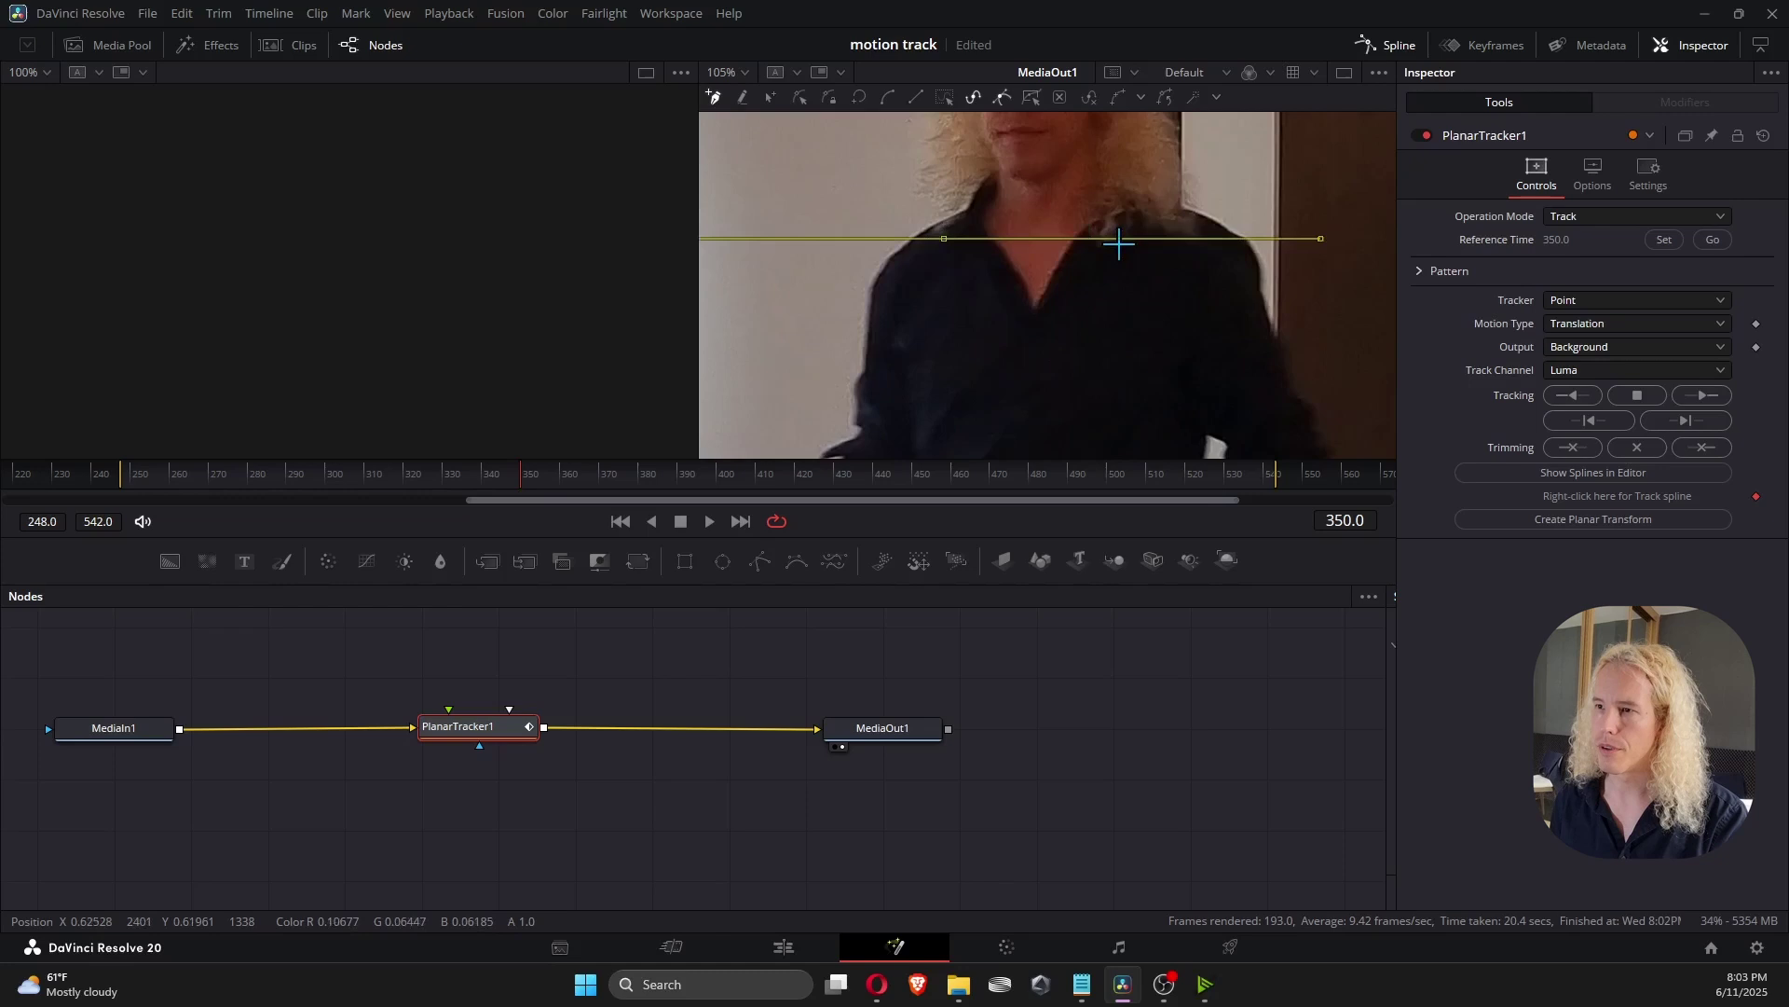
pyautogui.click(1133, 248)
pyautogui.click(1104, 329)
pyautogui.click(976, 330)
pyautogui.click(944, 239)
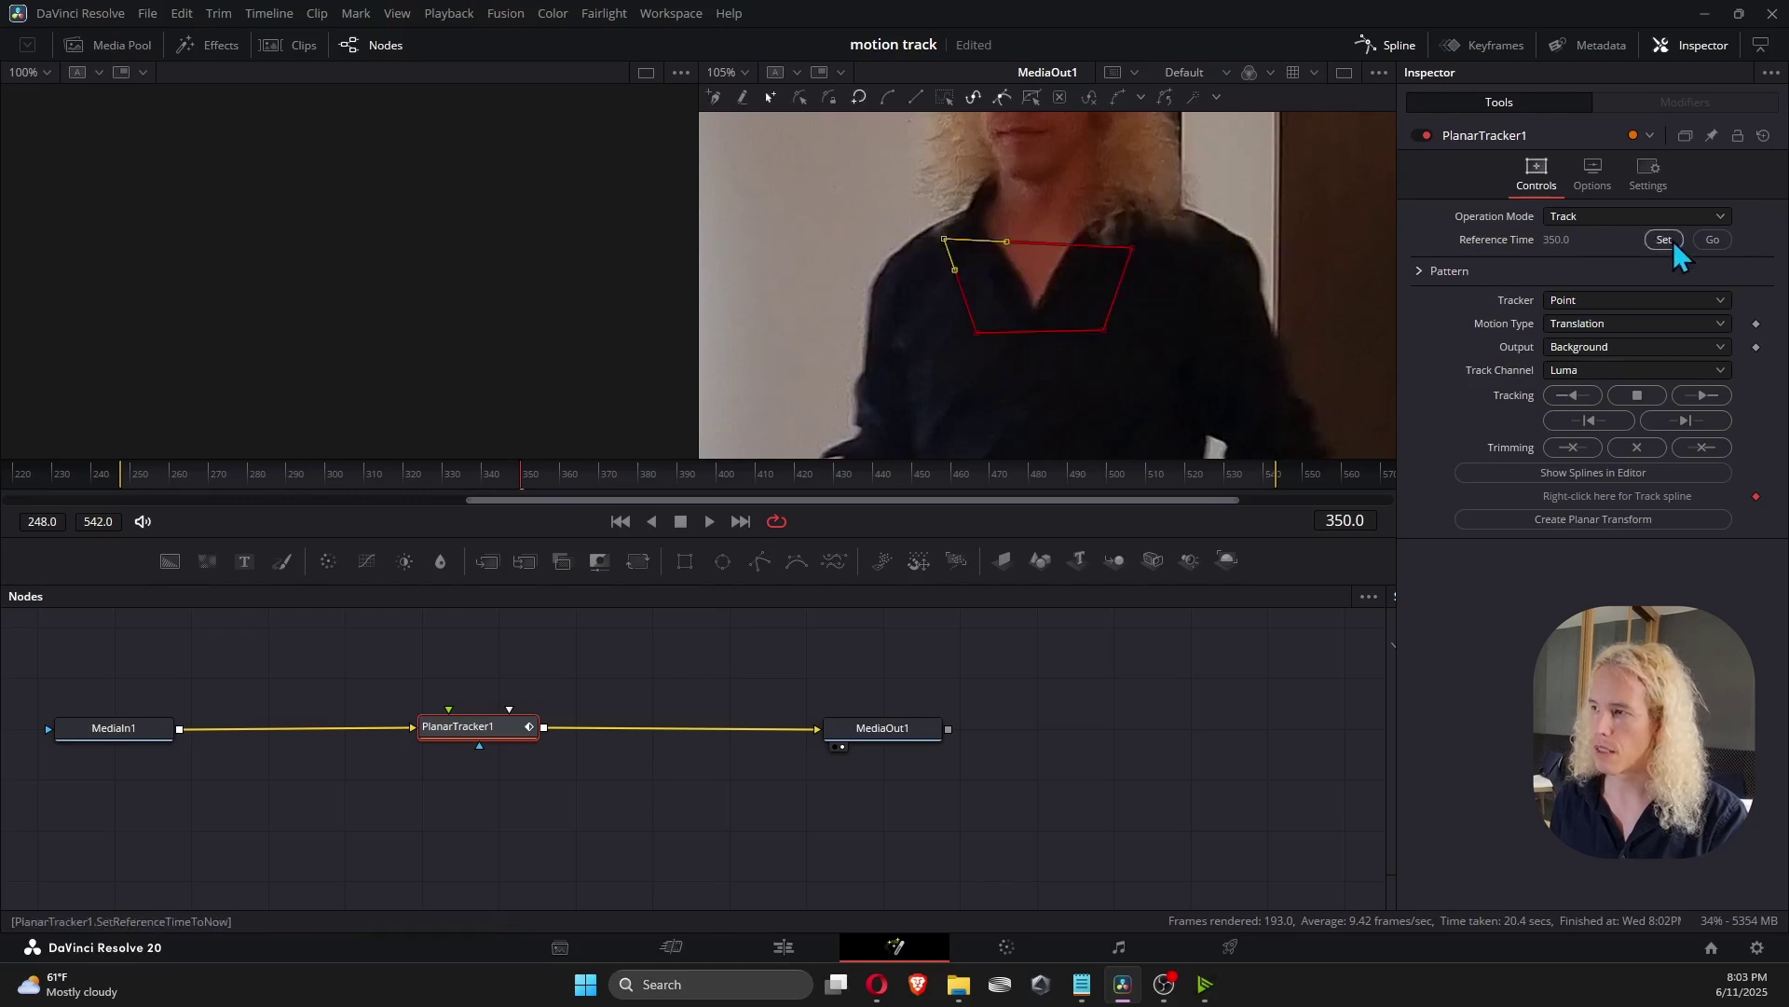
pyautogui.click(1569, 395)
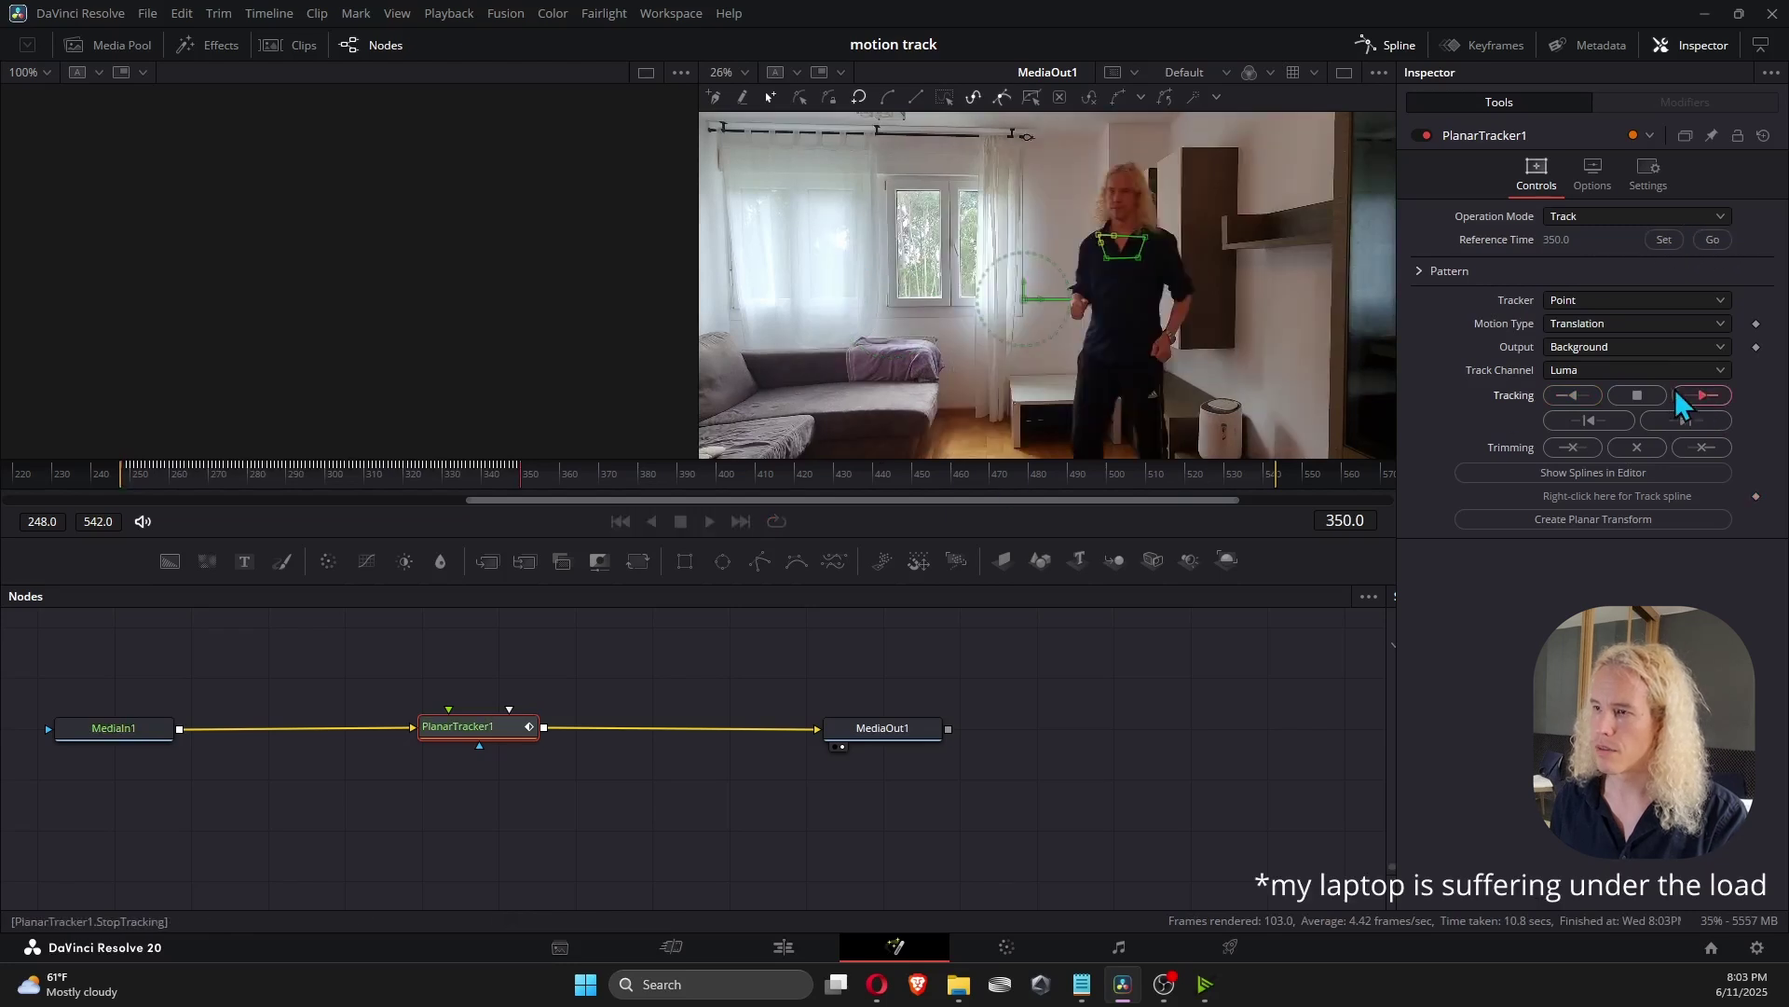
# Play the clip from frame 248 to review the shirt track.
pyautogui.click(127, 487)
pyautogui.press('space')
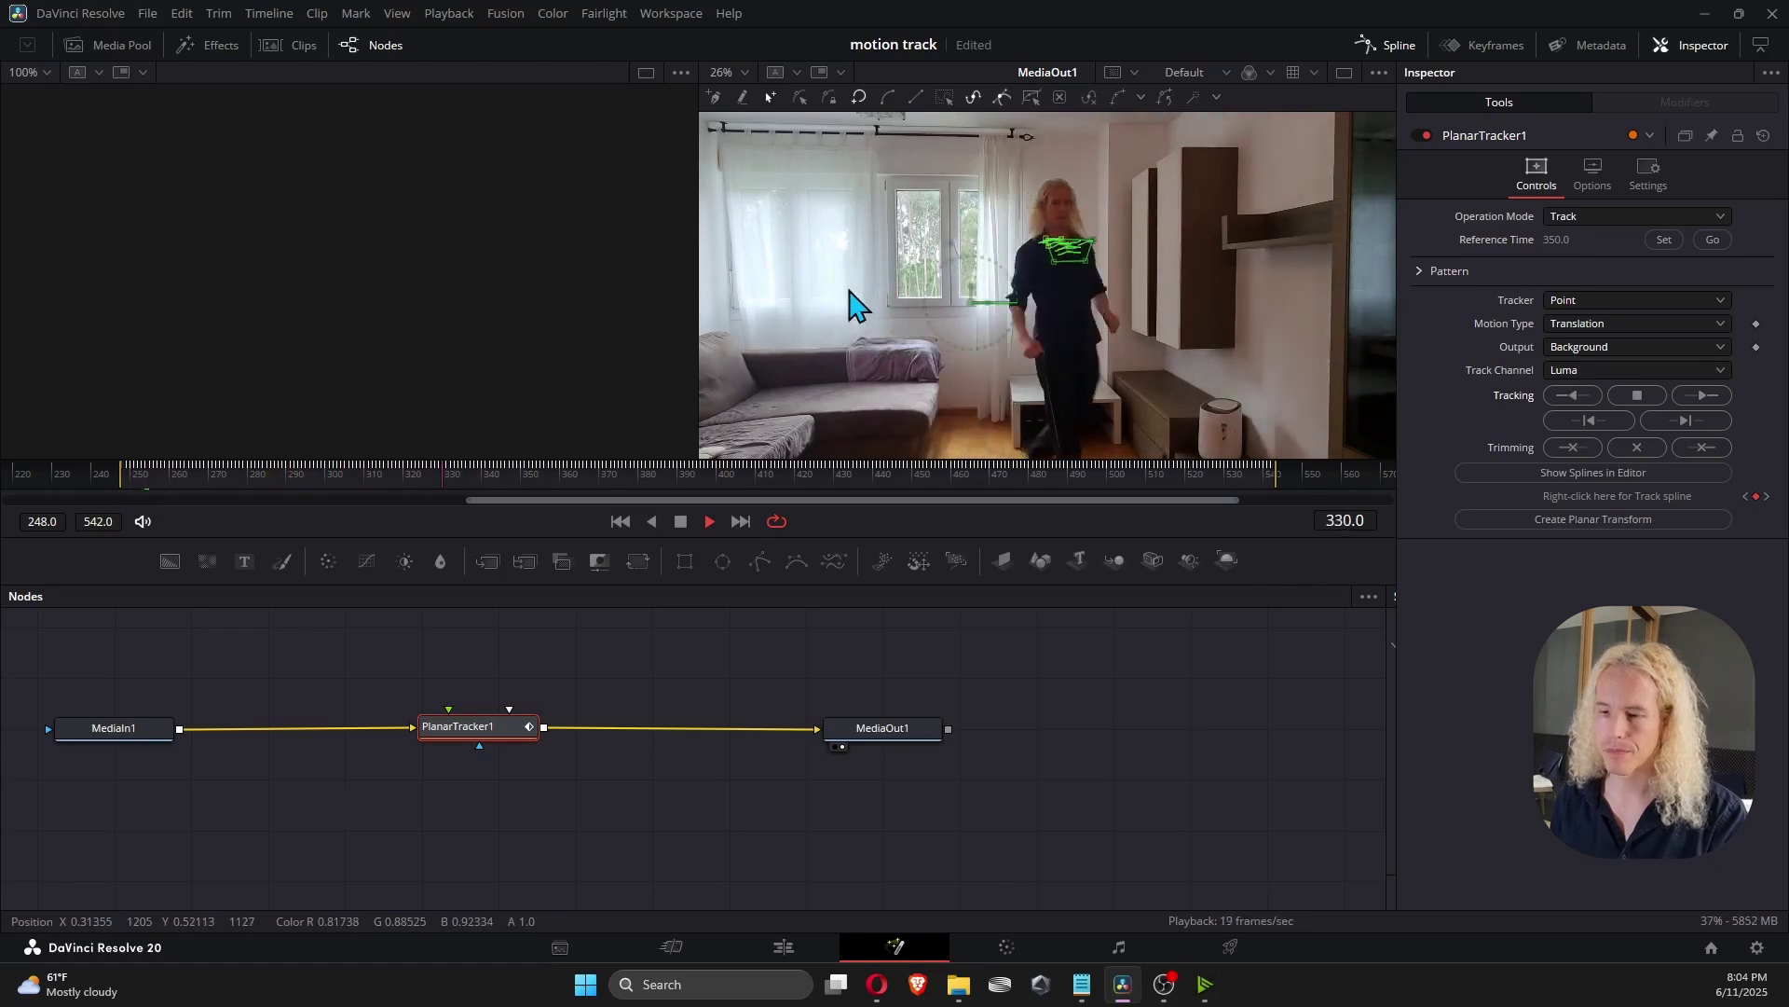
pyautogui.press('space')
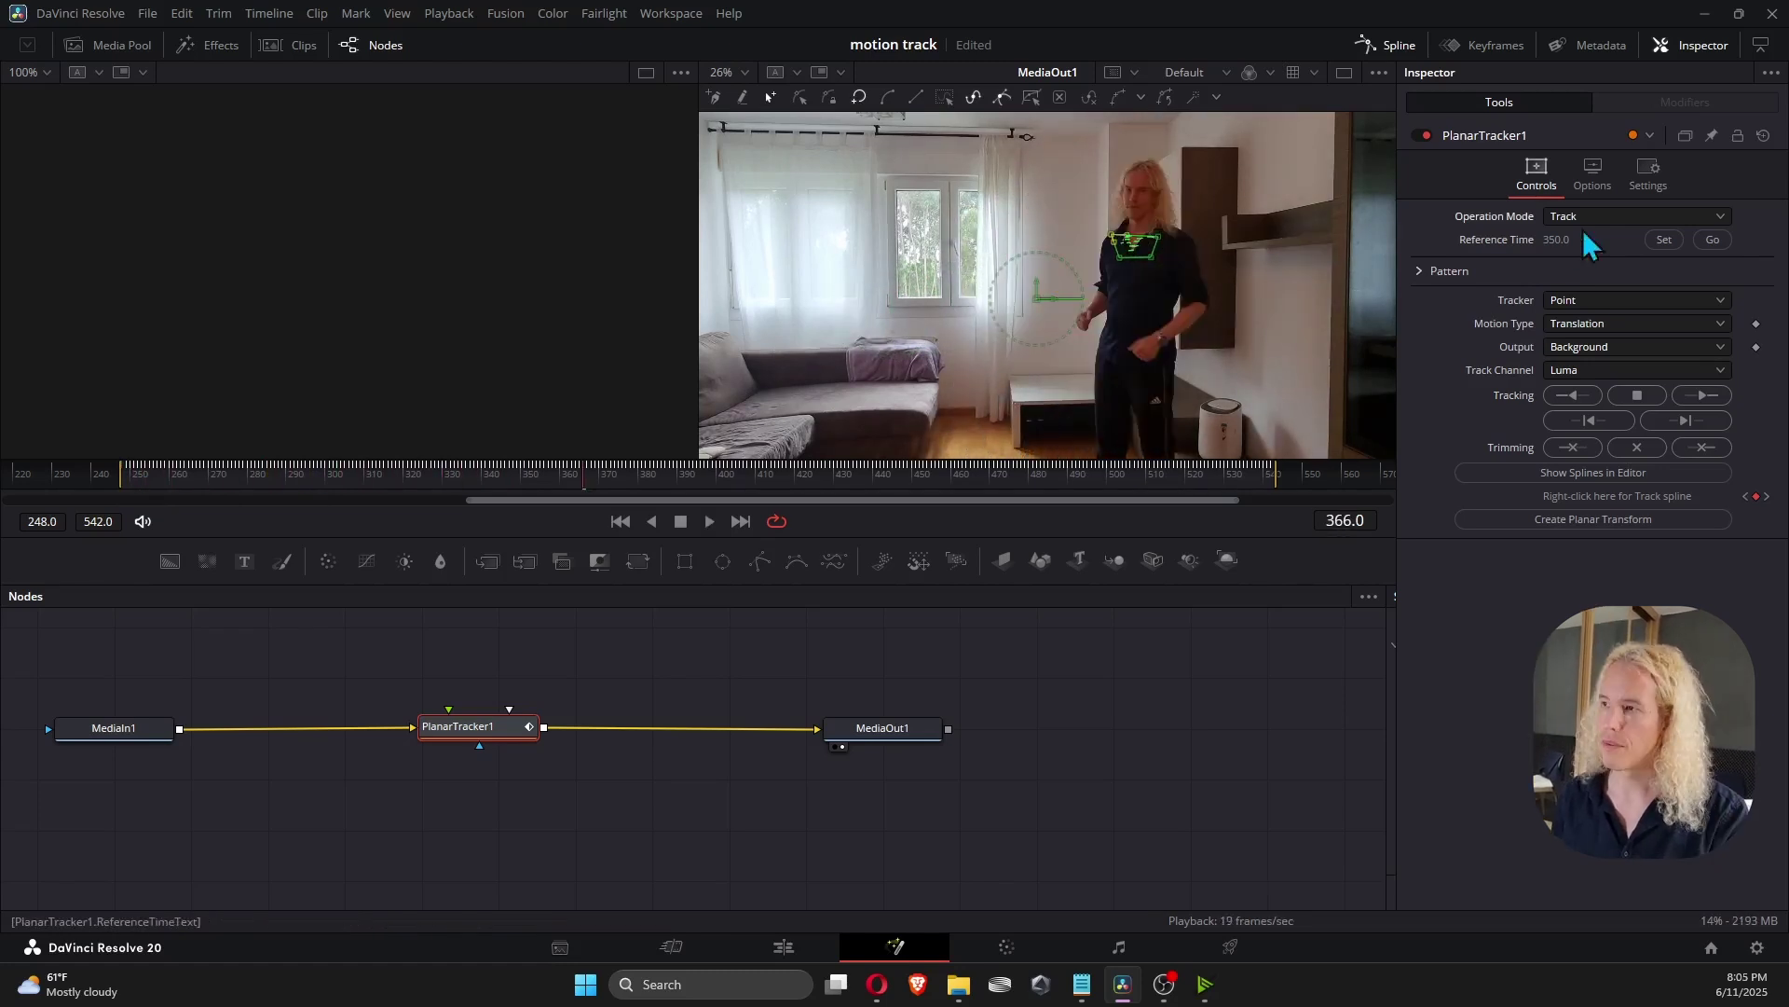
# Switch PlanarTracker1's Operation Mode to Stabilize and play back the stabilized footage.
pyautogui.click(1619, 223)
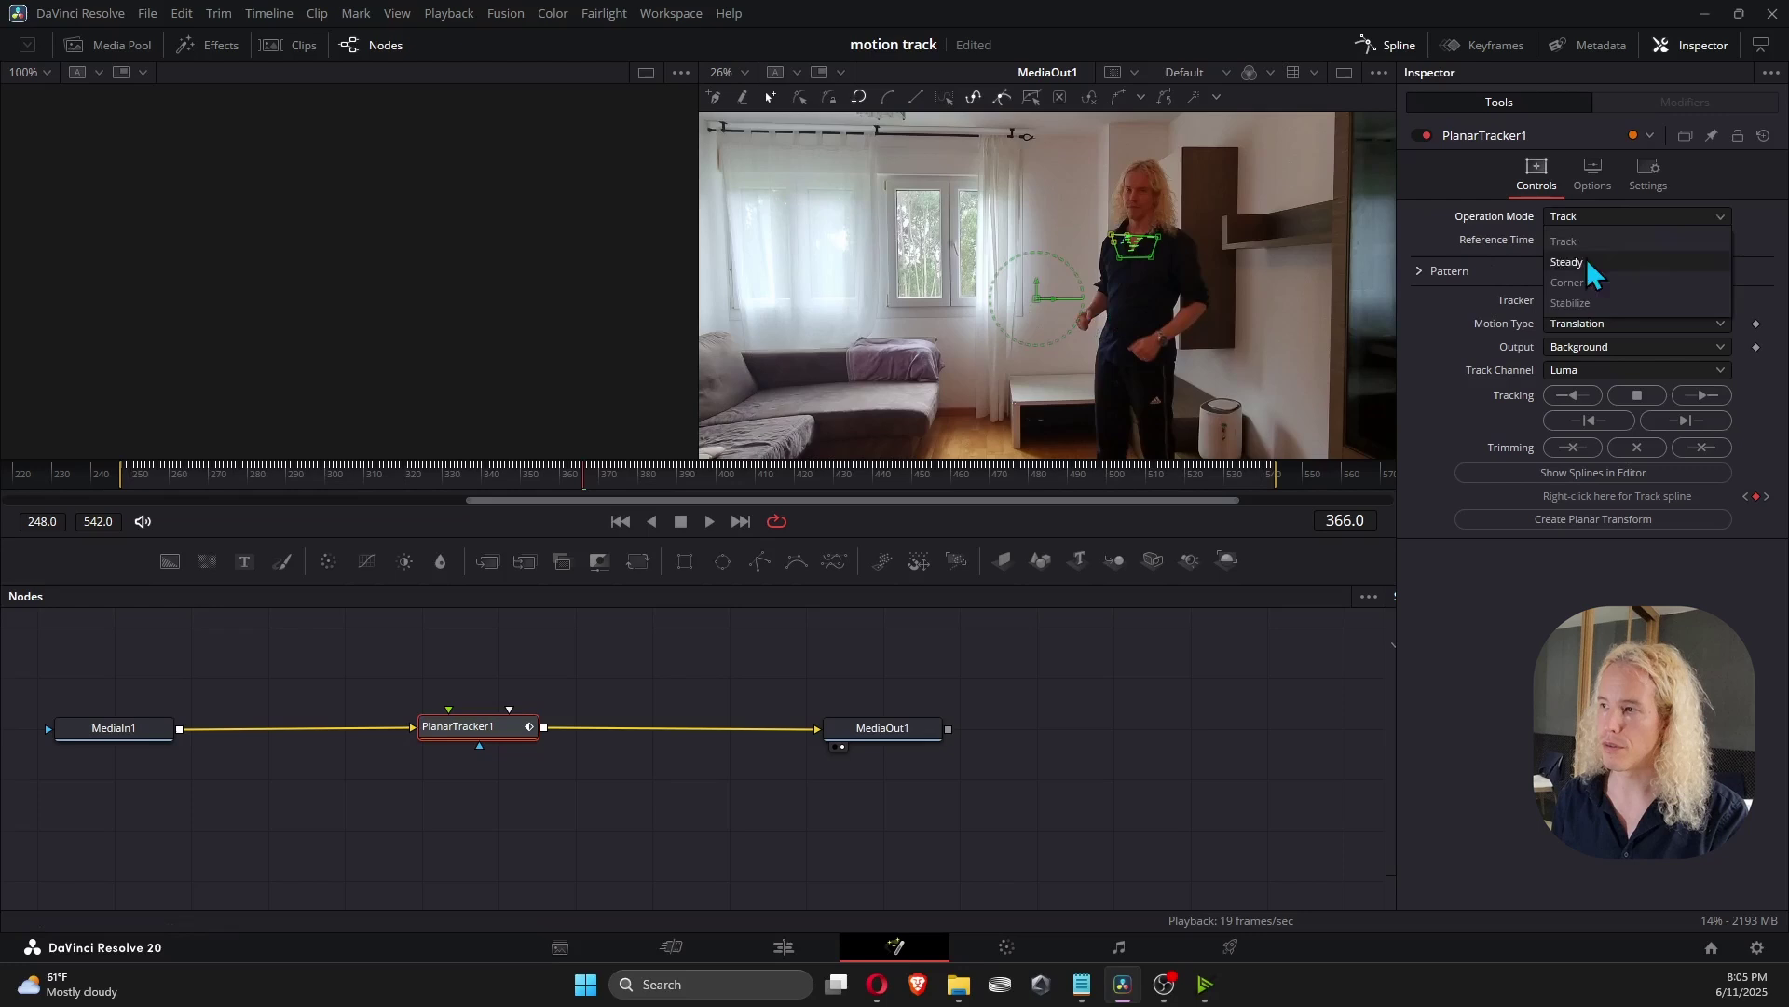
pyautogui.click(1597, 307)
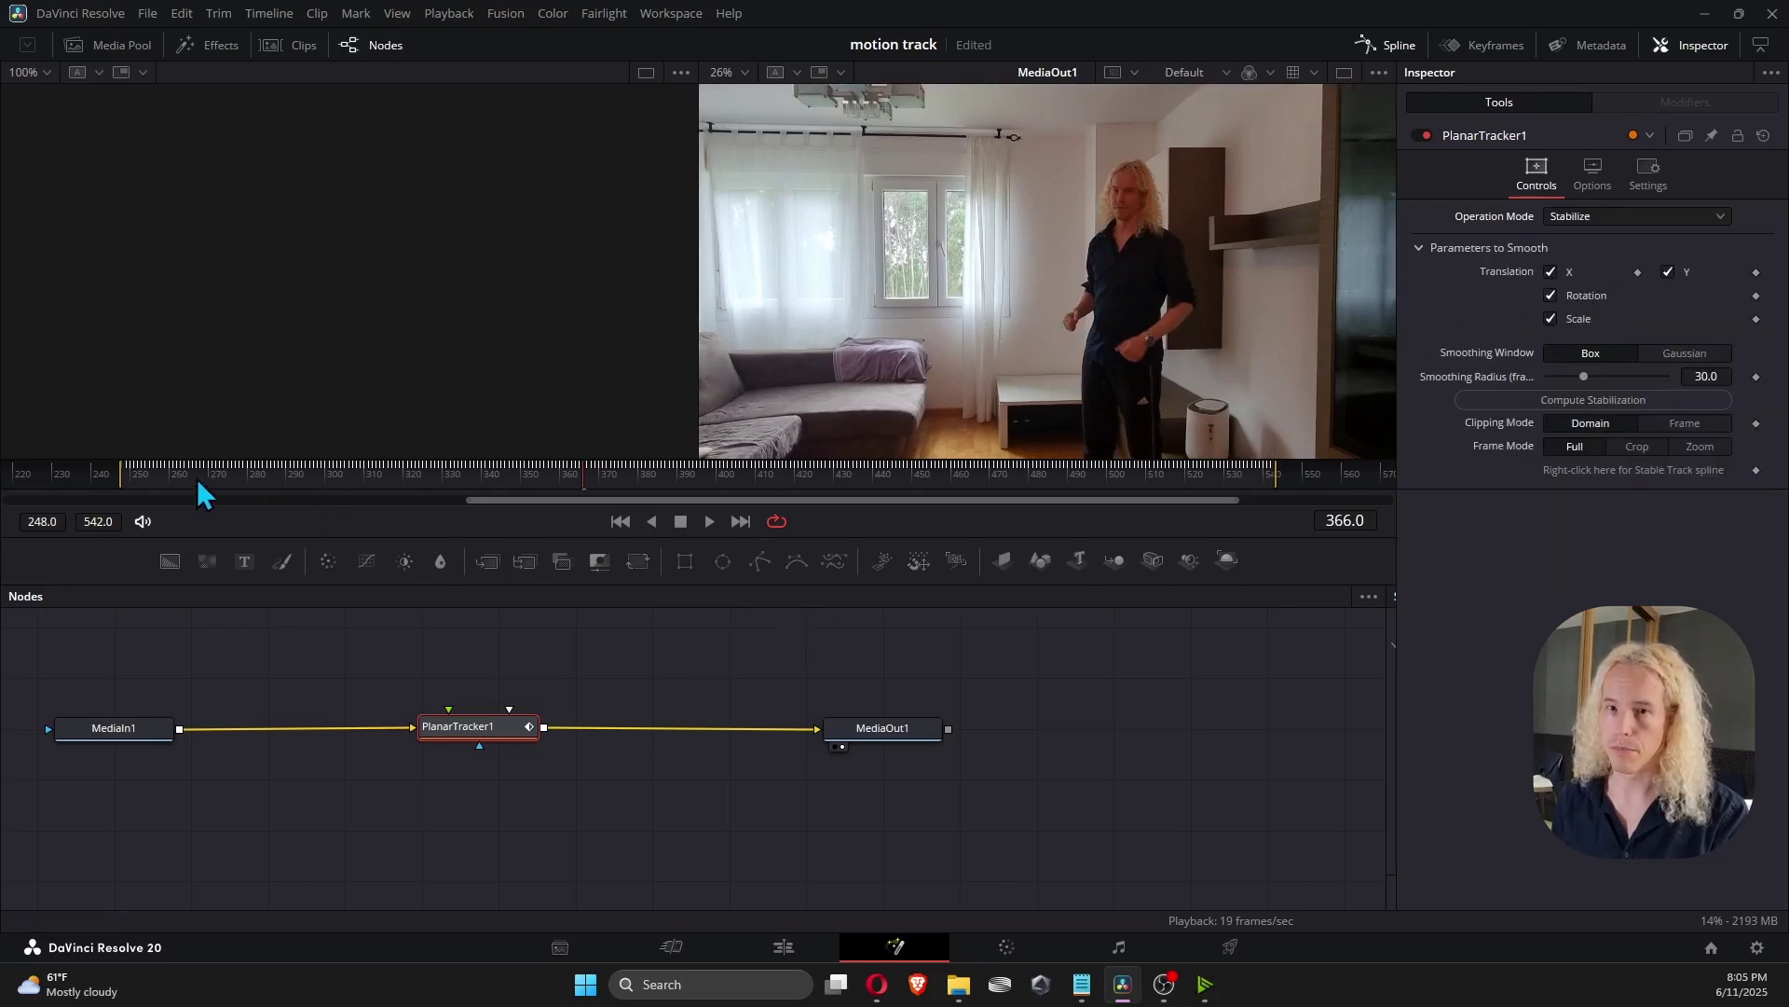
pyautogui.press('space')
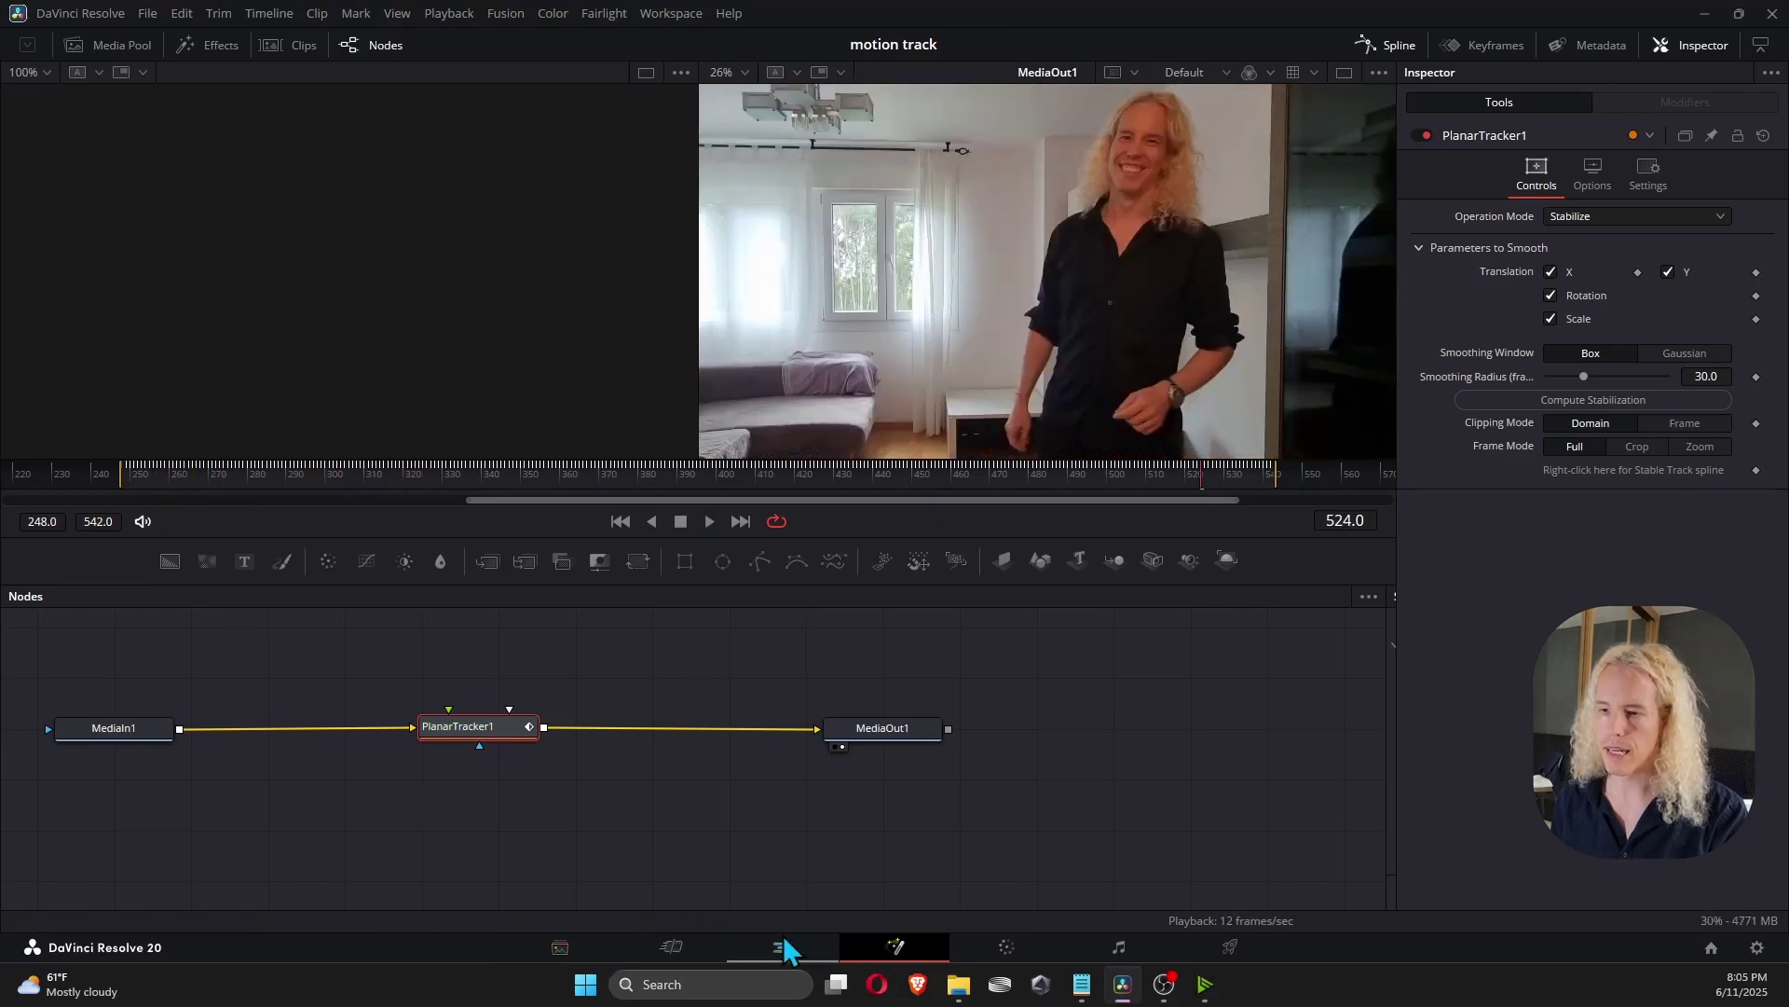
# On the Edit page, set Zoom 1.220 shifted left at the clip start and keyframe Zoom and Position.
pyautogui.click(783, 947)
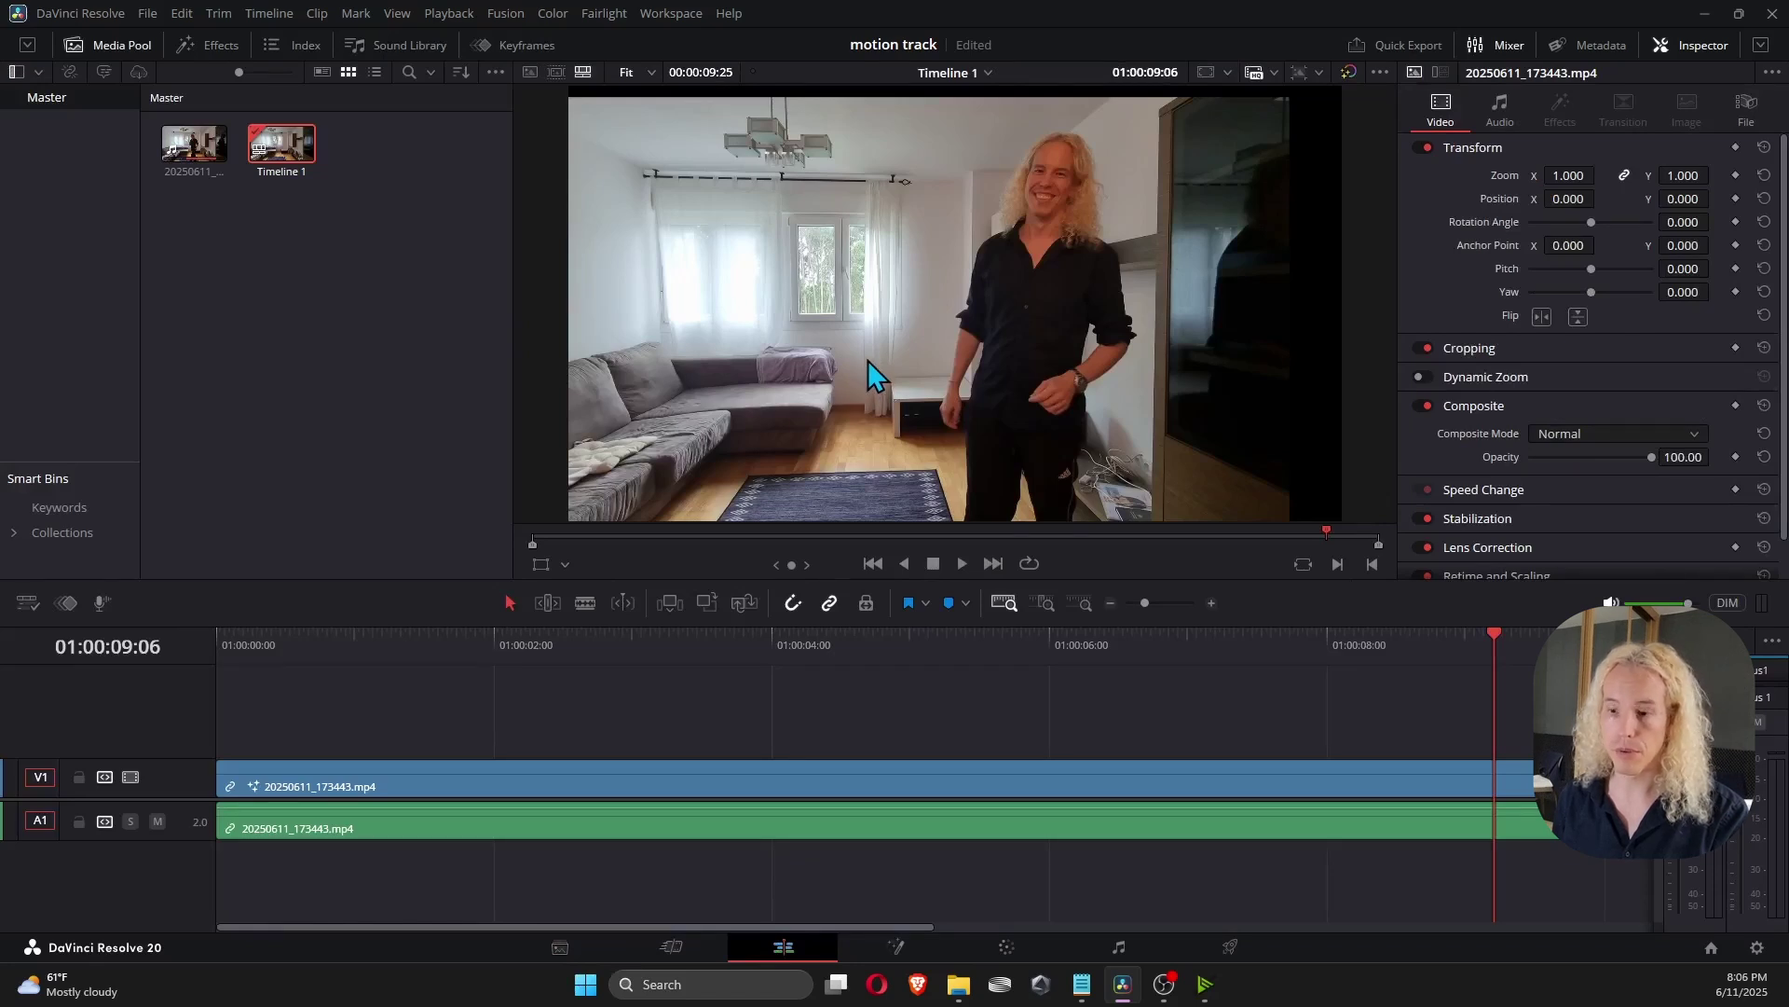
pyautogui.scroll(-3, 860, 360)
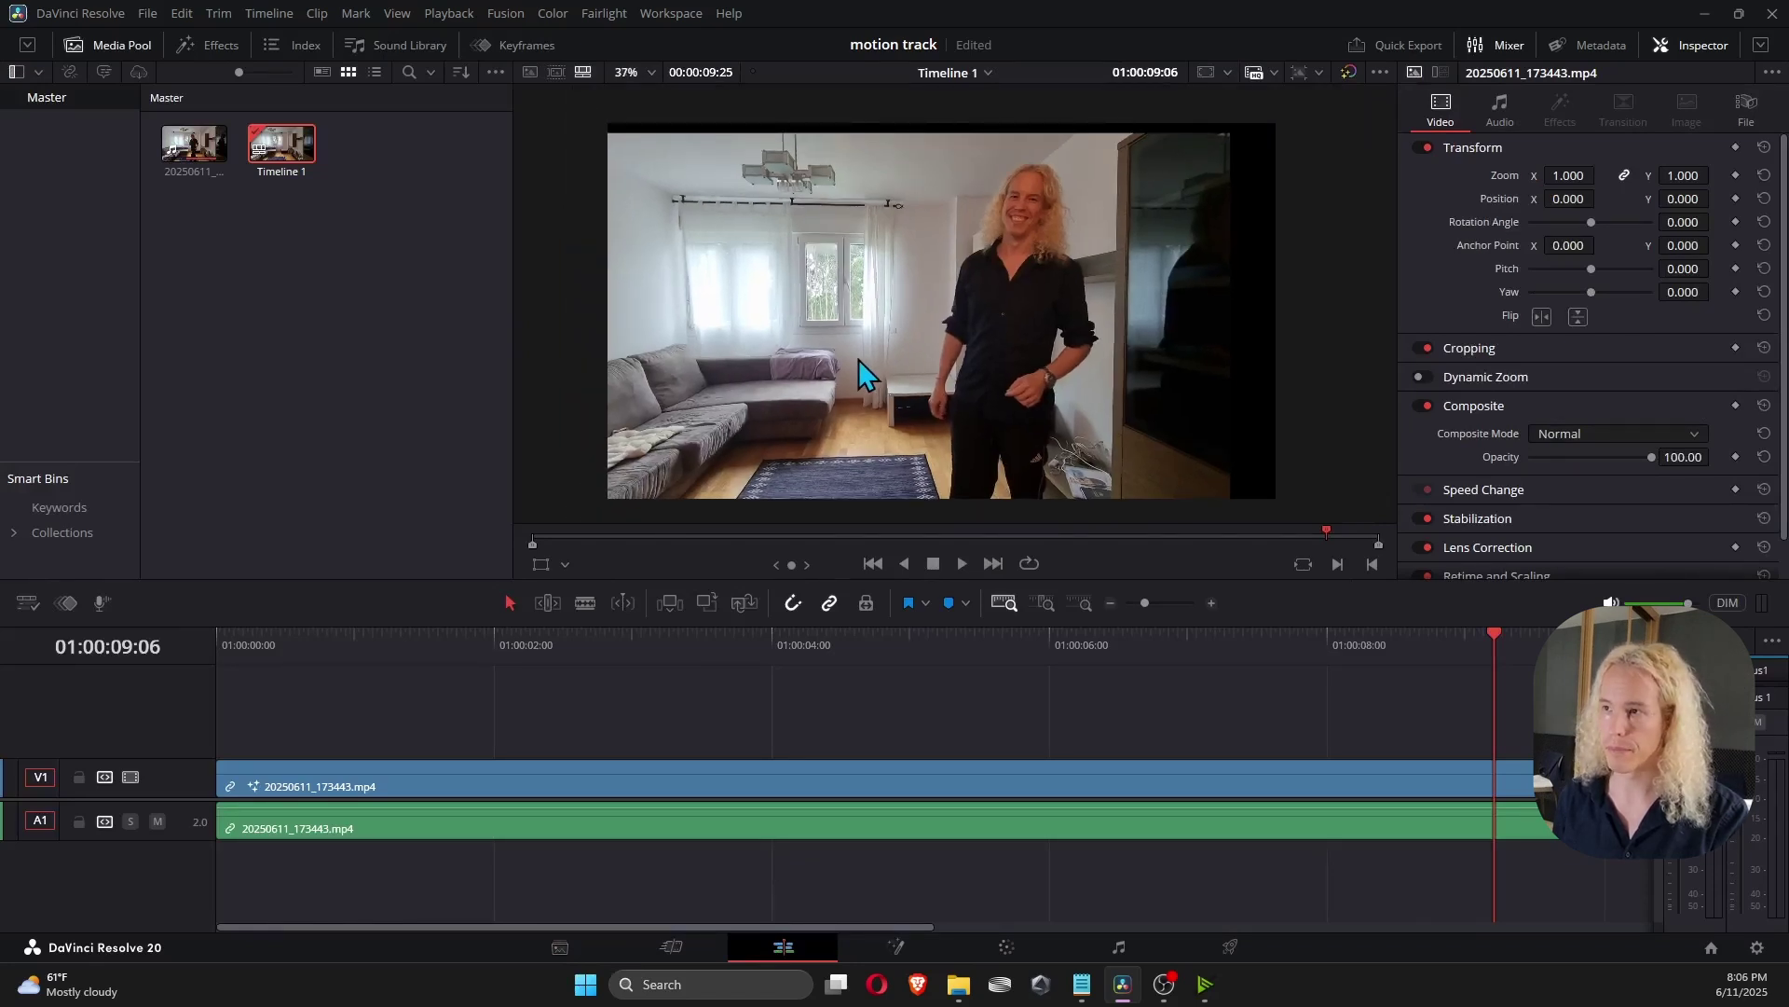
pyautogui.click(517, 645)
pyautogui.moveTo(476, 653); pyautogui.dragTo(232, 671)
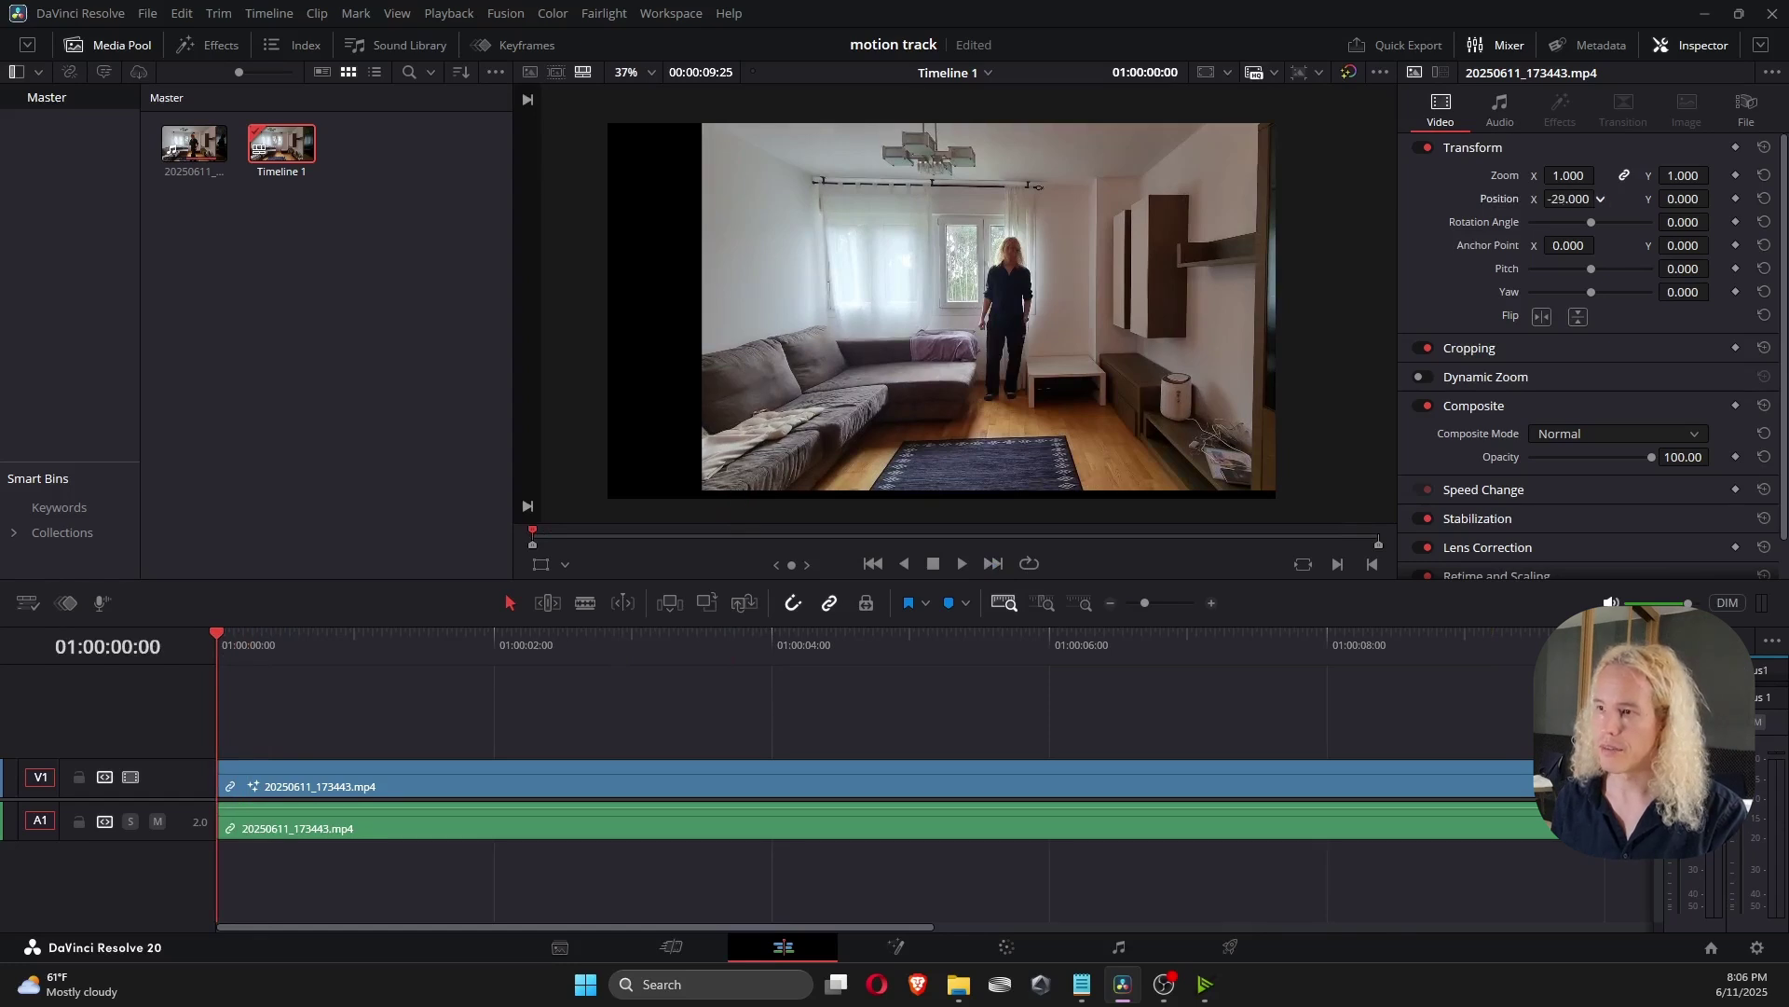
pyautogui.moveTo(1600, 198); pyautogui.dragTo(1641, 176)
pyautogui.moveTo(1600, 198); pyautogui.dragTo(1528, 199)
pyautogui.click(1736, 175)
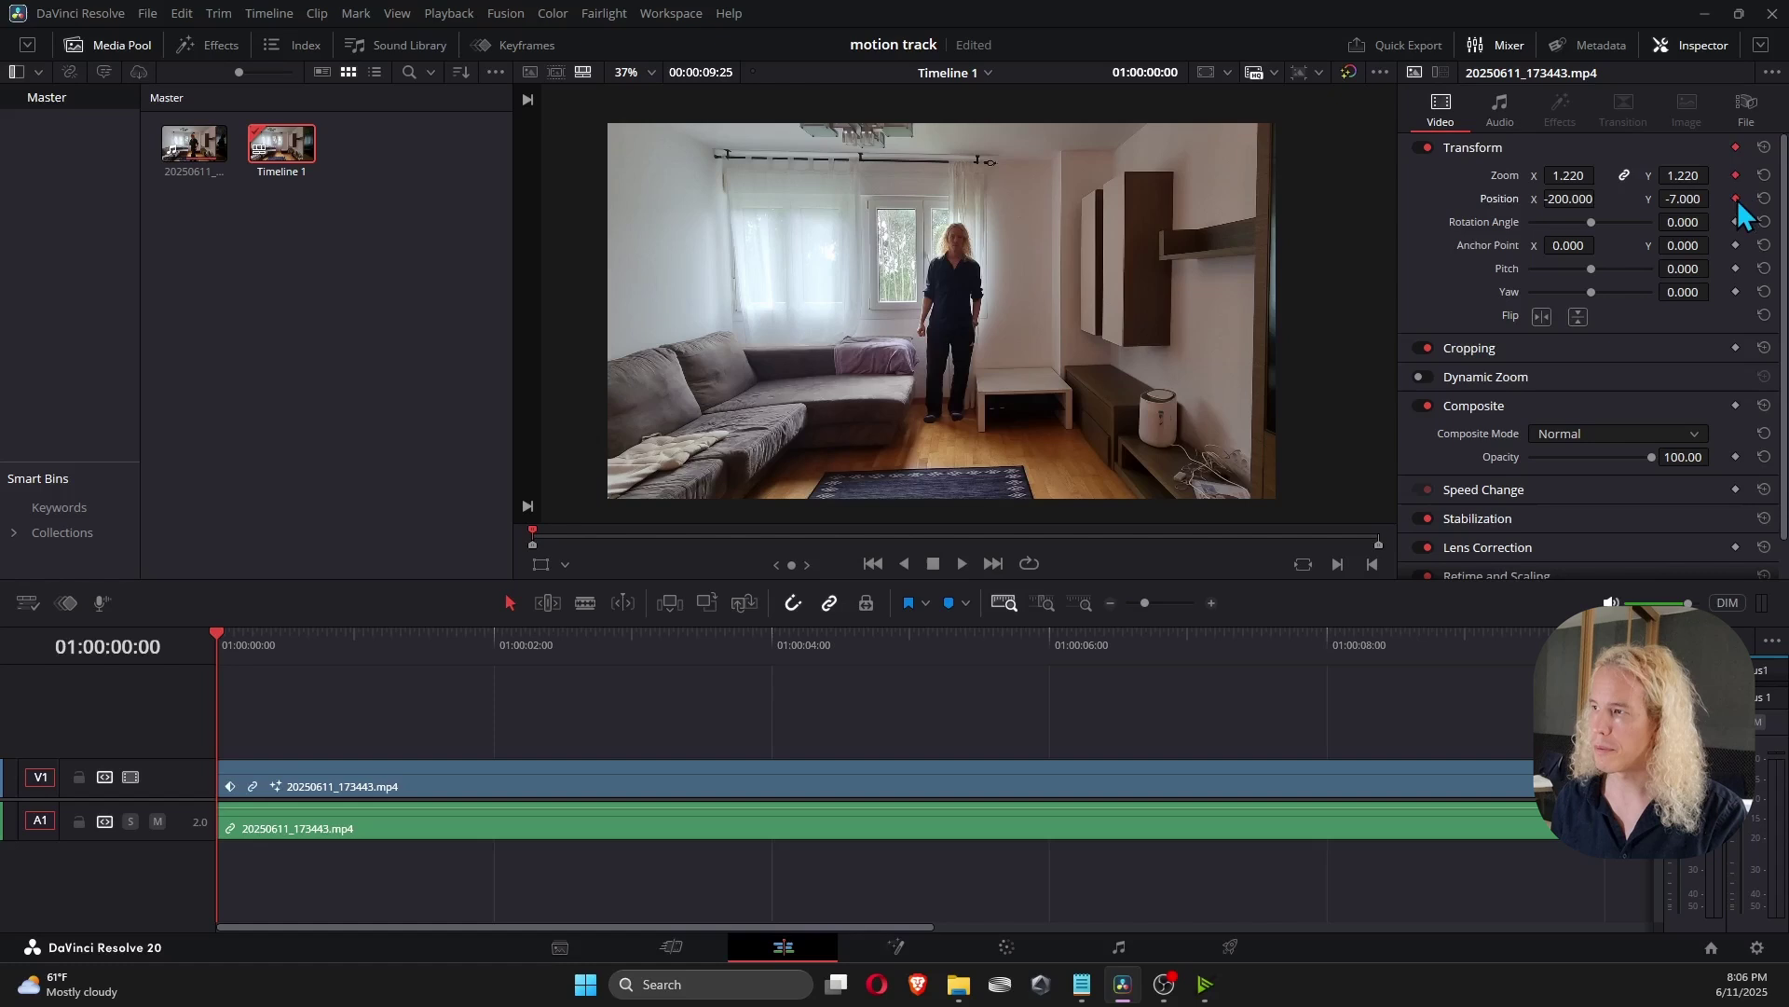
# Raise Zoom to 1.240 around four seconds, then push in and reframe on the person at six seconds.
pyautogui.moveTo(220, 652); pyautogui.dragTo(351, 664)
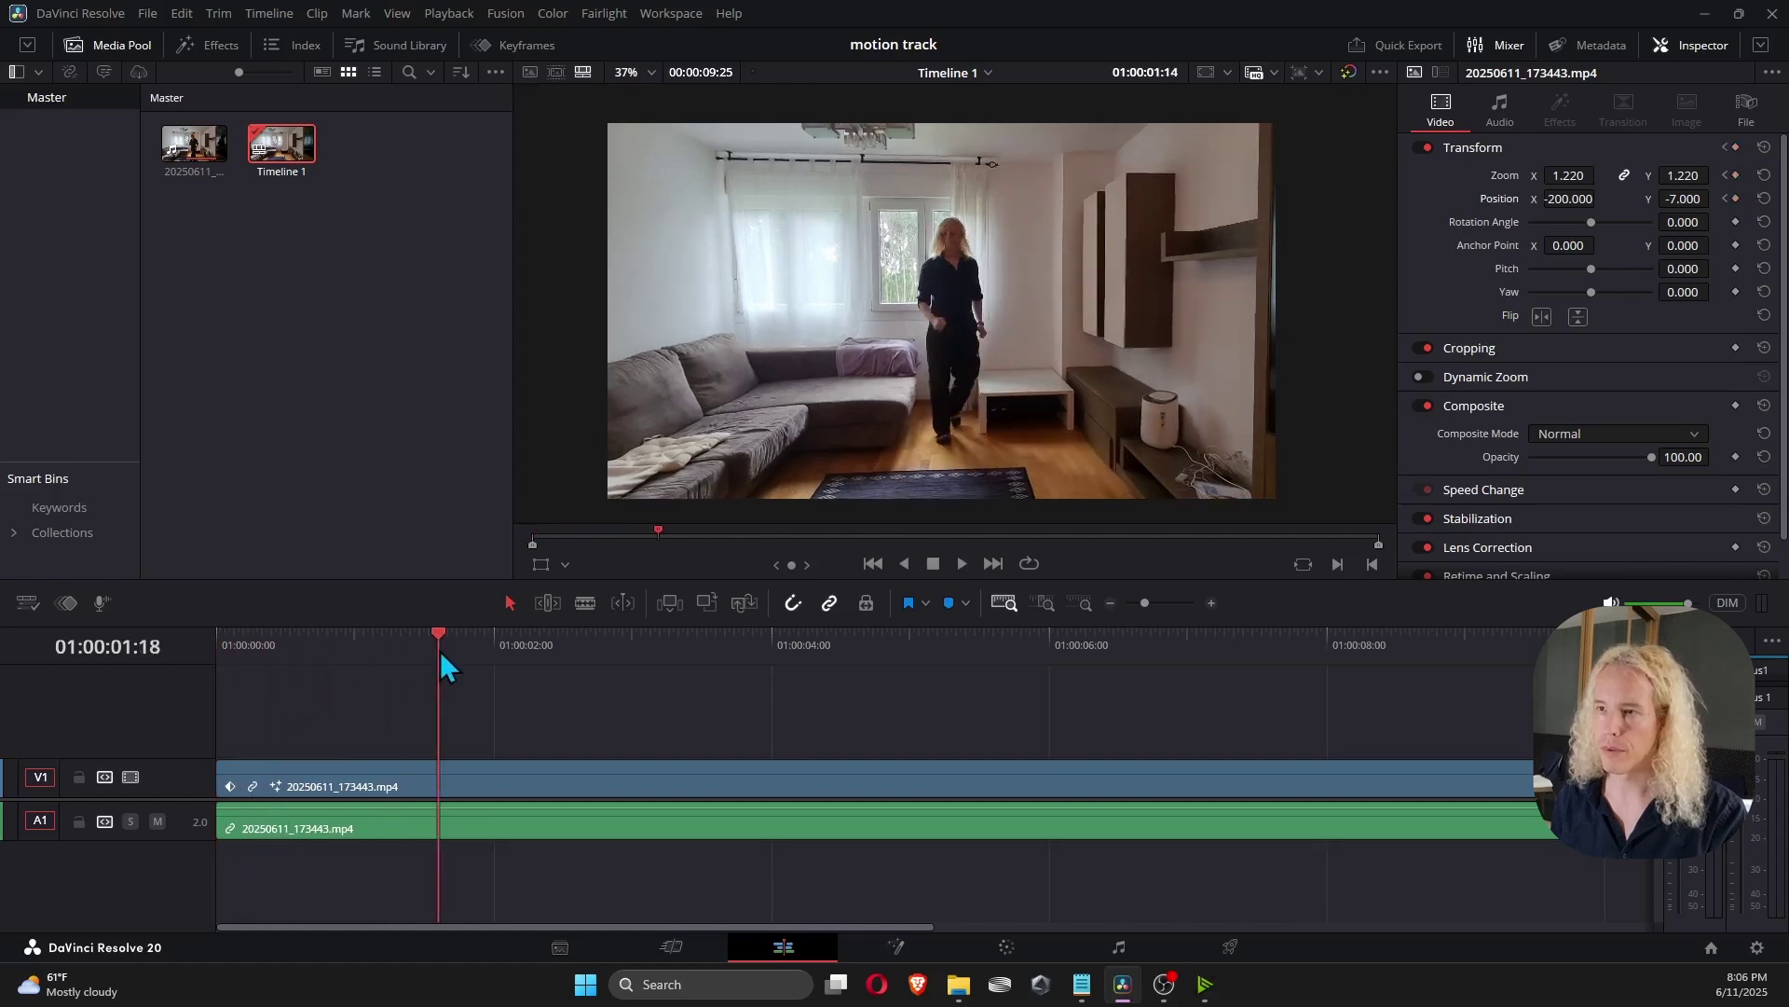
pyautogui.moveTo(440, 652); pyautogui.dragTo(754, 662)
pyautogui.moveTo(1565, 175); pyautogui.dragTo(1600, 199)
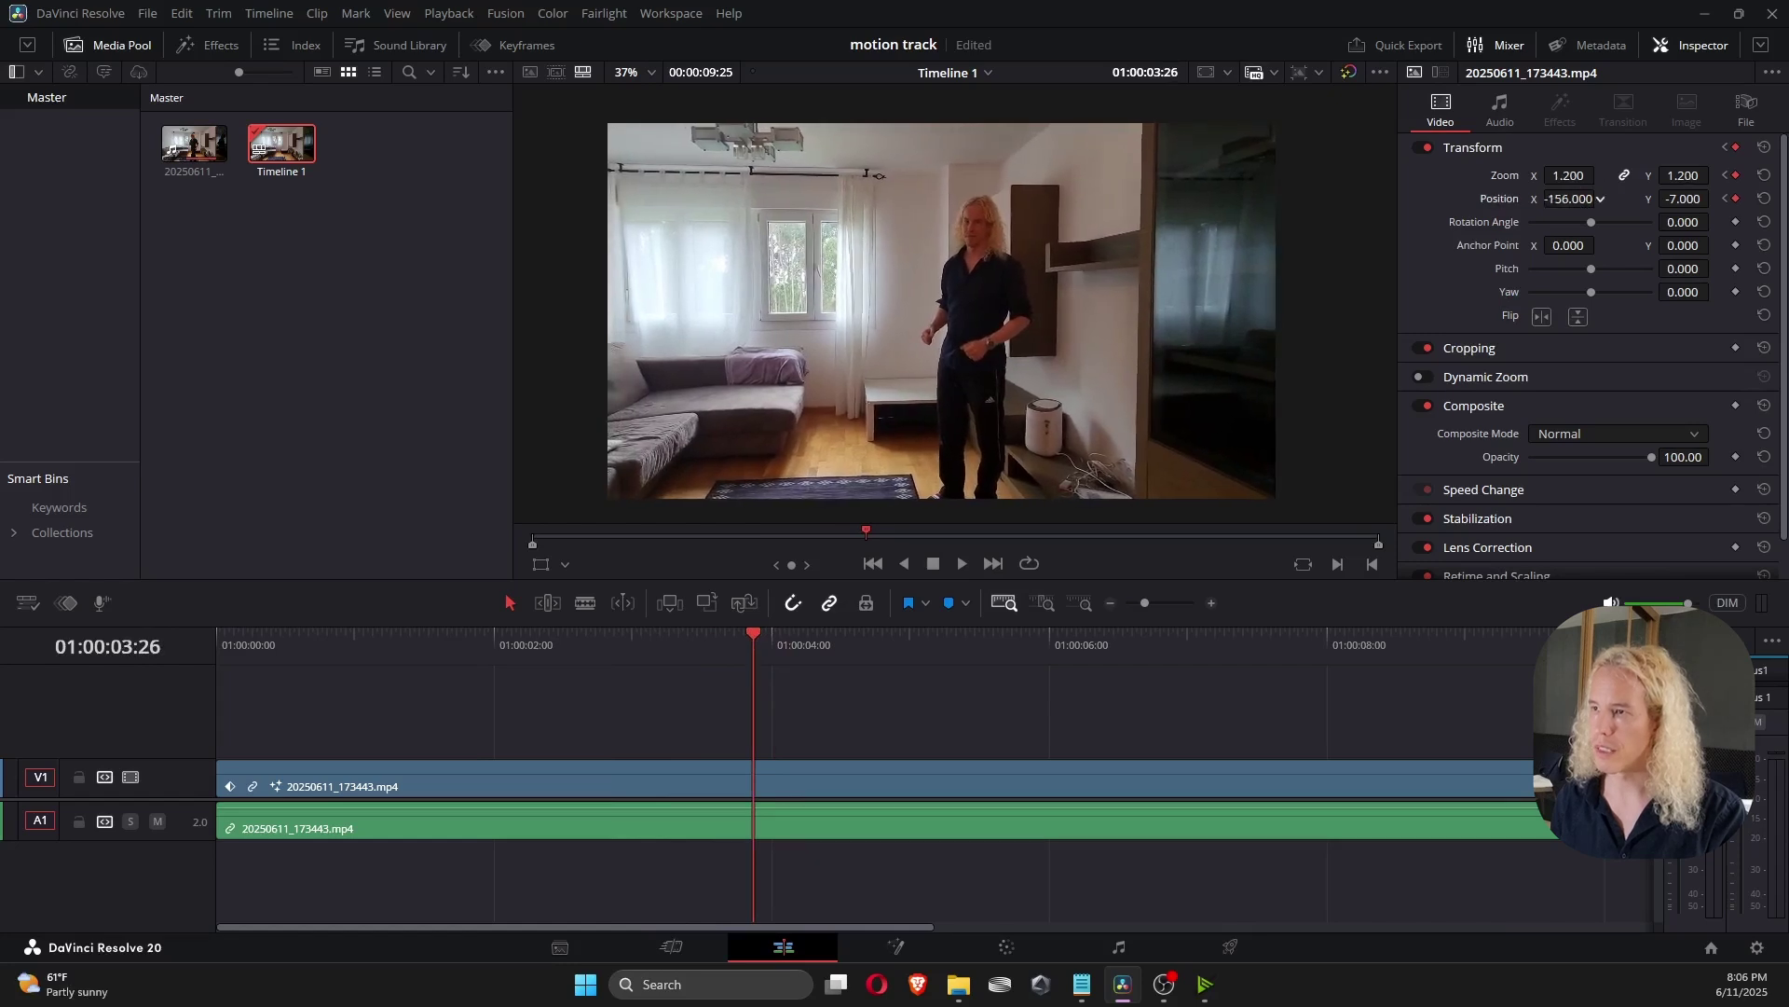
pyautogui.moveTo(894, 653); pyautogui.dragTo(1133, 654)
pyautogui.moveTo(1569, 199)
pyautogui.mouseDown()
pyautogui.moveTo(1641, 198)
pyautogui.moveTo(1569, 199)
pyautogui.moveTo(1627, 175)
pyautogui.moveTo(1547, 198)
pyautogui.mouseUp()
pyautogui.moveTo(1683, 199); pyautogui.dragTo(1714, 199)
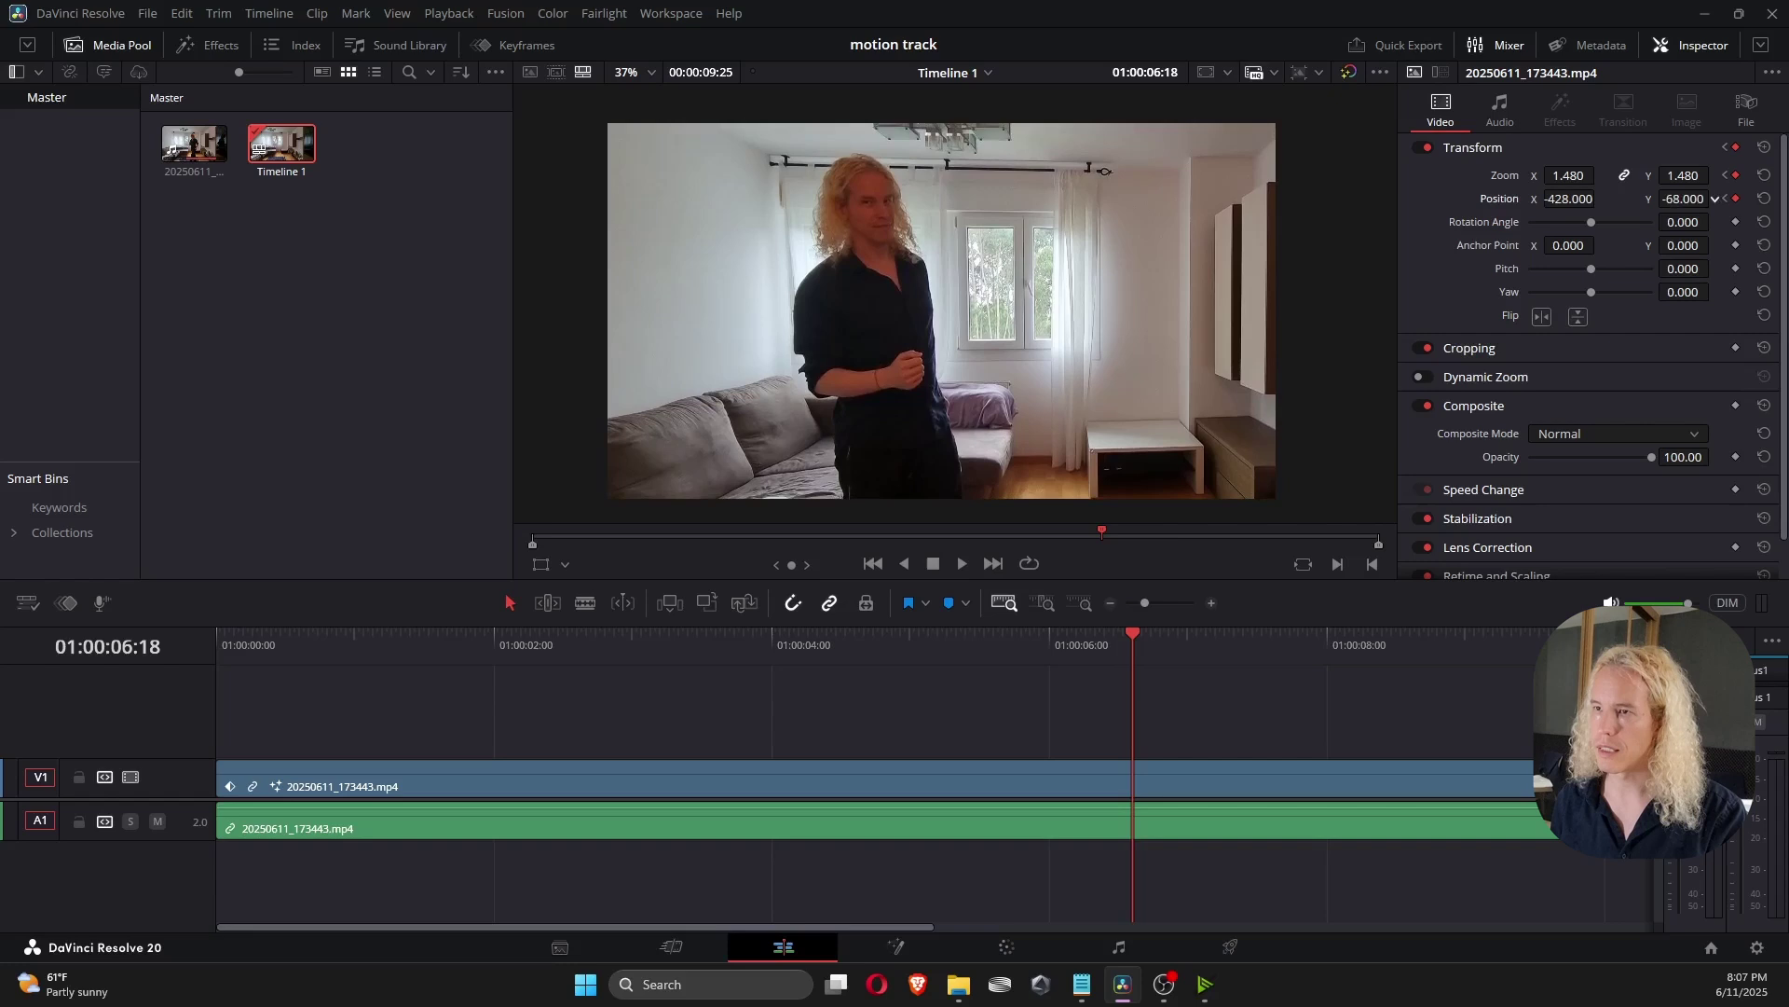
pyautogui.press(']')
# Play the zoom animation back from the start of the timeline to the end.
pyautogui.click(218, 636)
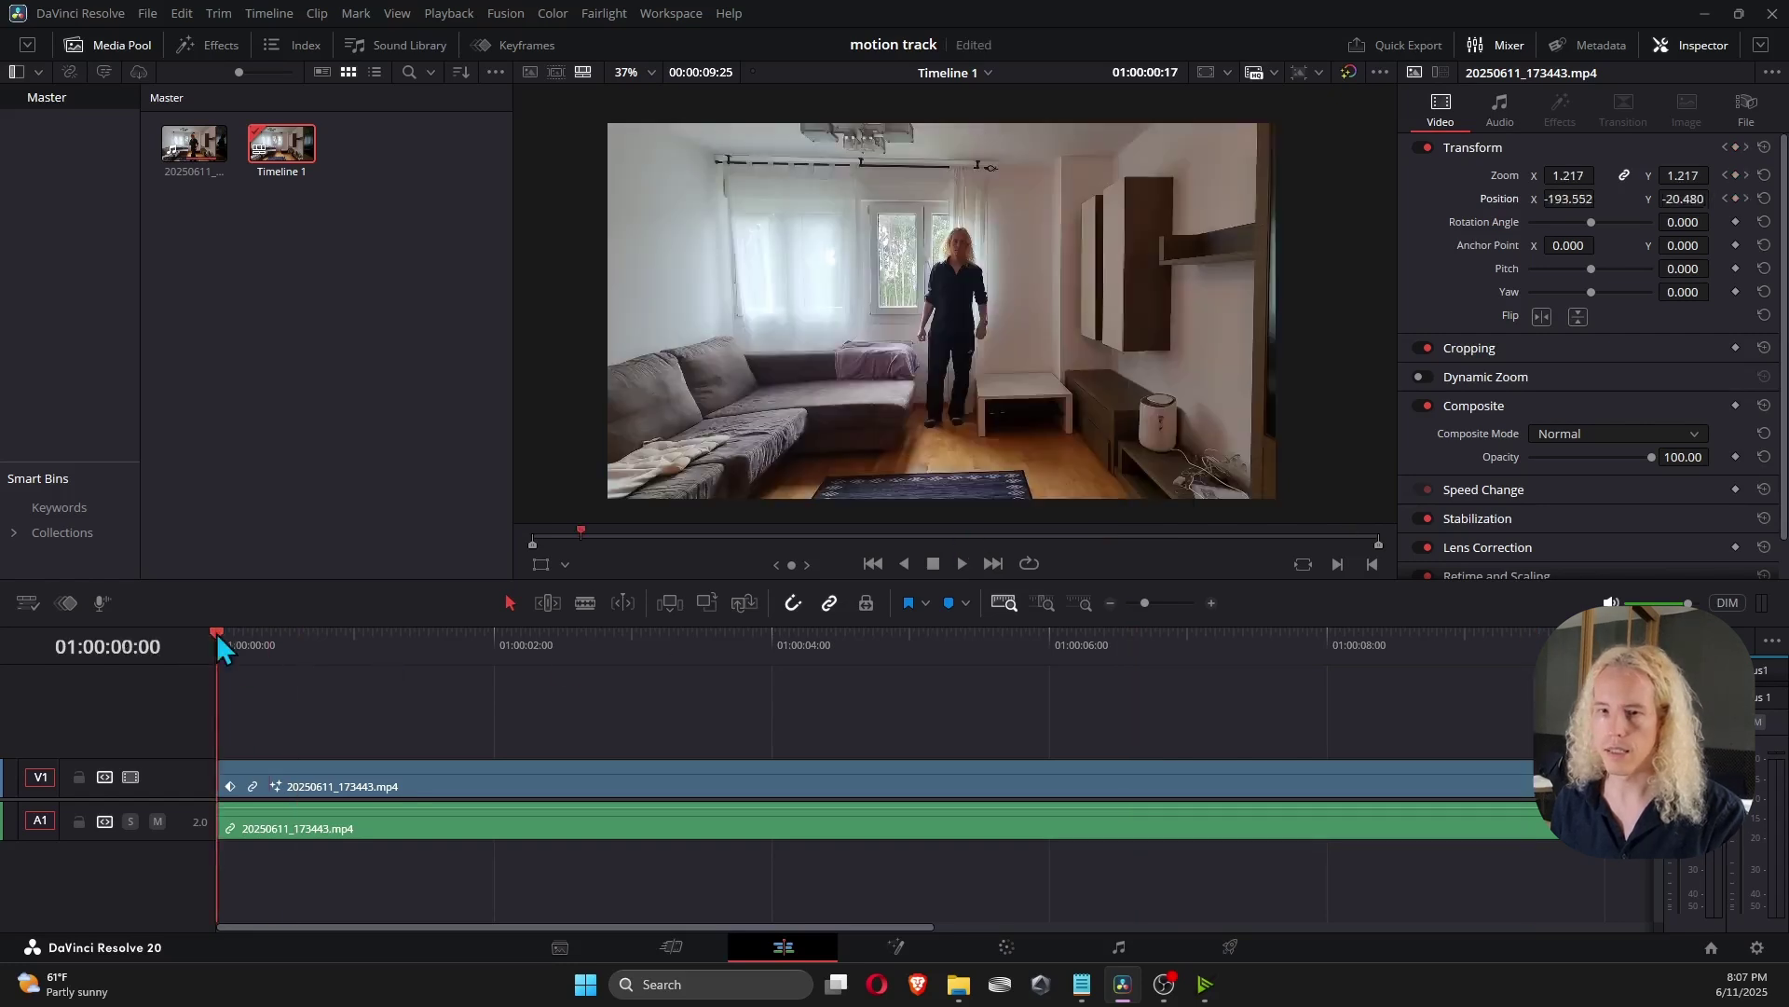
pyautogui.press('space')
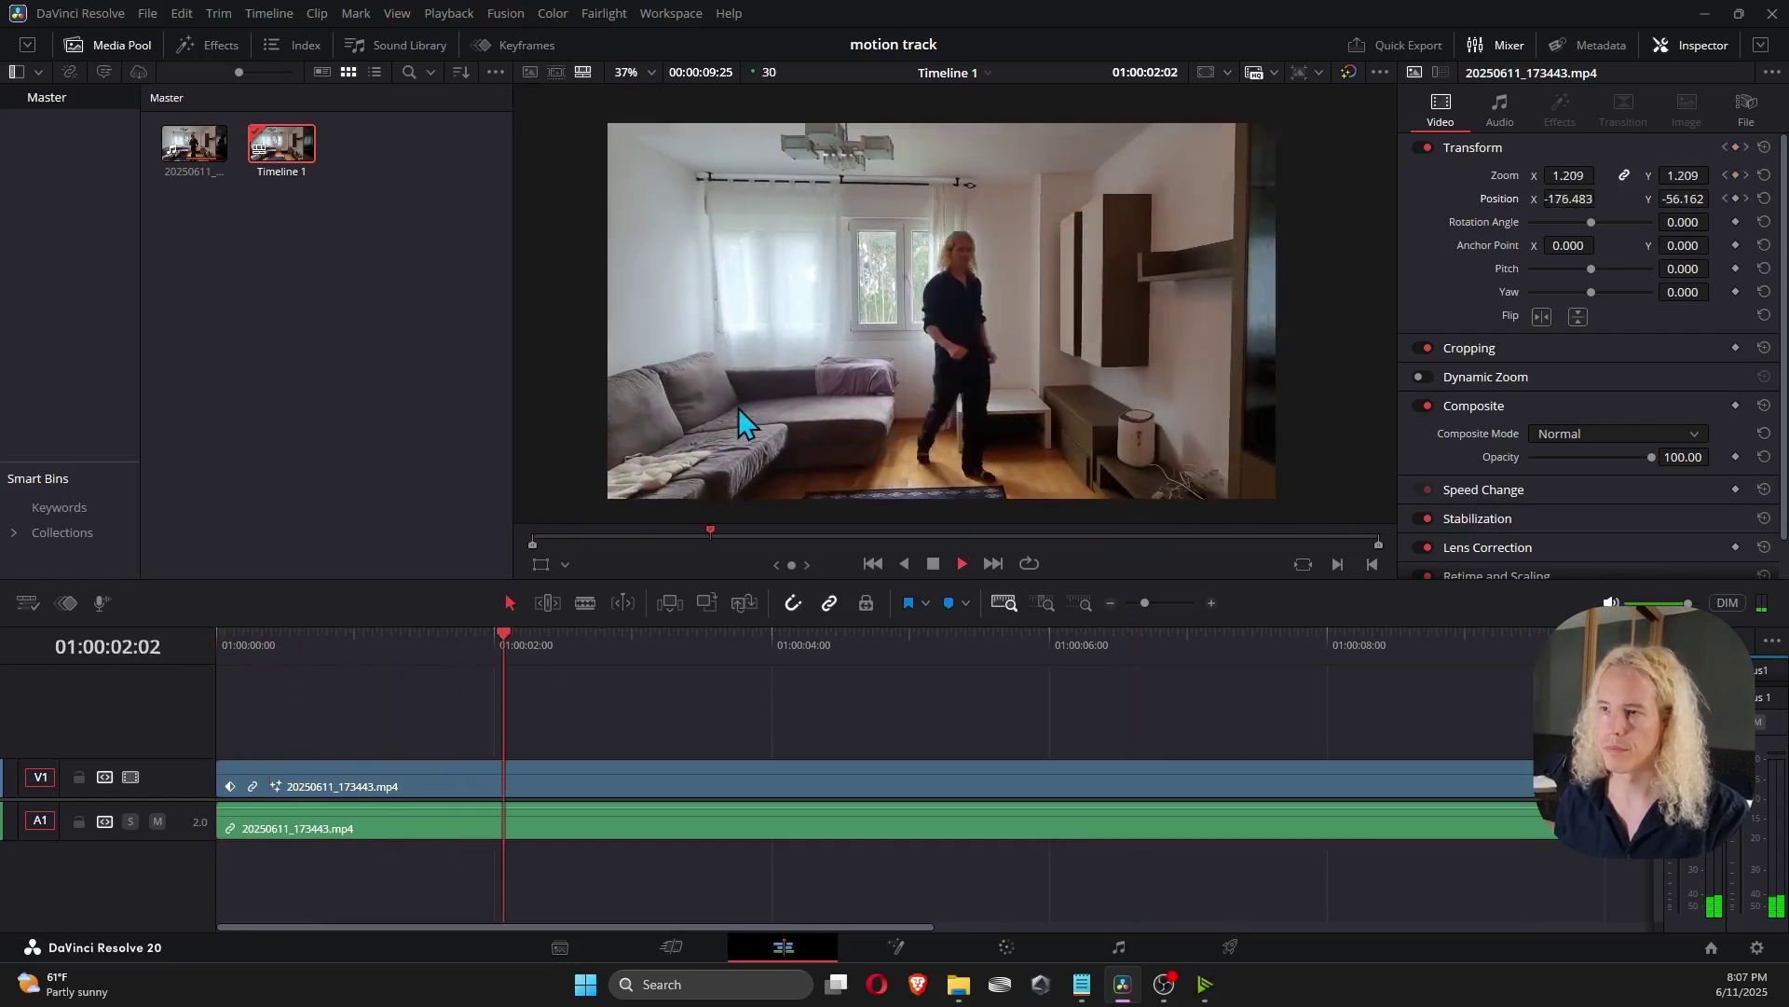
pyautogui.moveTo(1115, 657)
pyautogui.mouseDown()
pyautogui.moveTo(1064, 650)
pyautogui.moveTo(1094, 647)
pyautogui.mouseUp()
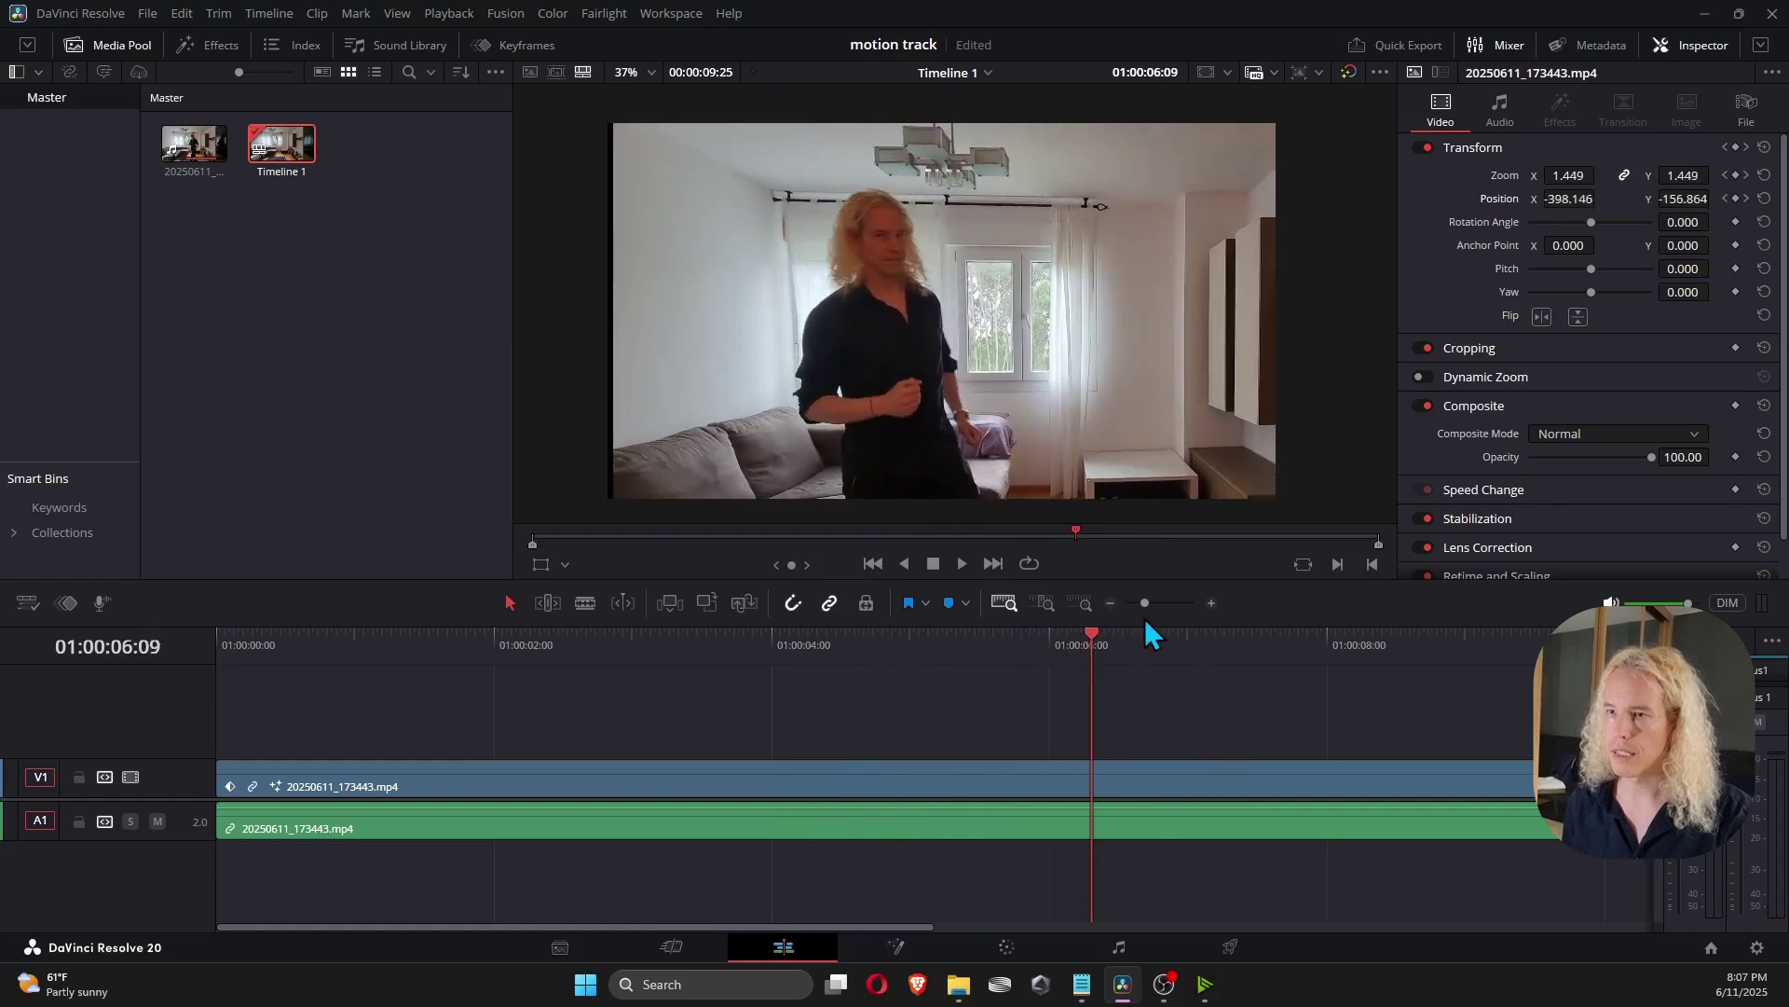
pyautogui.press('End')
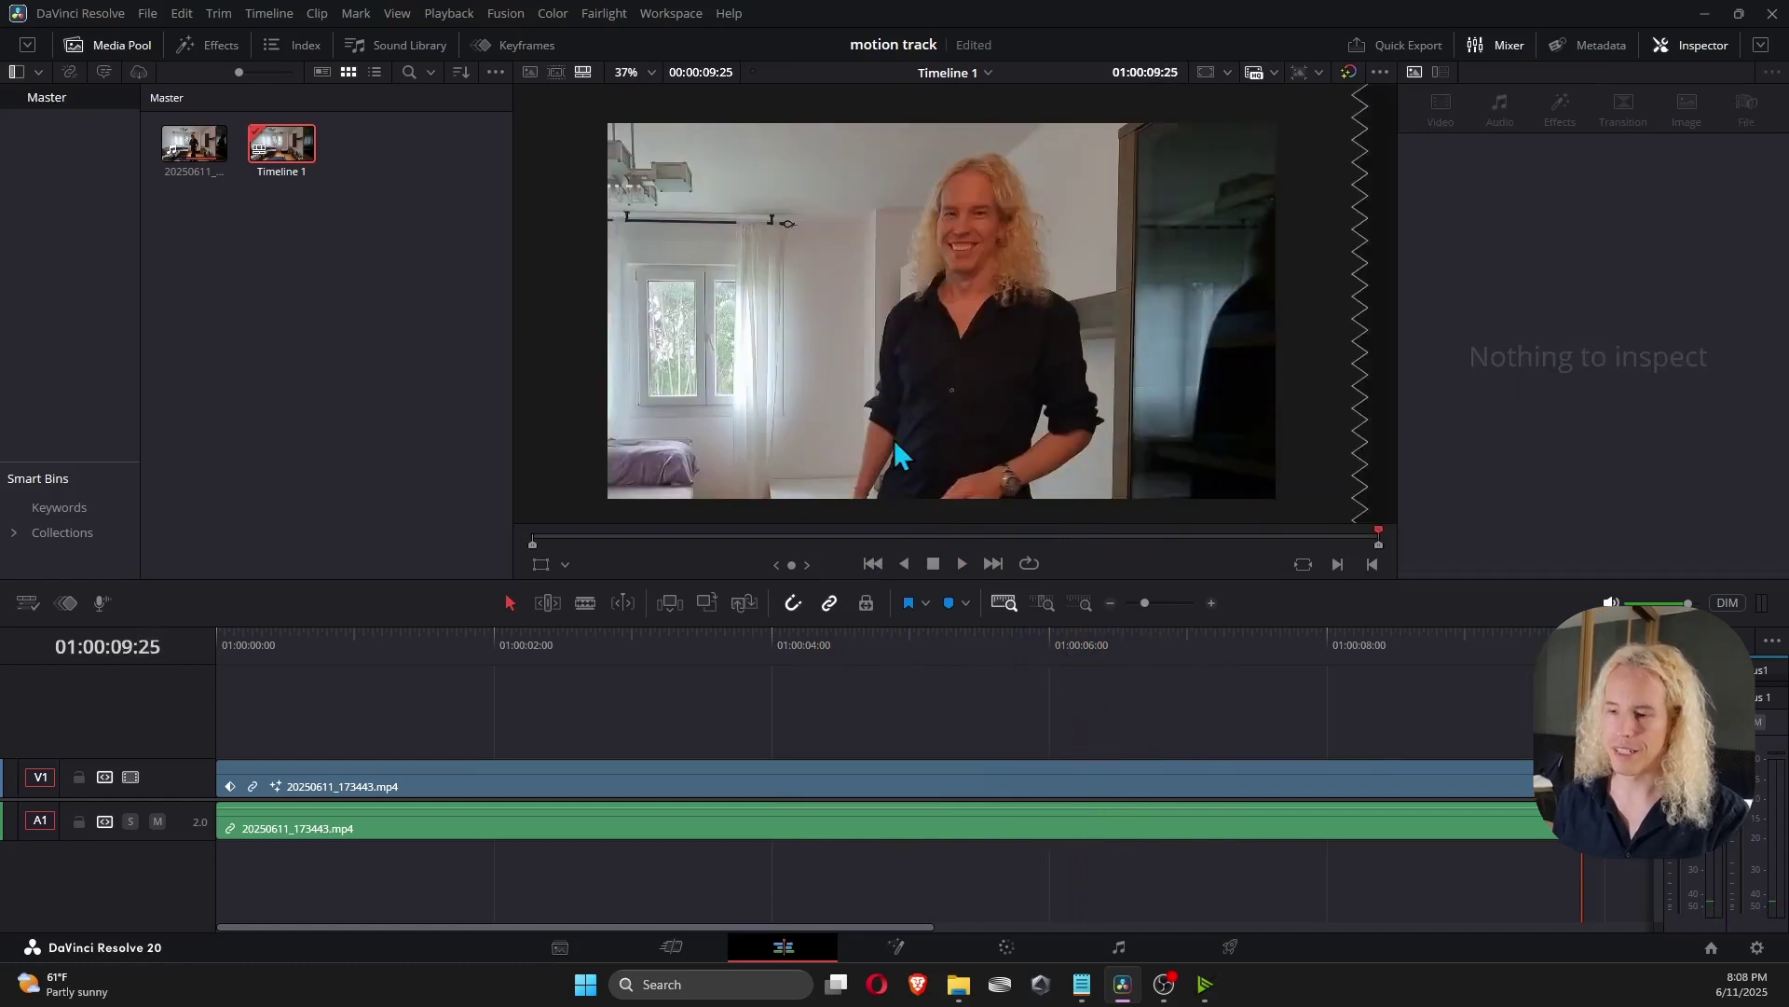
# In the Keyframes curve editor, select all the V1 clip's keyframes and set them to Ease In and Out.
pyautogui.click(731, 662)
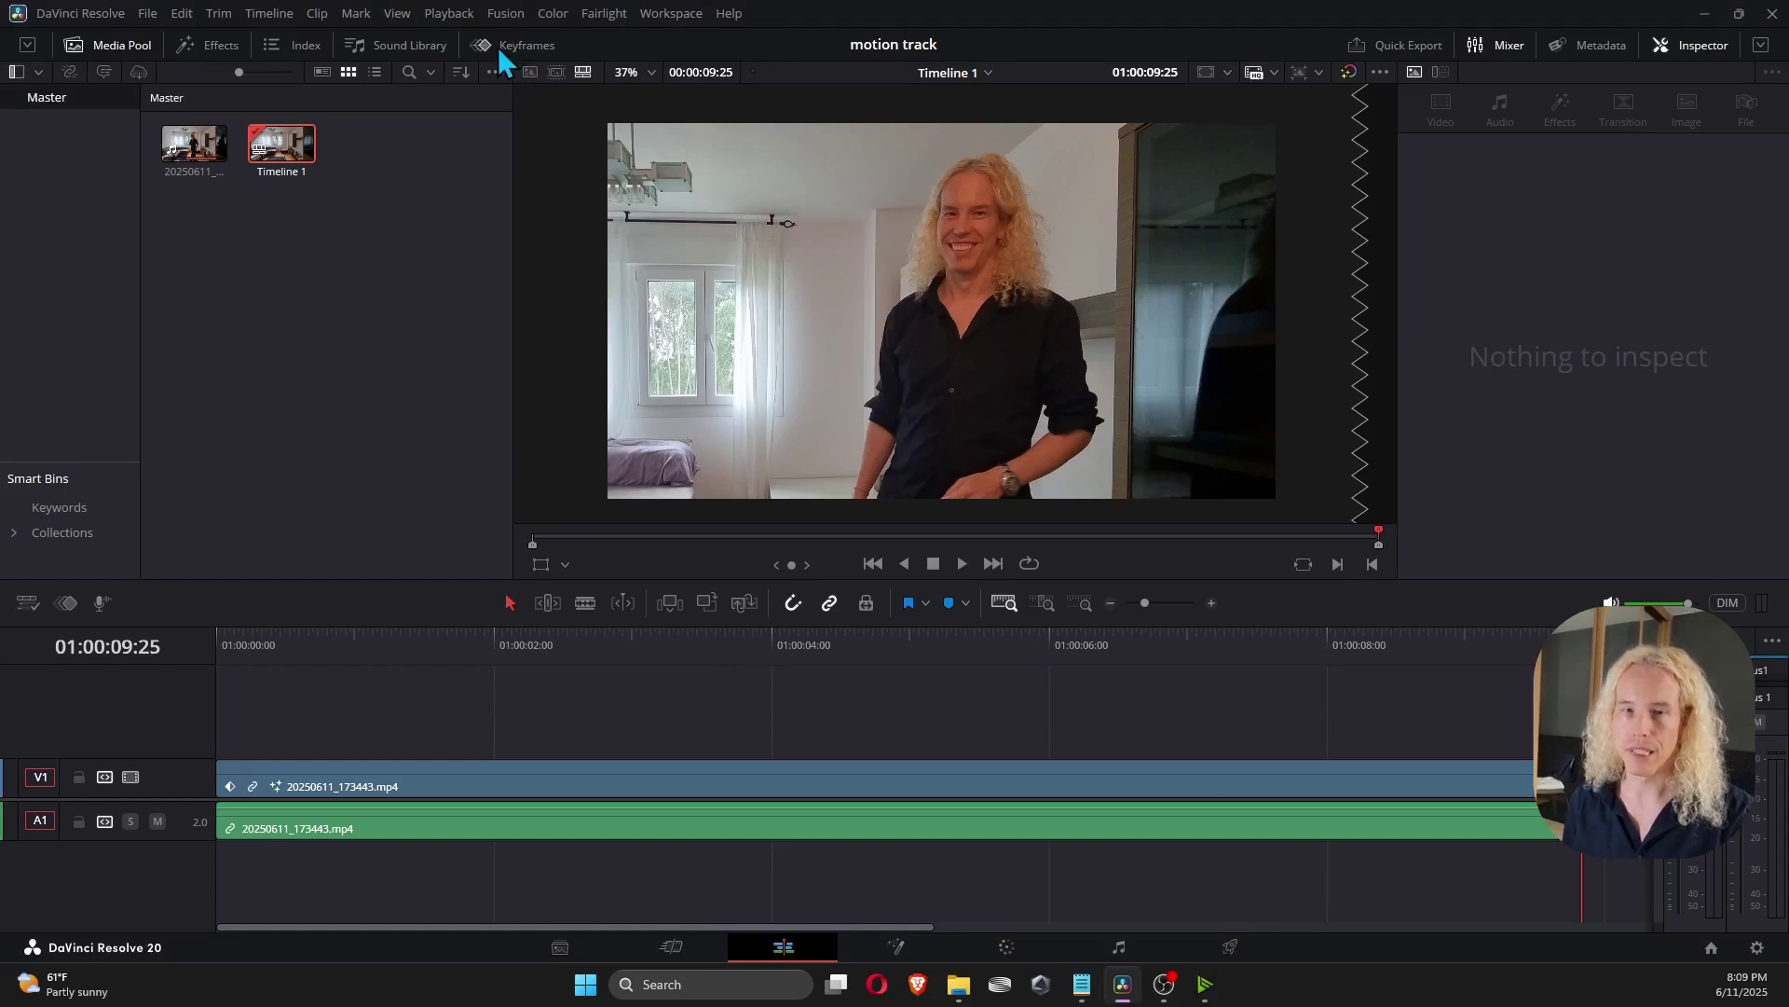
pyautogui.click(498, 47)
pyautogui.click(520, 785)
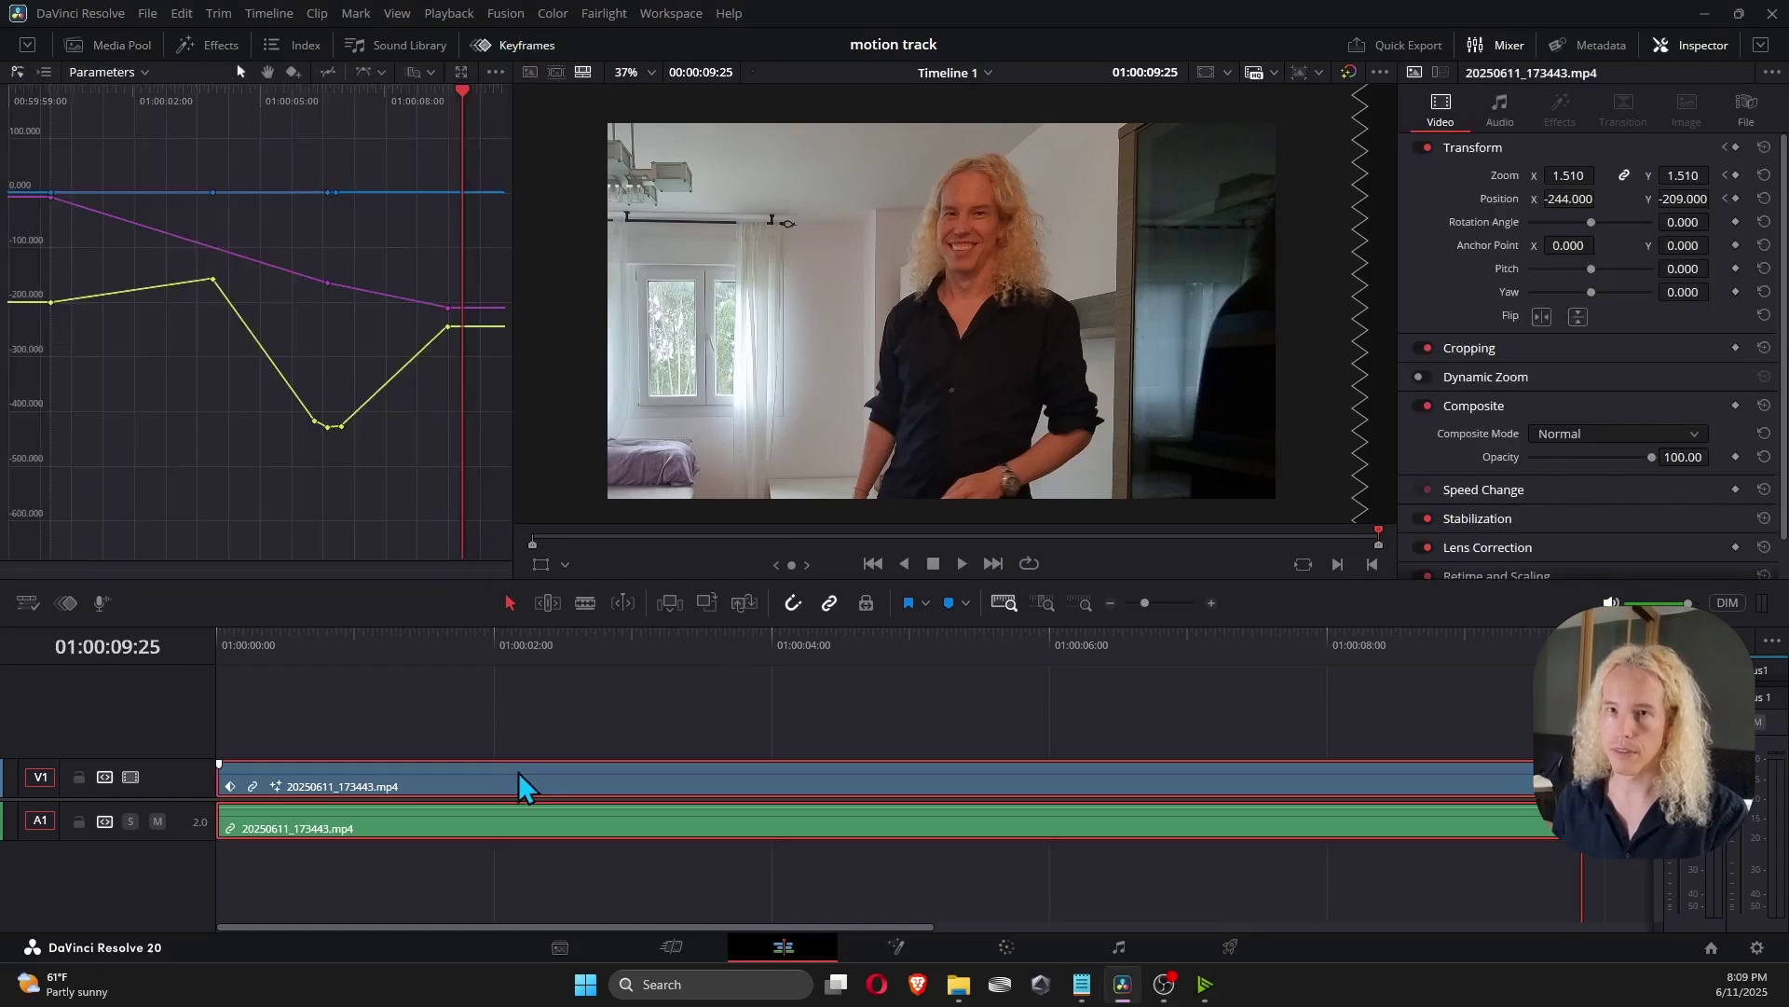
pyautogui.click(42, 73)
pyautogui.click(17, 74)
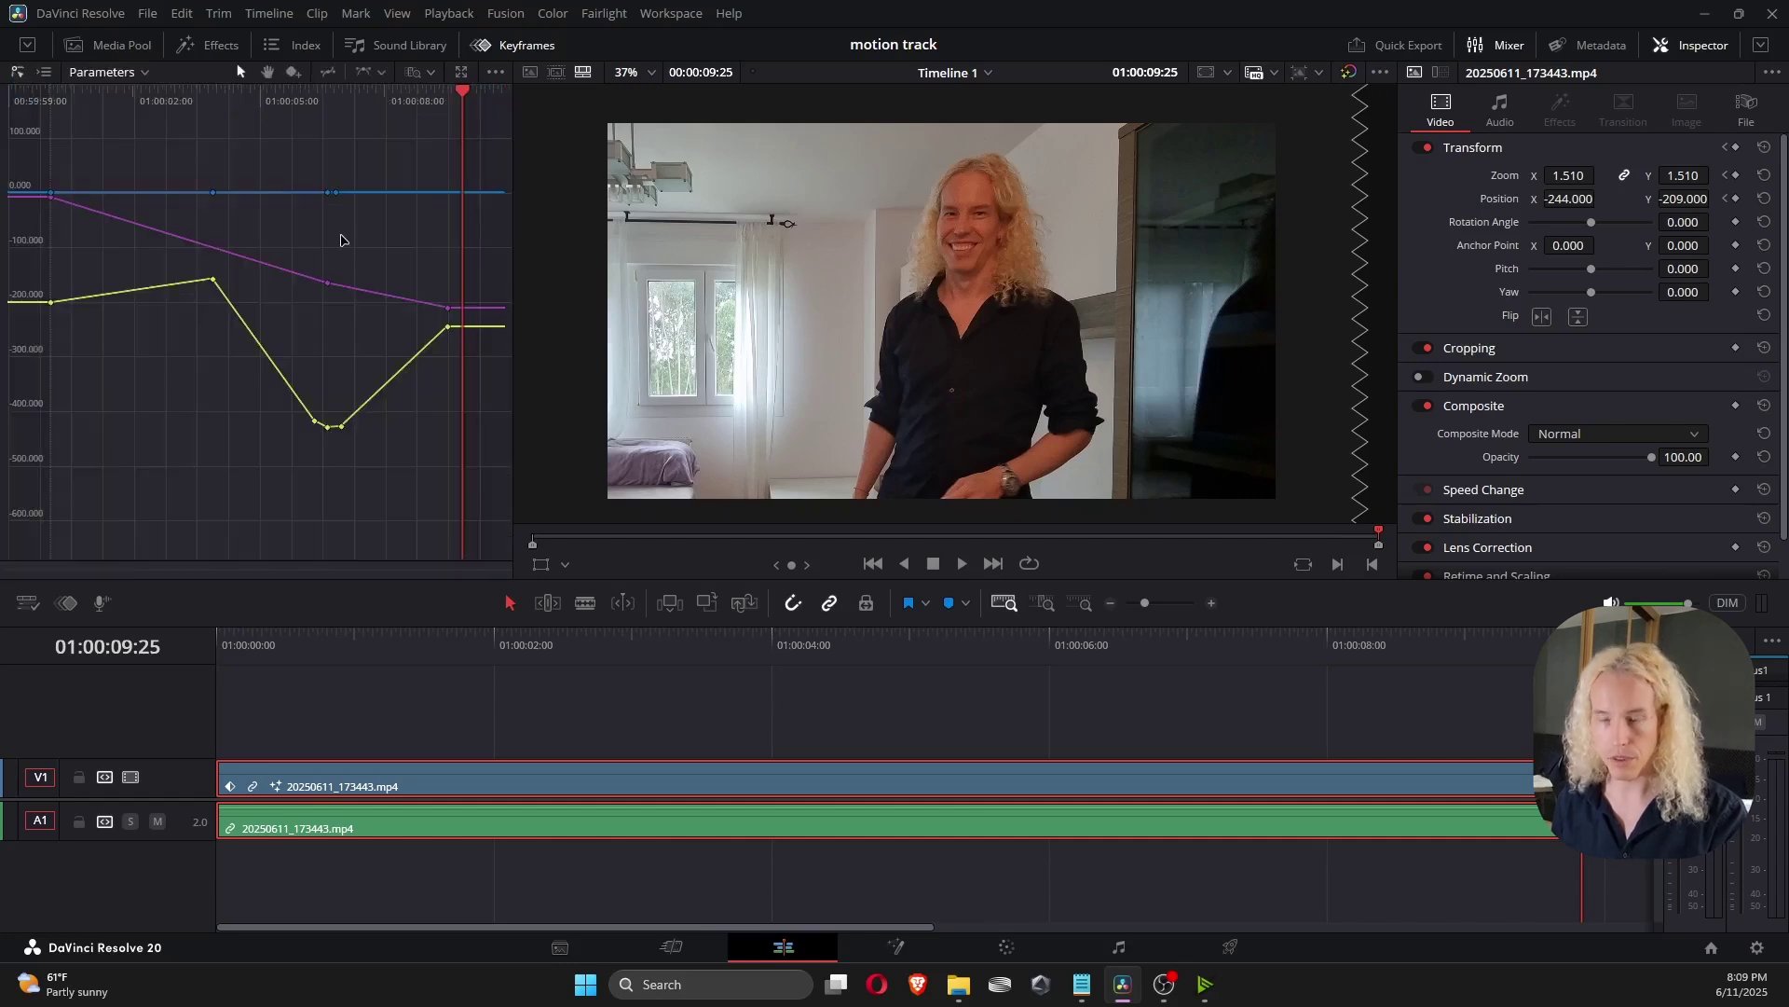
pyautogui.hotkey('ctrl', 'a')
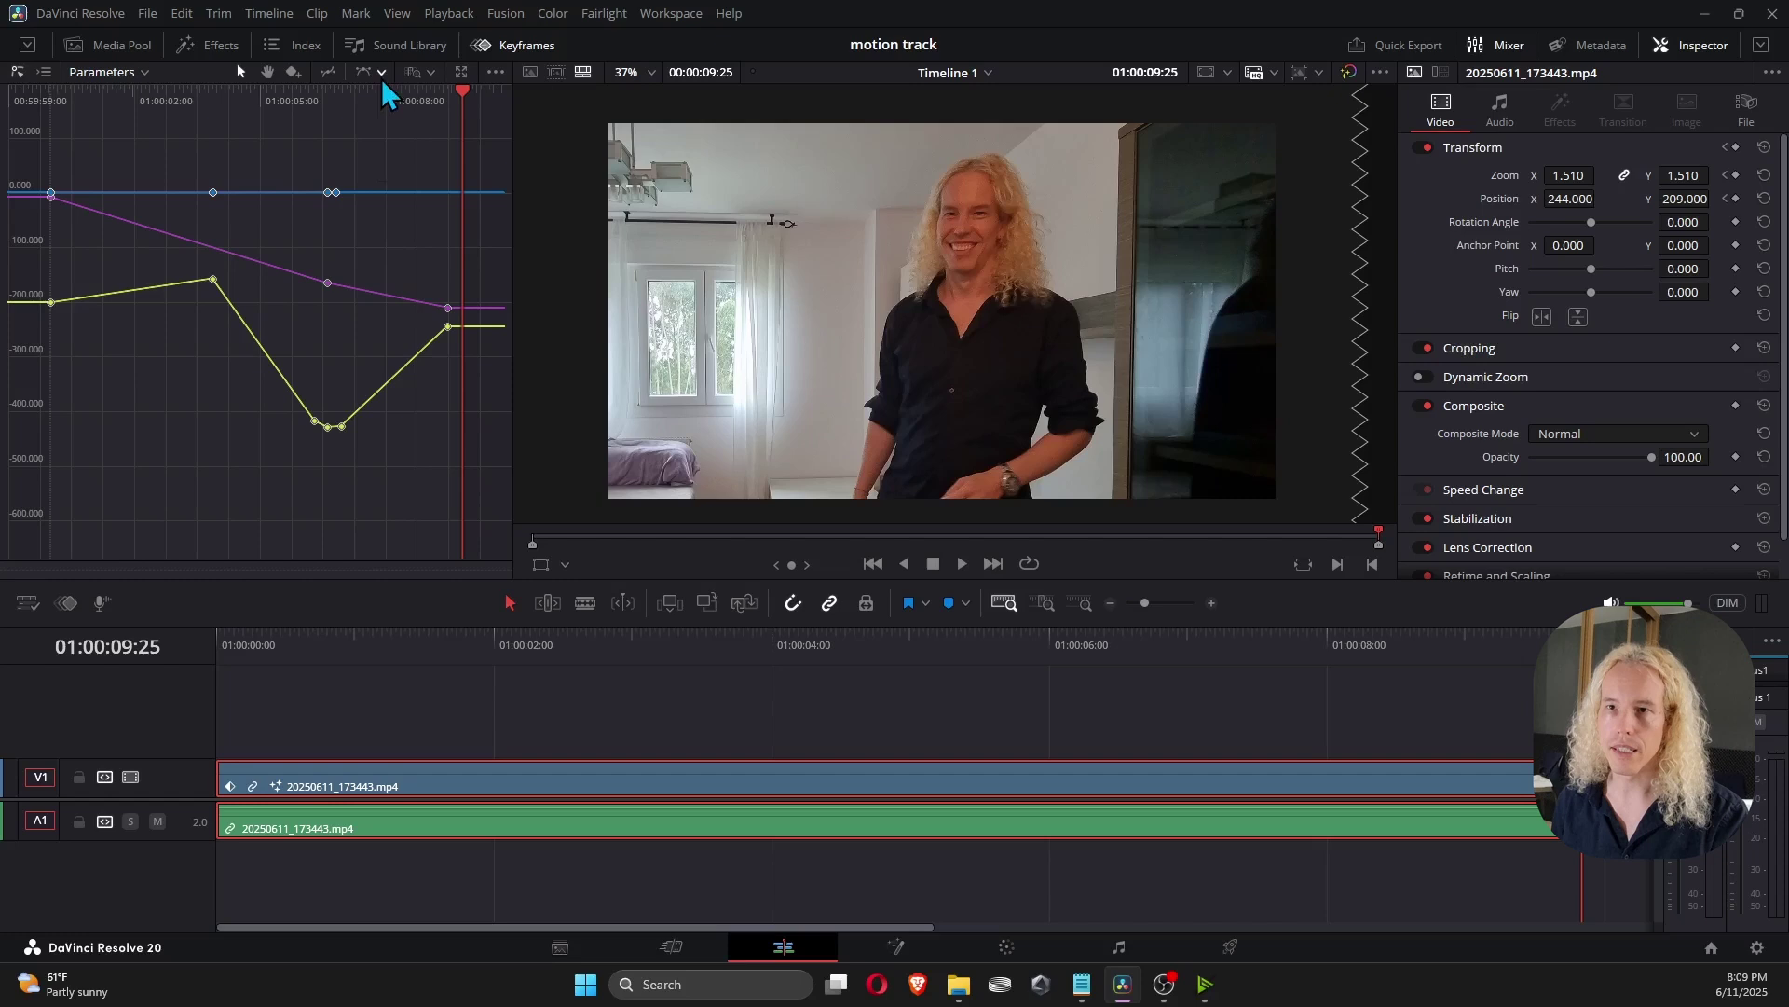
pyautogui.click(382, 73)
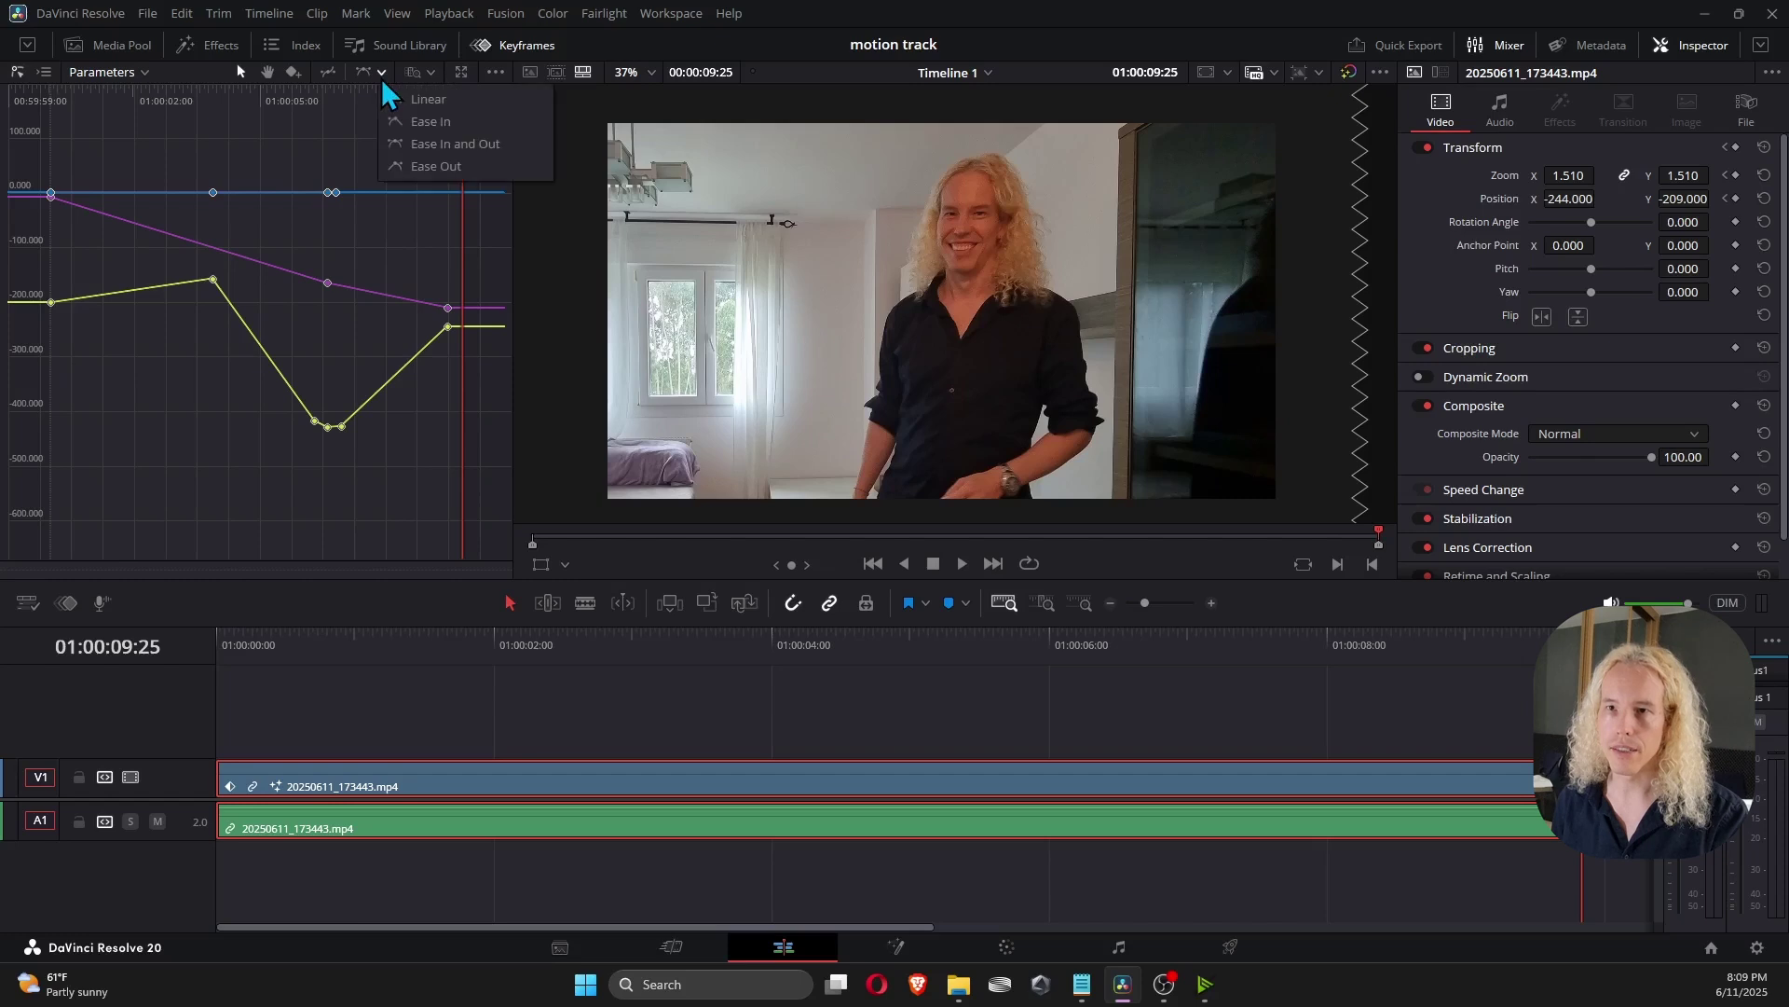
pyautogui.click(452, 145)
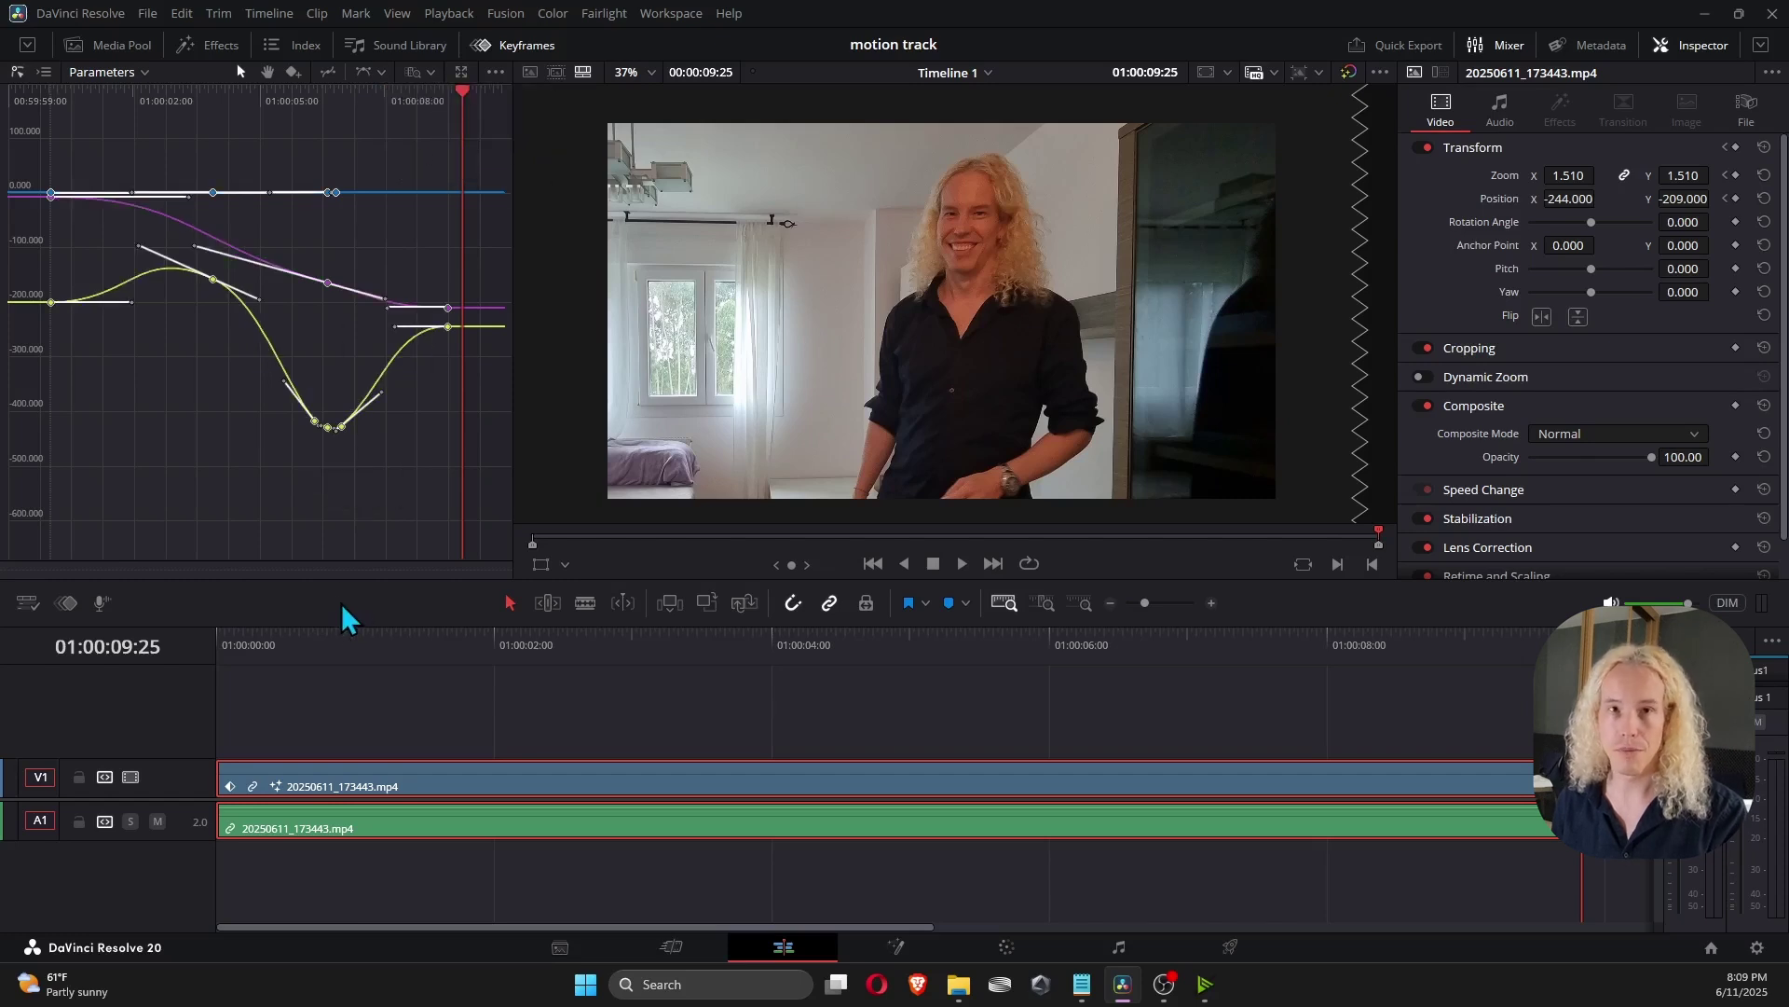
# Play the smoothed zoom animation from the first frame.
pyautogui.click(310, 645)
pyautogui.press('Home')
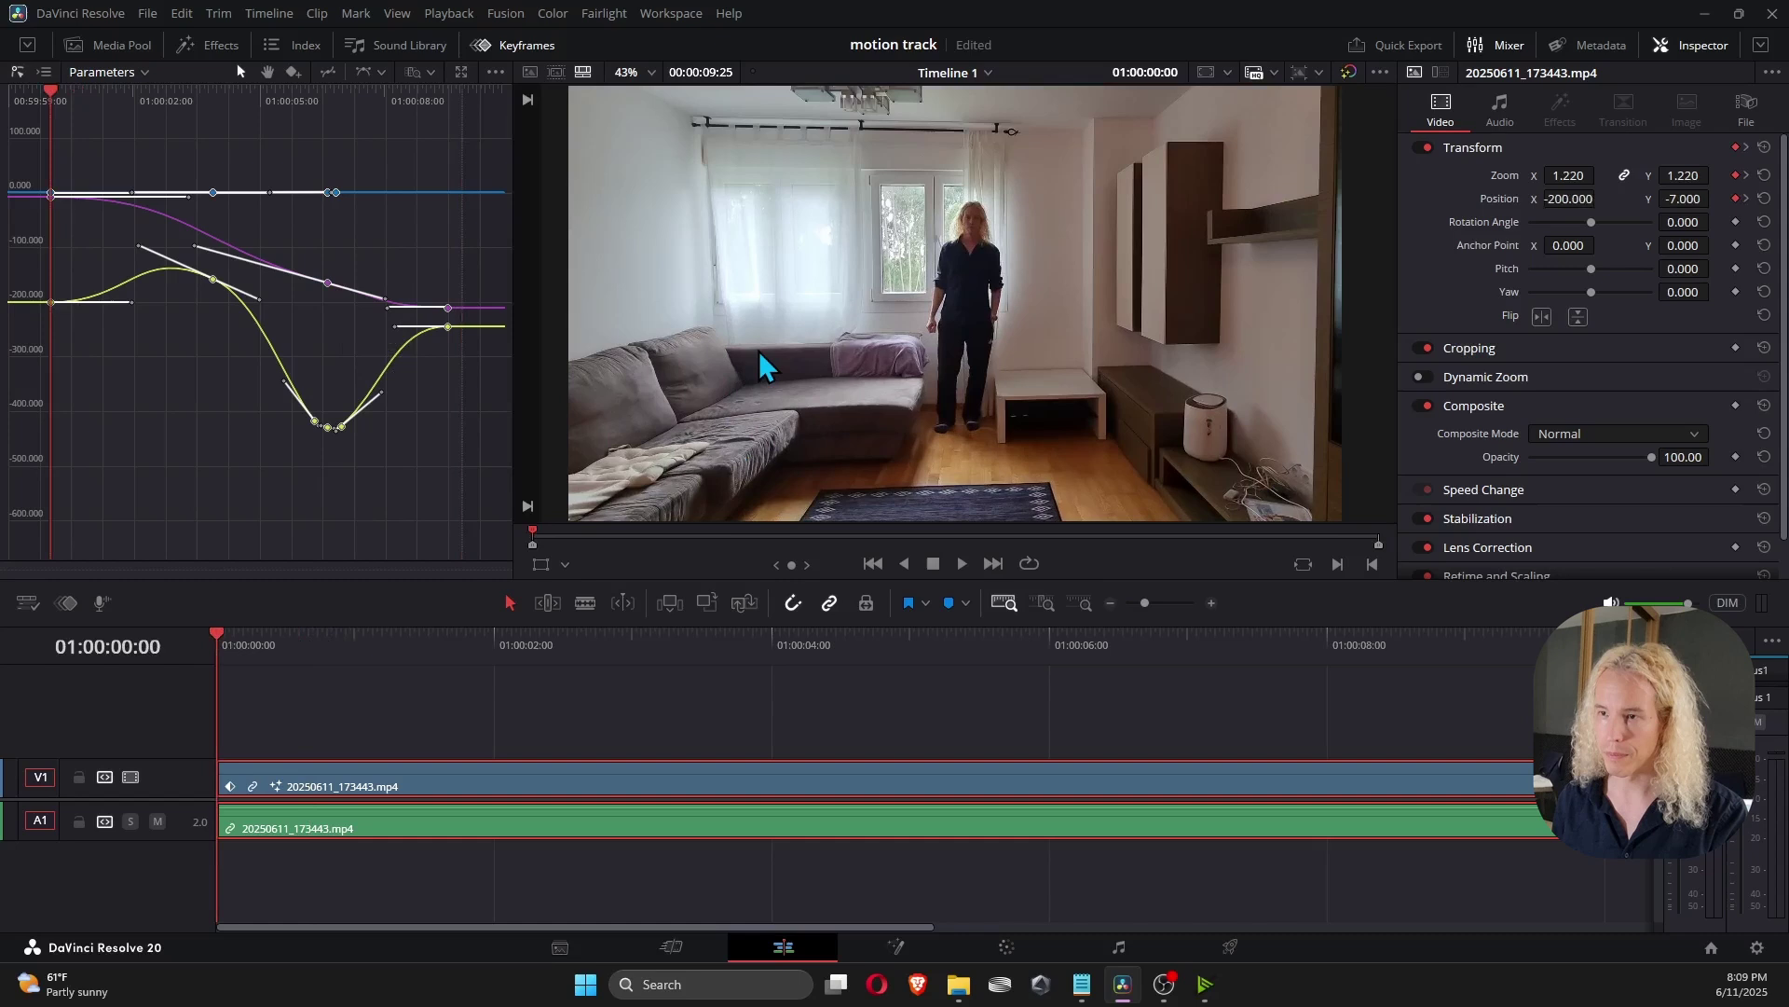
pyautogui.press('space')
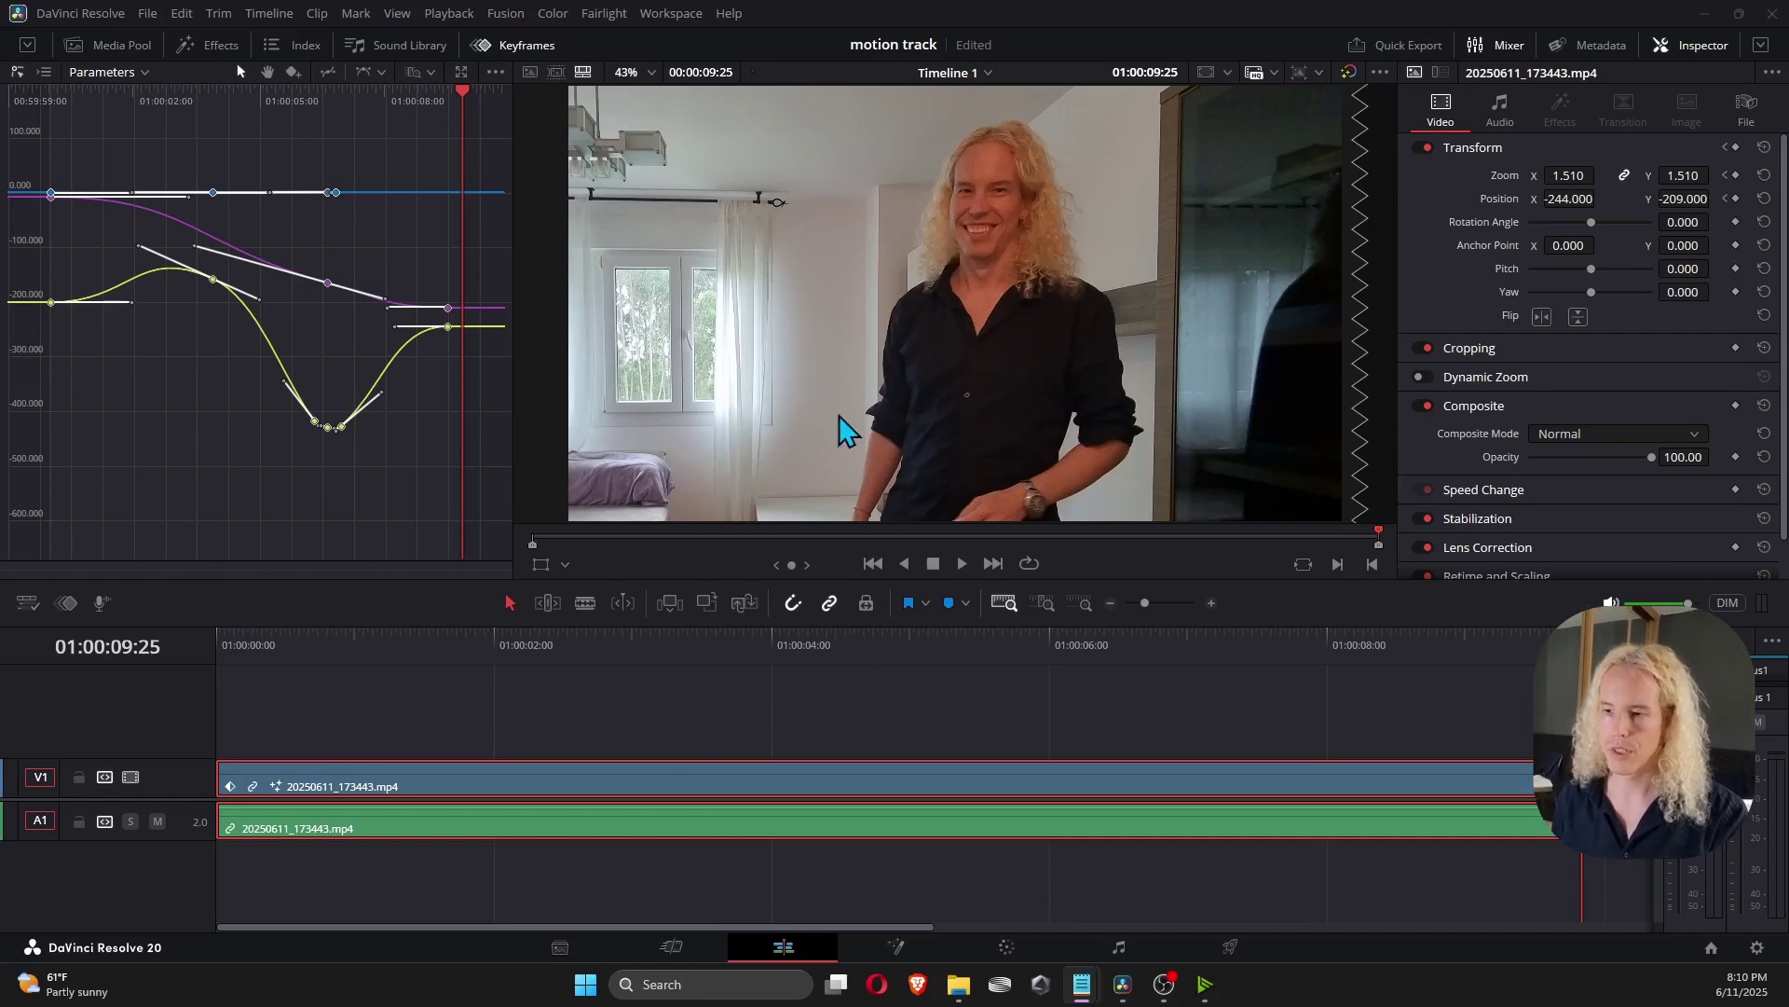
# On the Fusion page, set PlanarTracker1 to Track mode and create a Planar Transform.
pyautogui.click(894, 946)
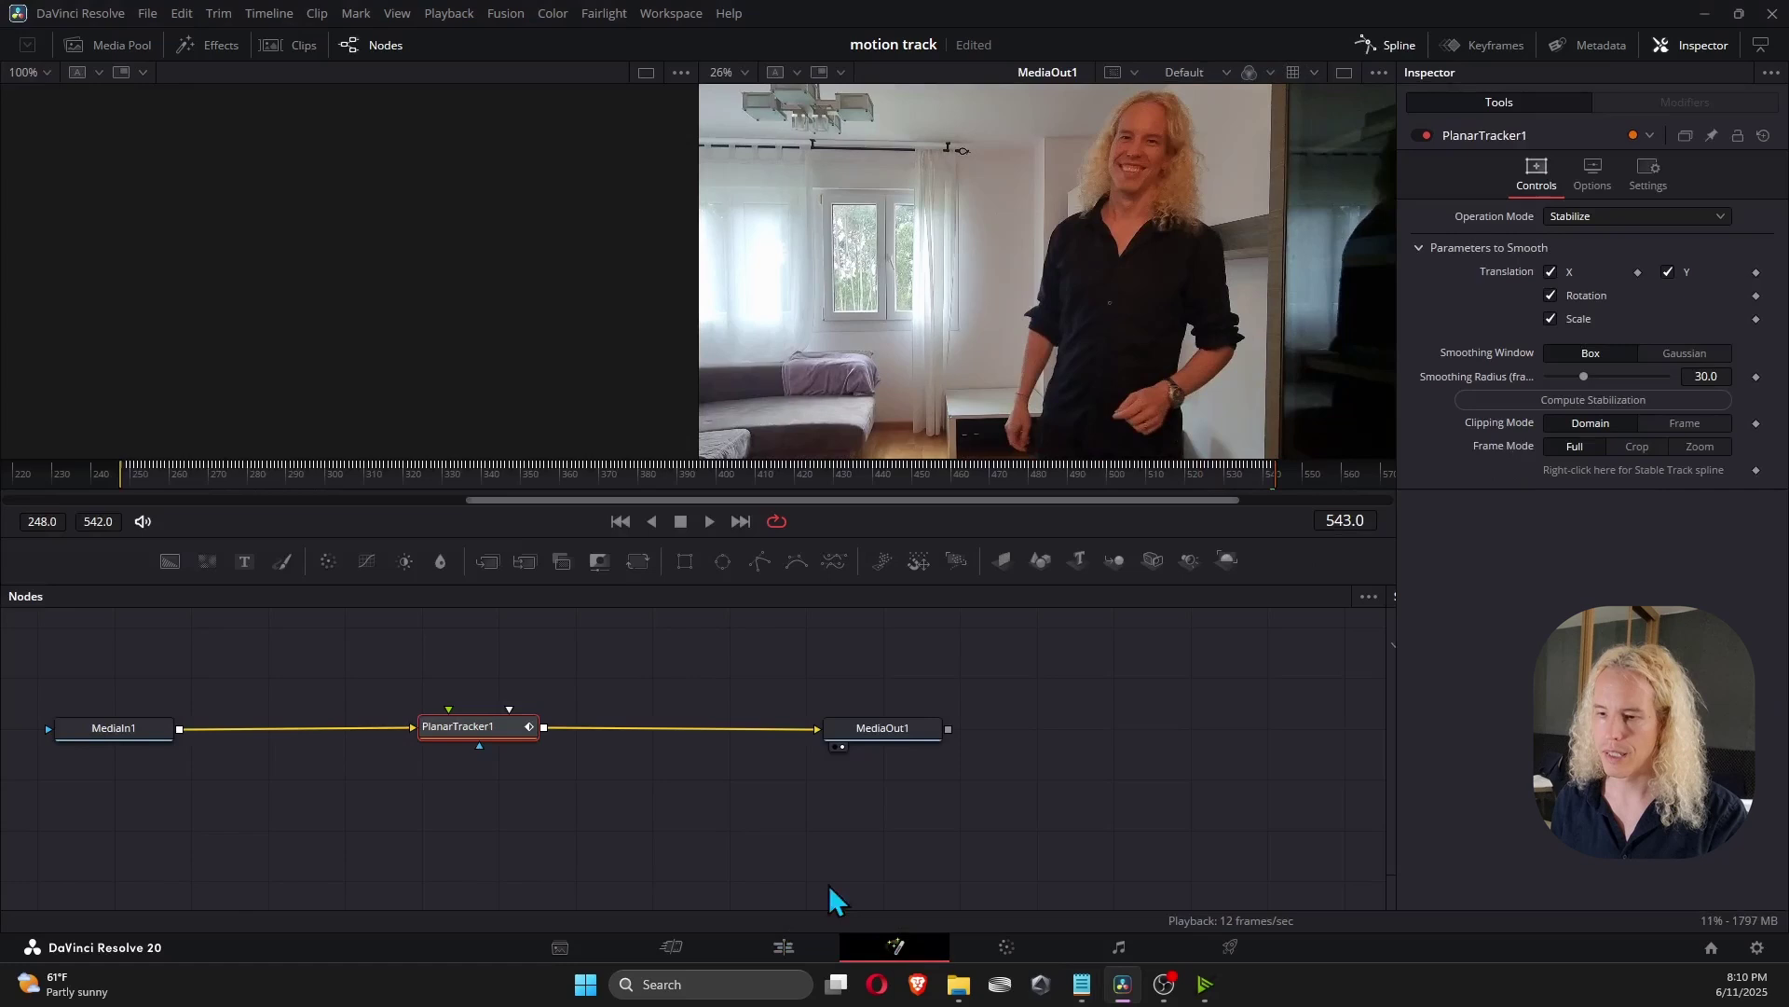
pyautogui.click(1651, 216)
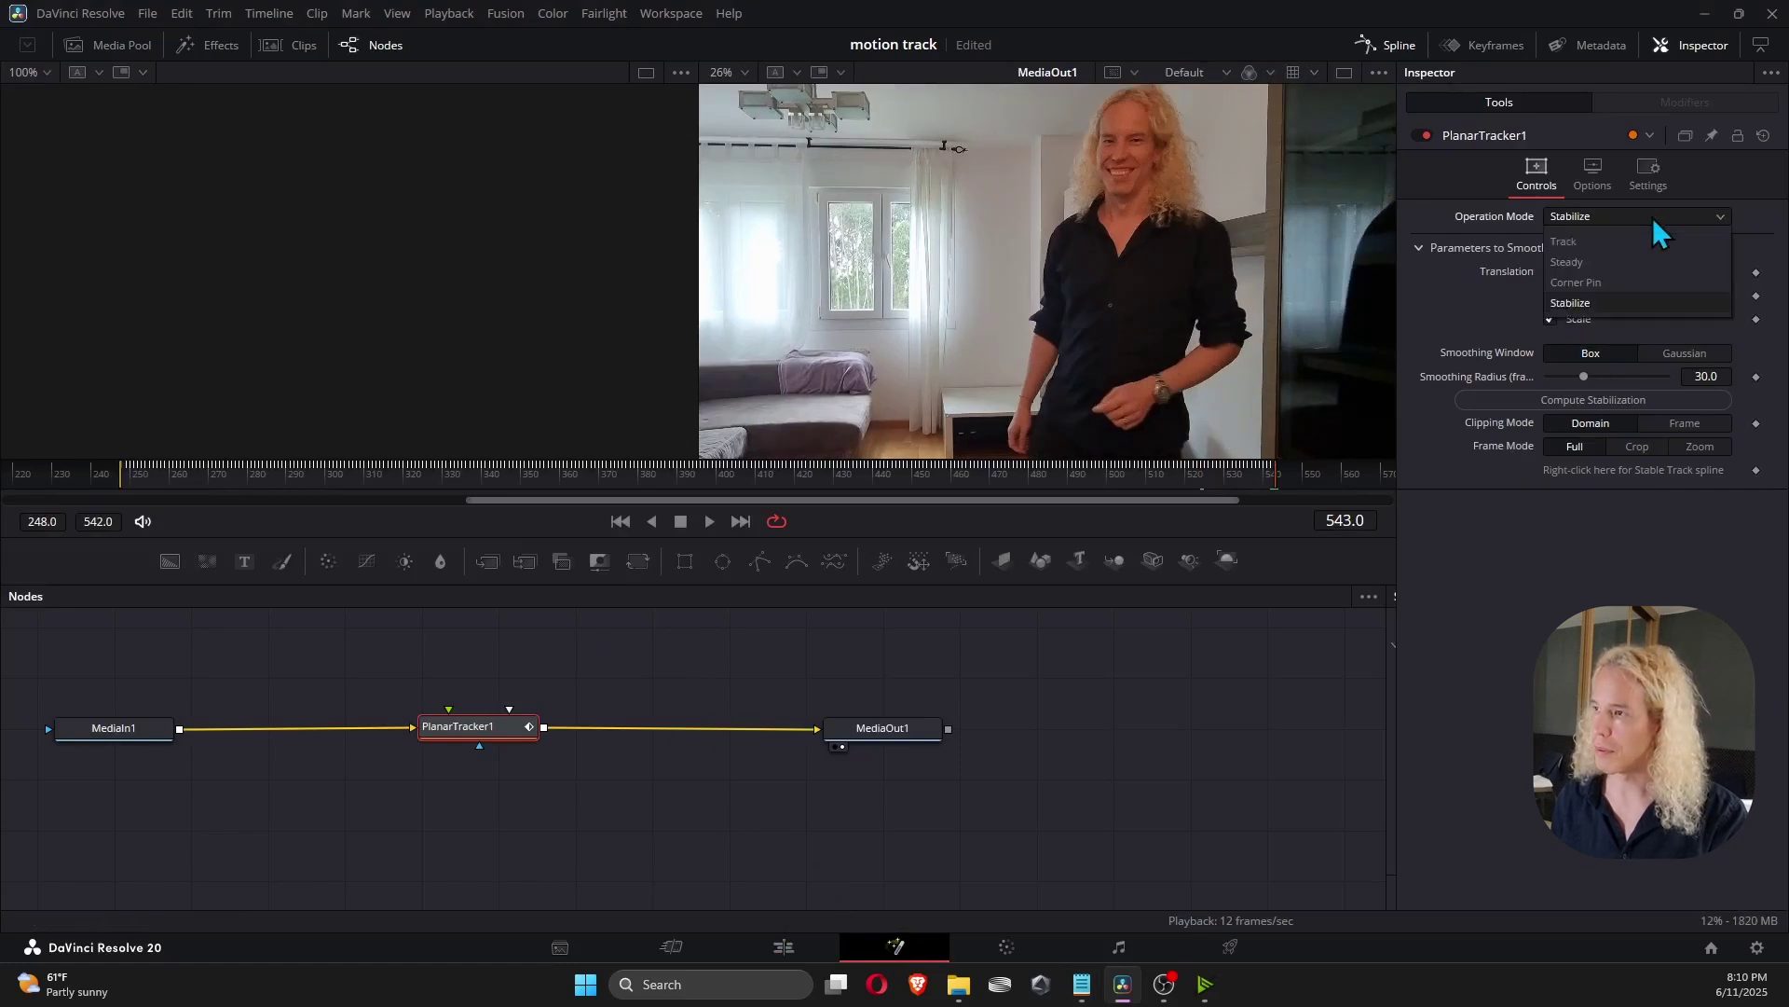
pyautogui.click(1622, 237)
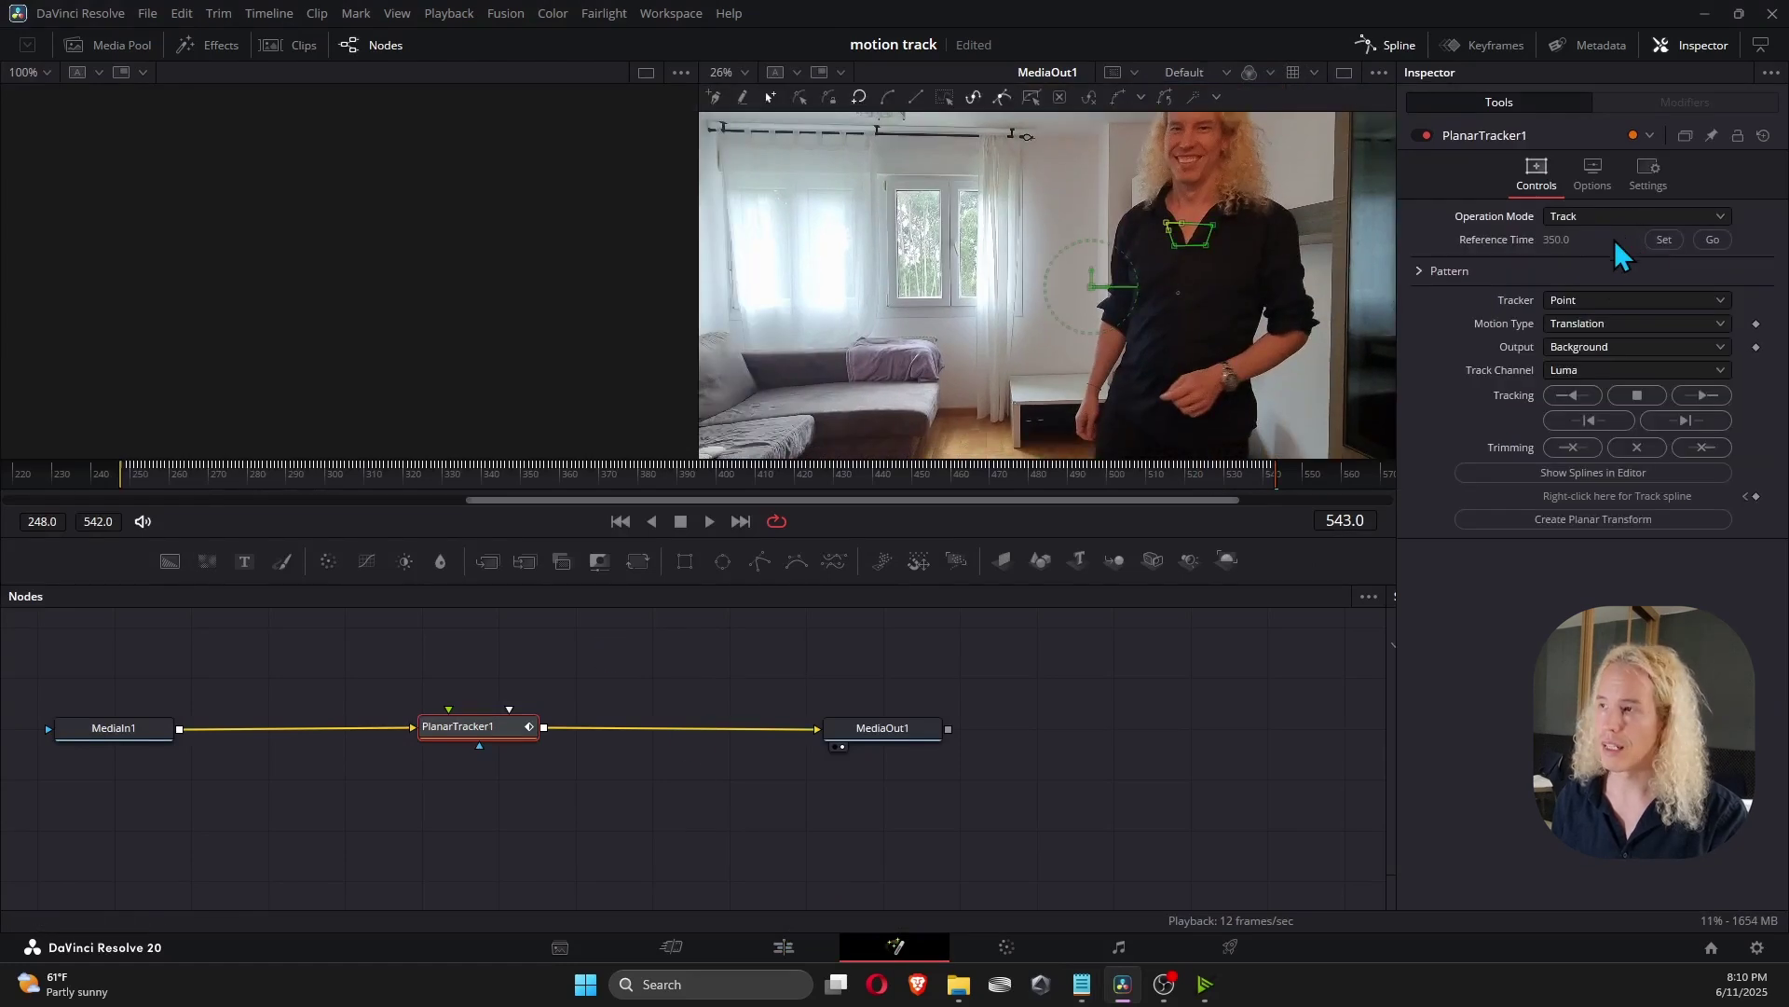
pyautogui.click(1590, 518)
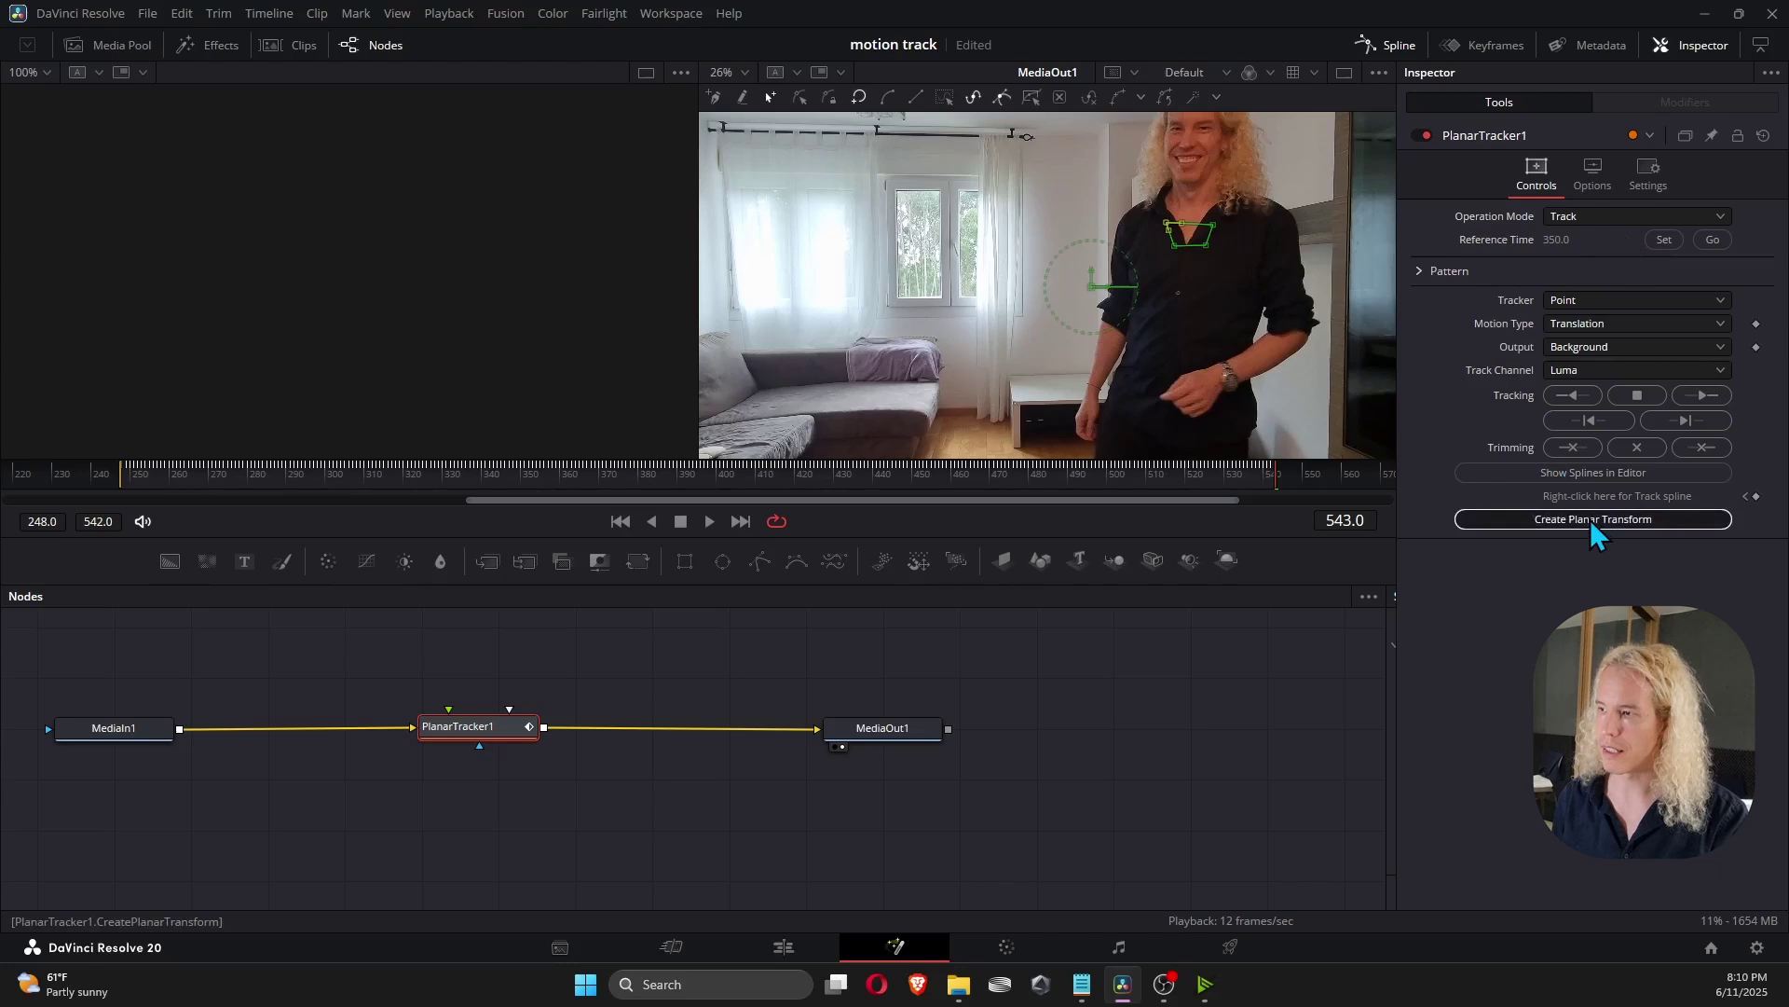
# Place PlanarTransform1 above the chain, moving MediaOut1 right and PlanarTracker1 left.
pyautogui.click(167, 680)
pyautogui.moveTo(125, 688); pyautogui.dragTo(688, 656)
pyautogui.moveTo(839, 733); pyautogui.dragTo(969, 727)
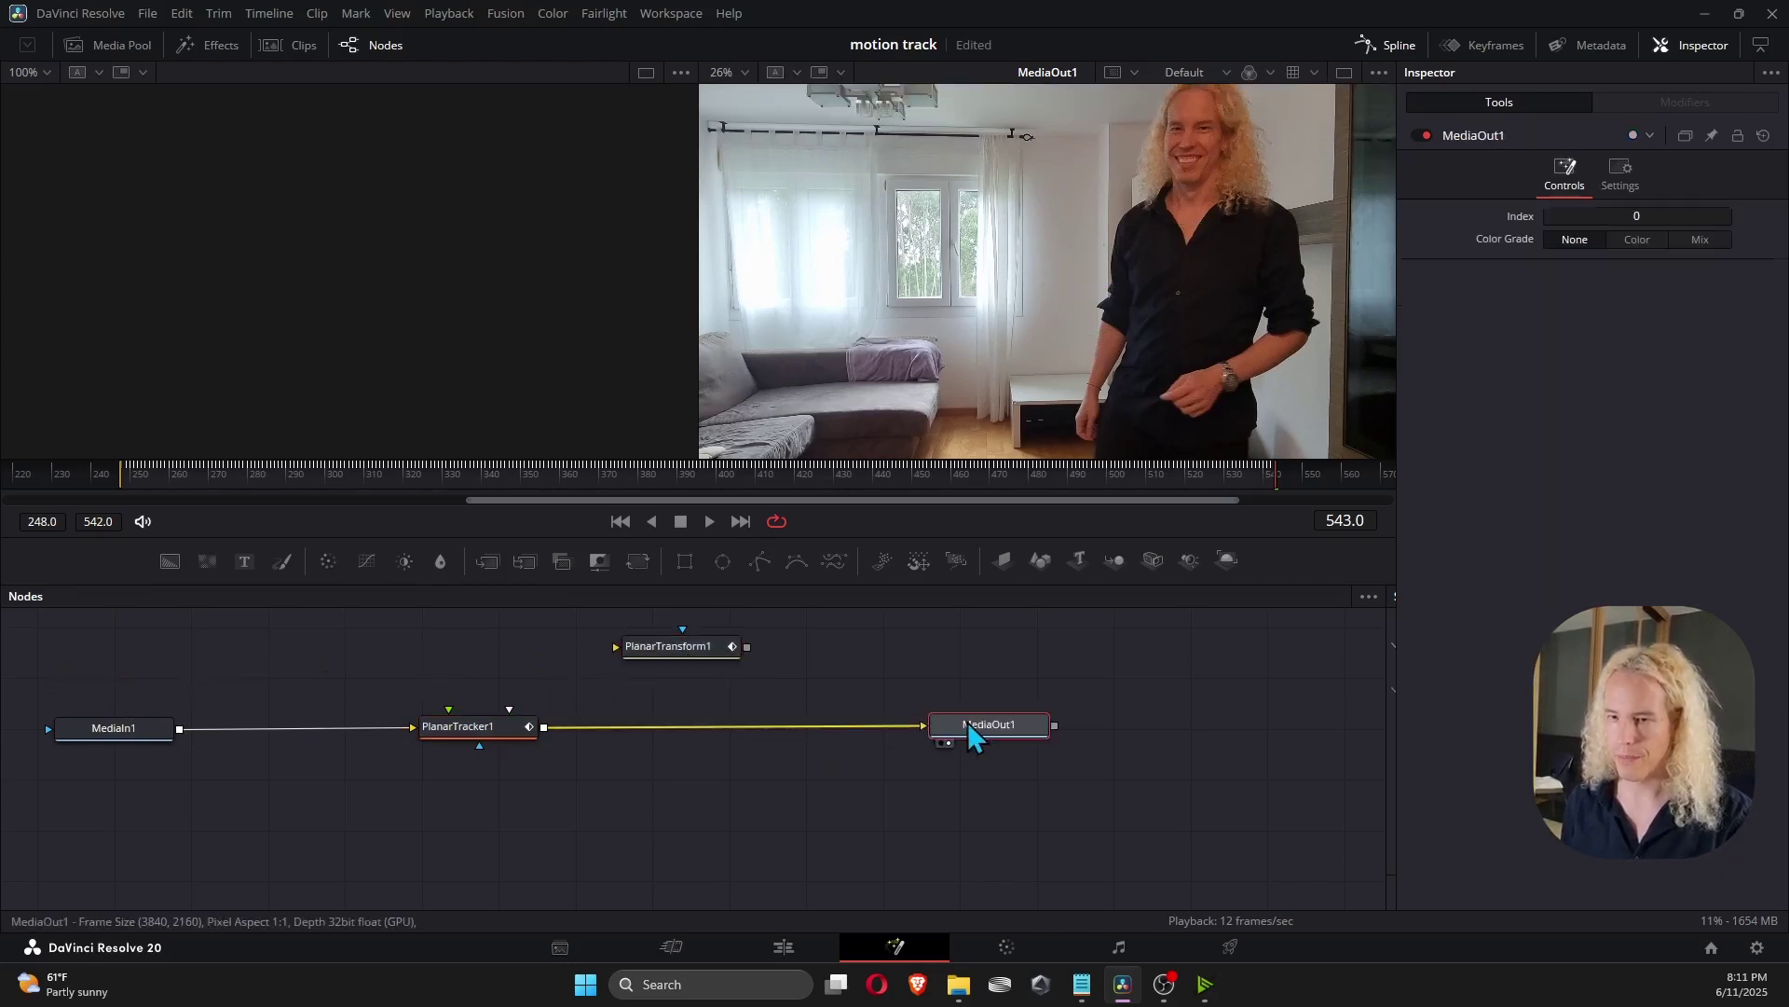
pyautogui.moveTo(436, 746); pyautogui.dragTo(321, 747)
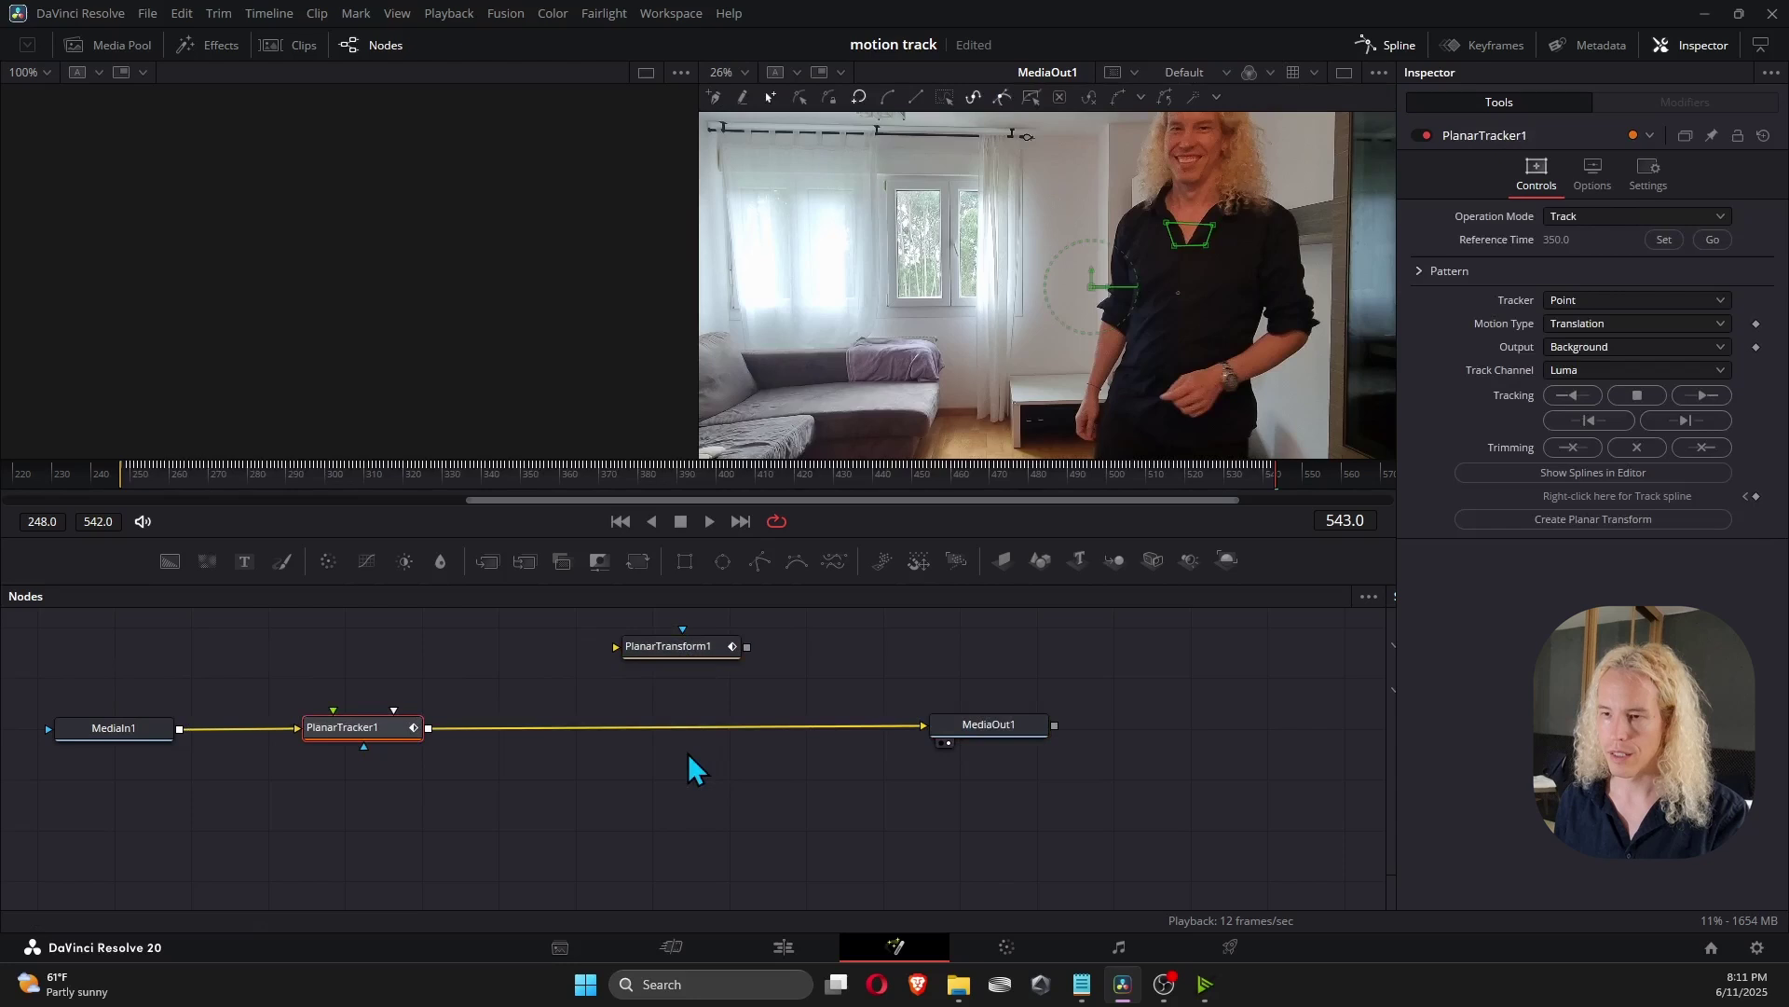
# Add a Merge node and wire PlanarTracker1 and PlanarTransform1 outputs into Merge1.
pyautogui.hotkey('shift', 'space')
pyautogui.write('planar')
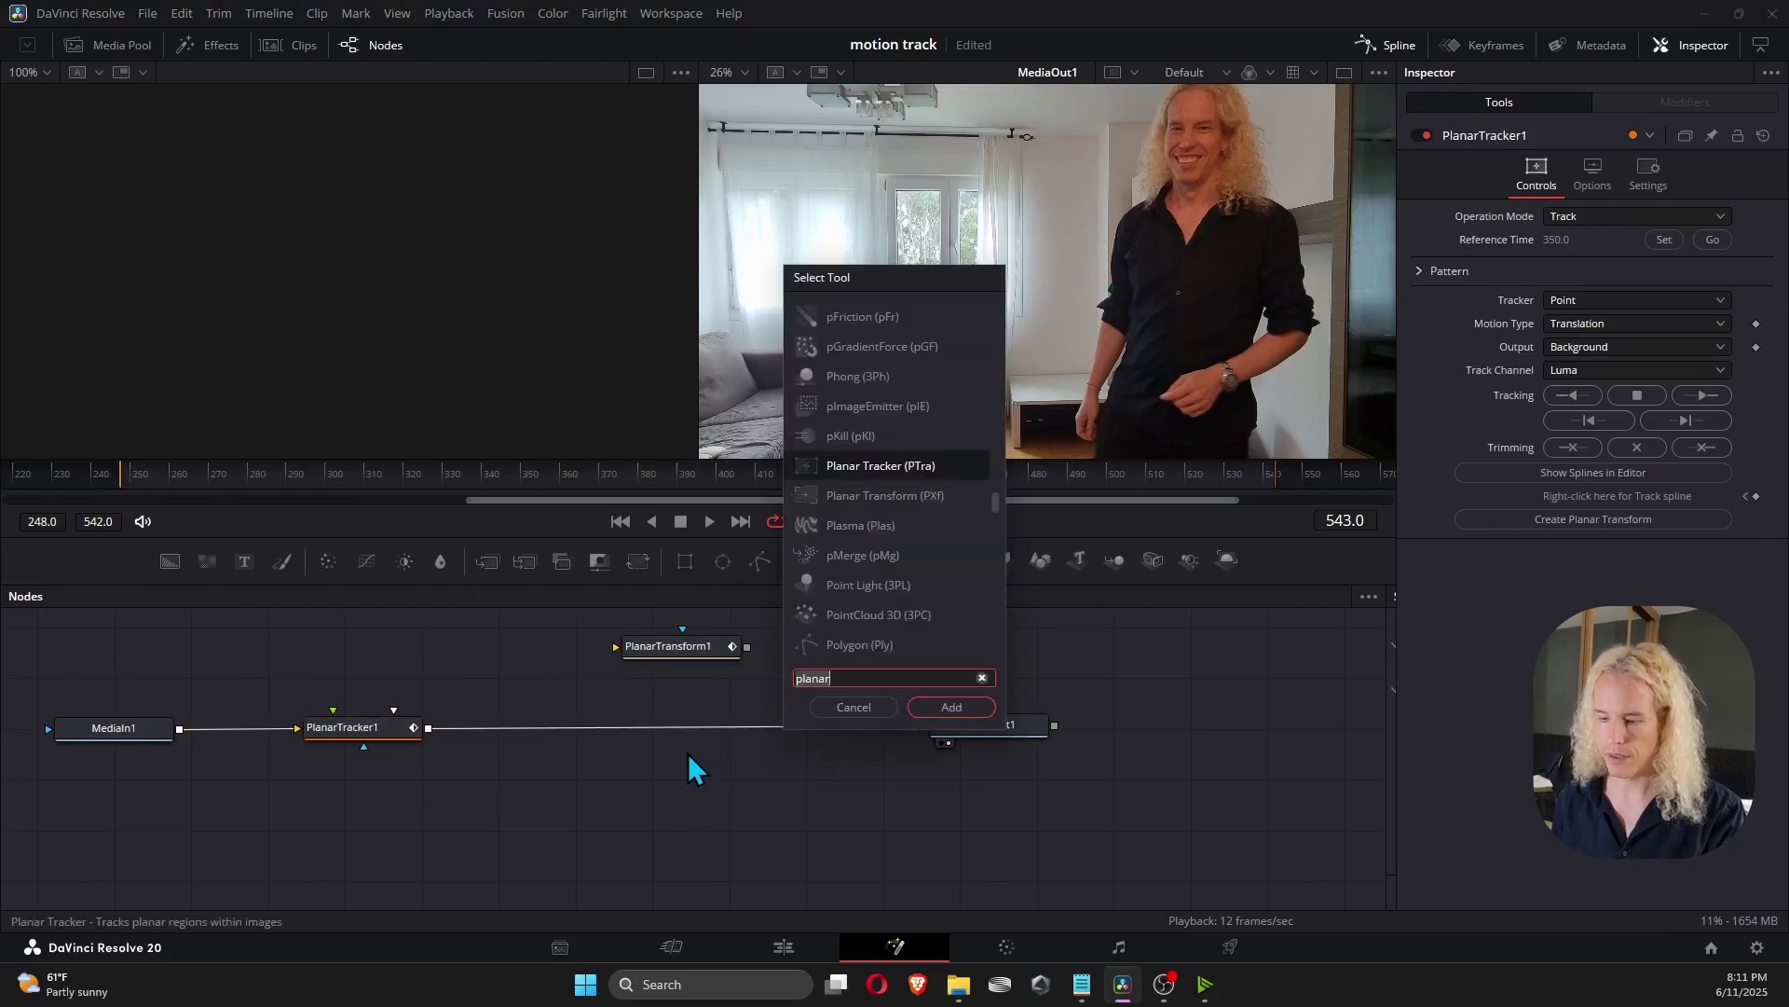
pyautogui.write('merge')
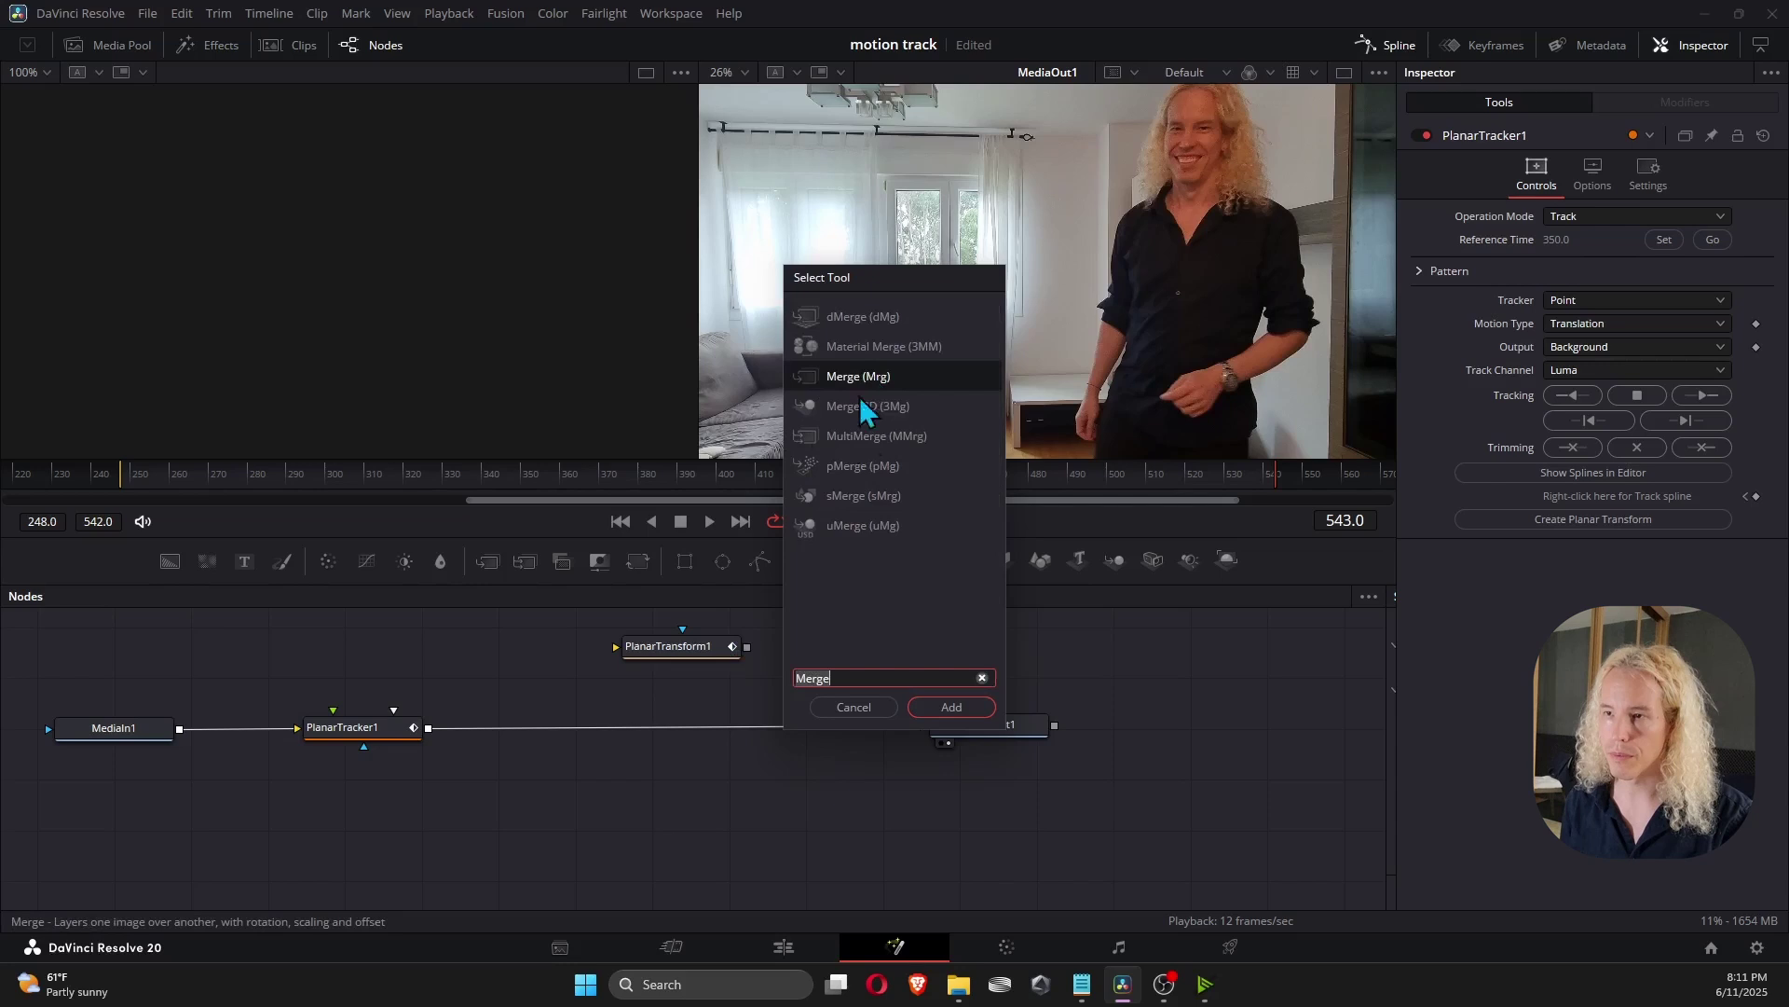
pyautogui.click(952, 706)
pyautogui.moveTo(895, 743); pyautogui.dragTo(712, 746)
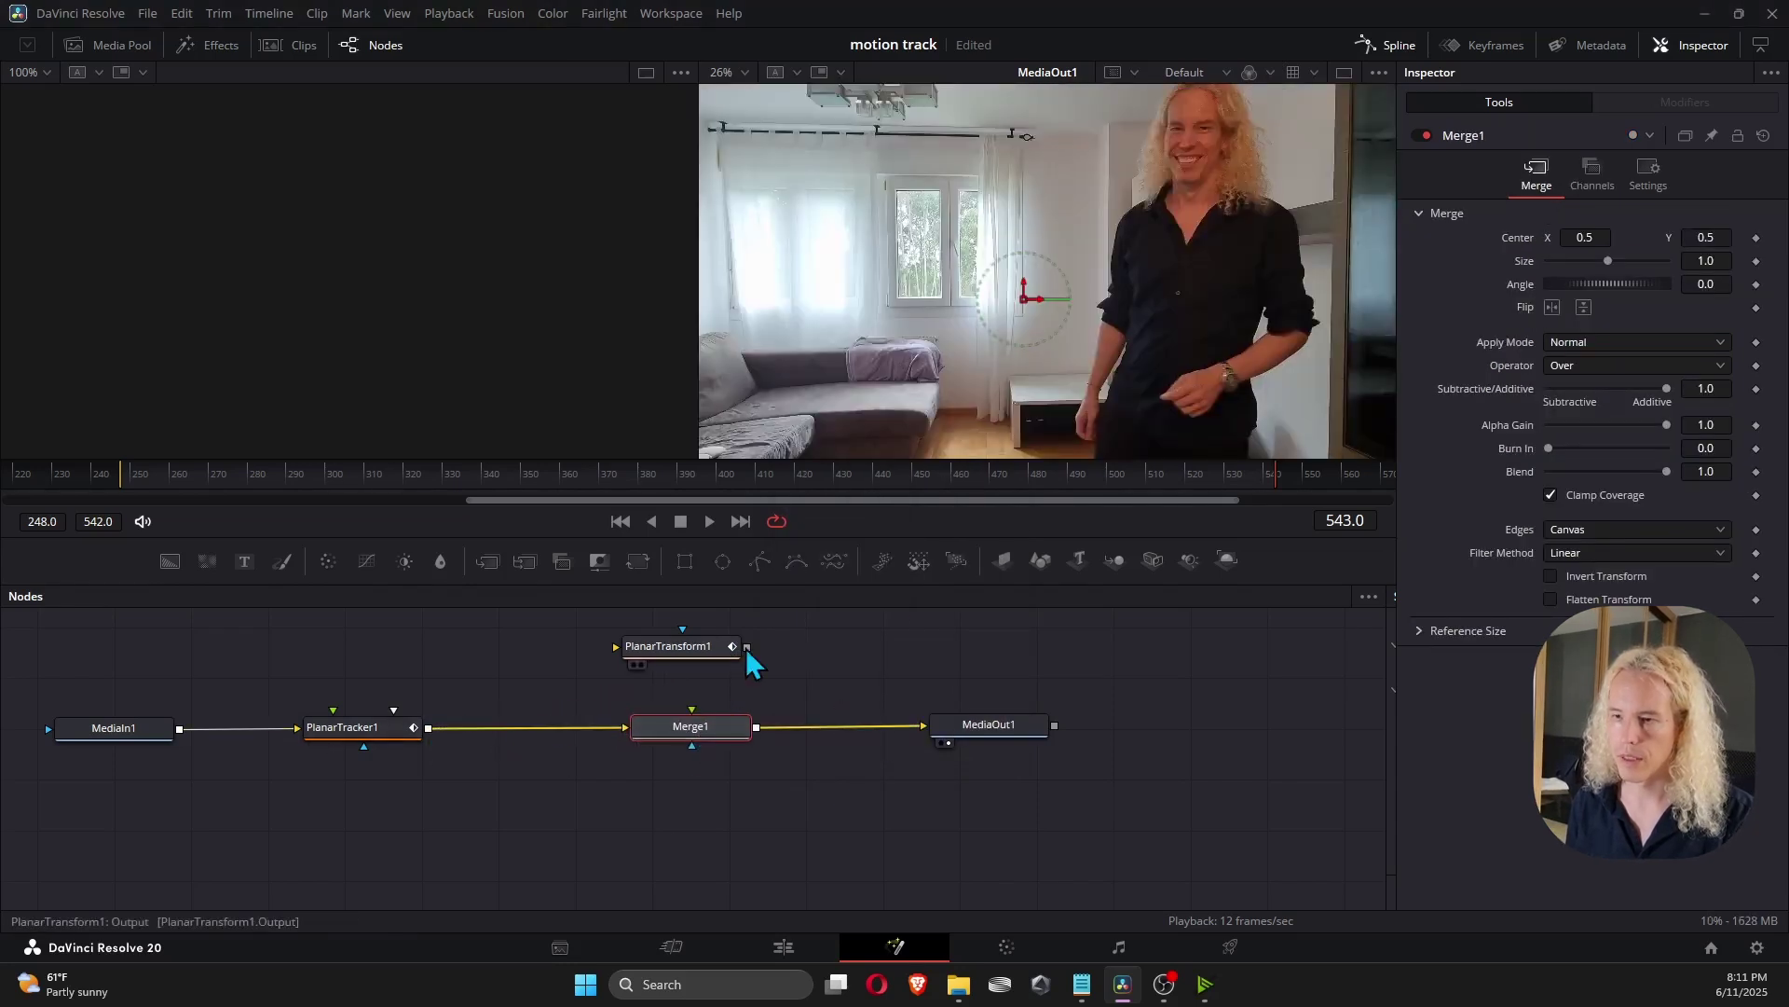
pyautogui.moveTo(748, 647); pyautogui.dragTo(693, 716)
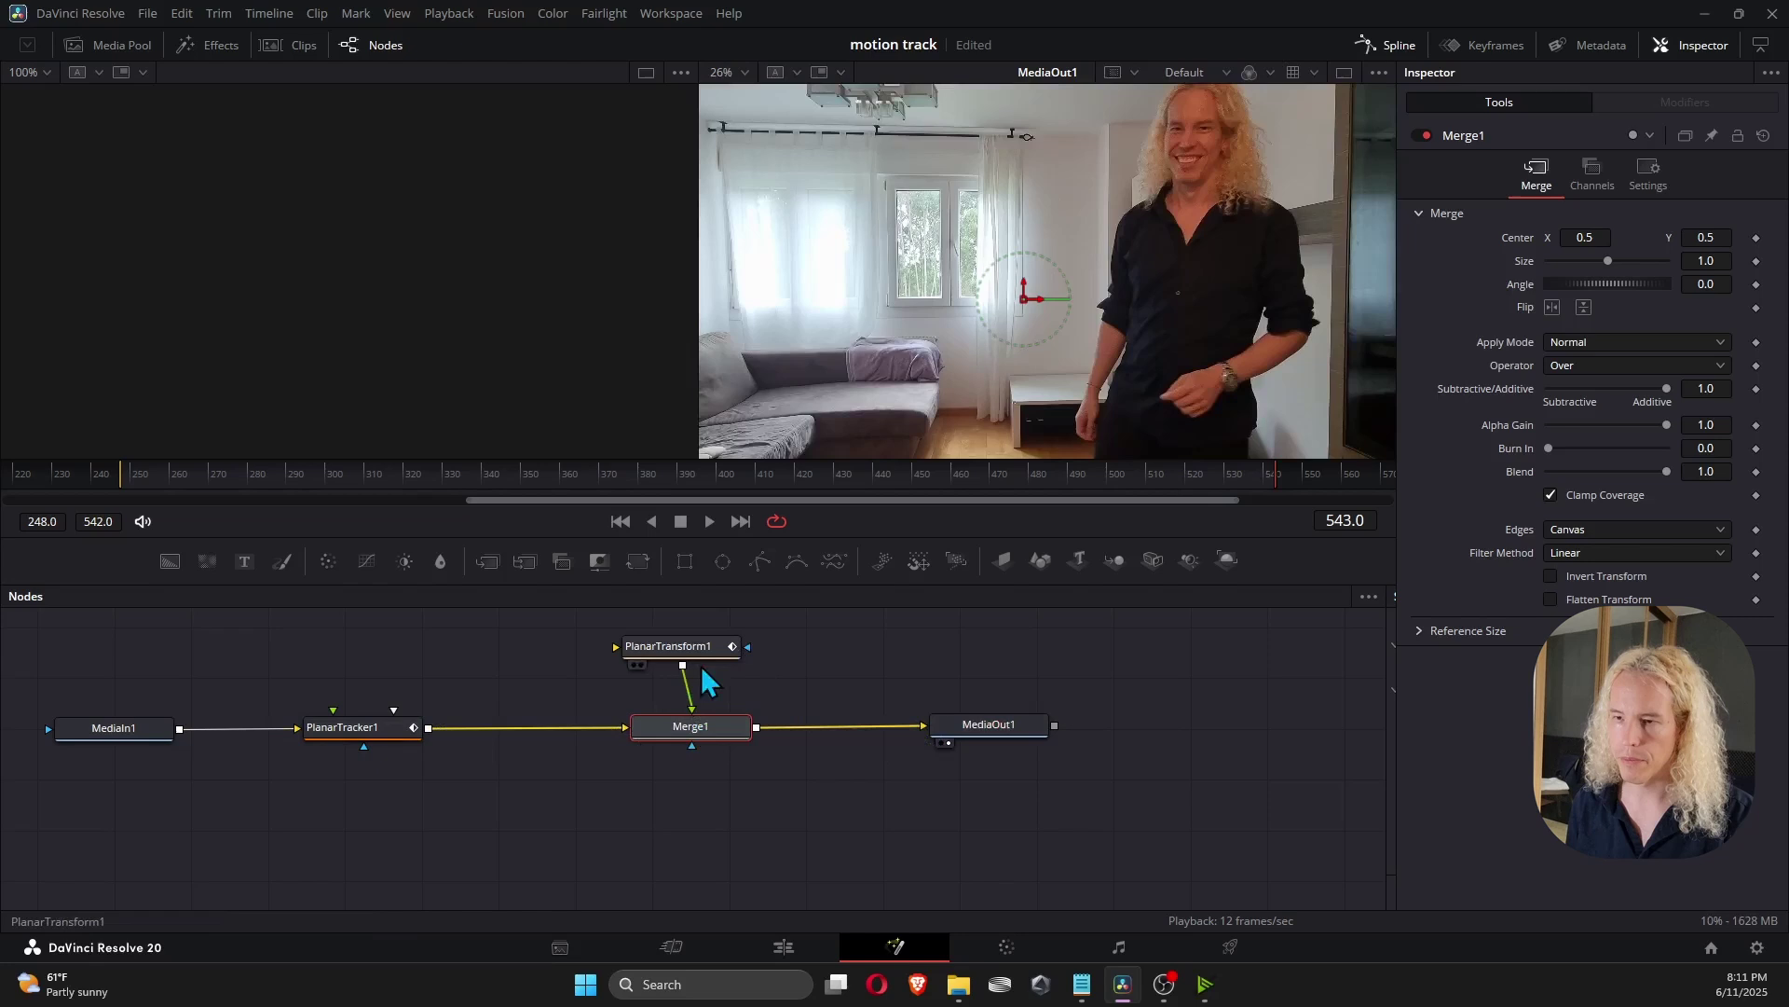
pyautogui.scroll(-2, 777, 658)
pyautogui.scroll(2, 778, 658)
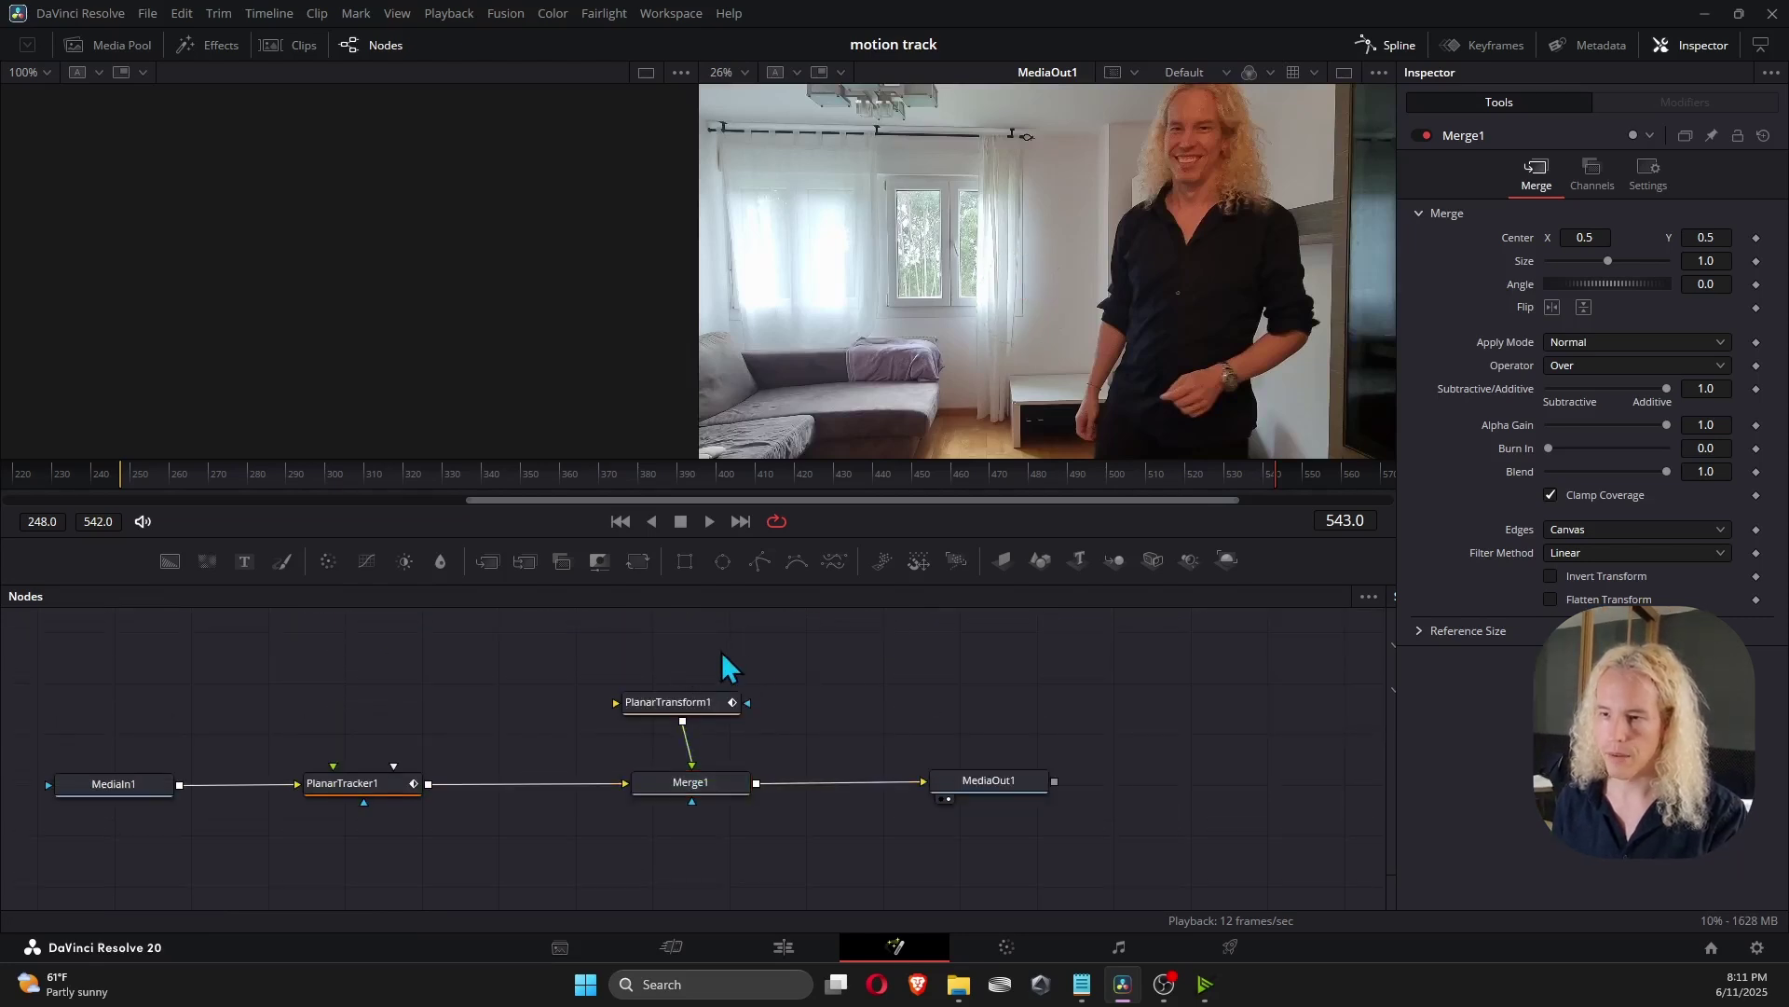
# Add a Text+ node to the node graph.
pyautogui.scroll(2, 756, 649)
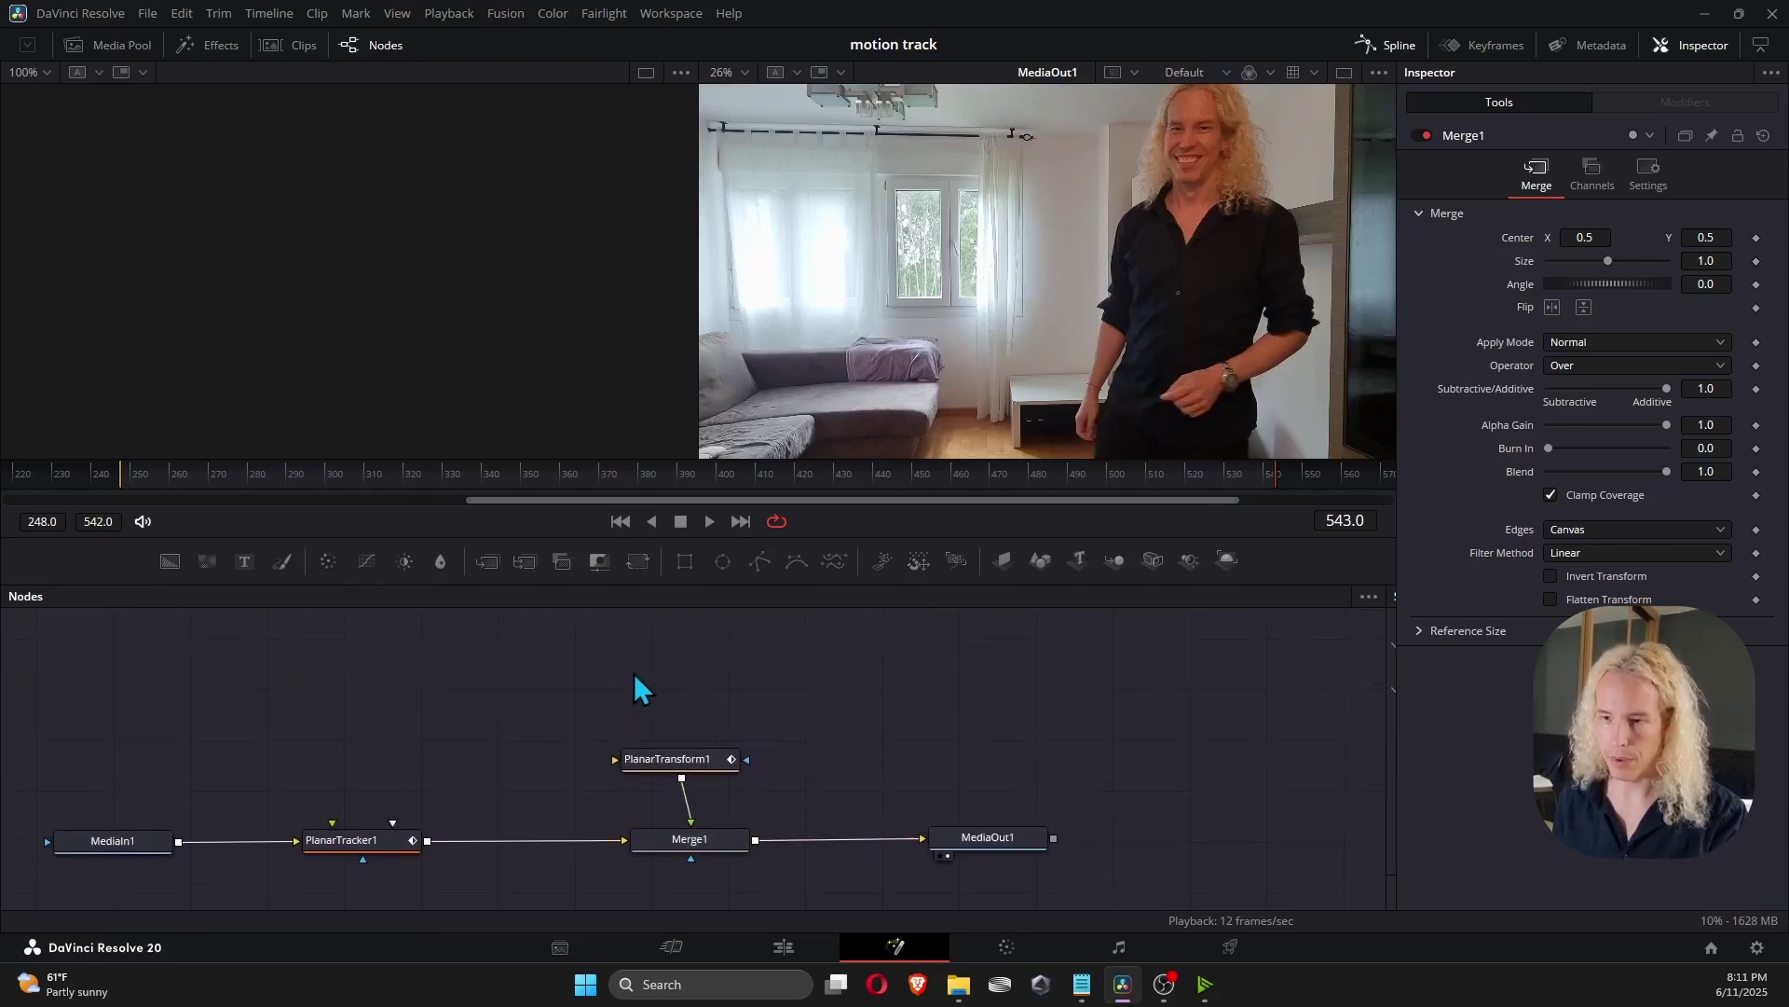
pyautogui.hotkey('shift', 'space')
pyautogui.write('Merge')
pyautogui.write('text')
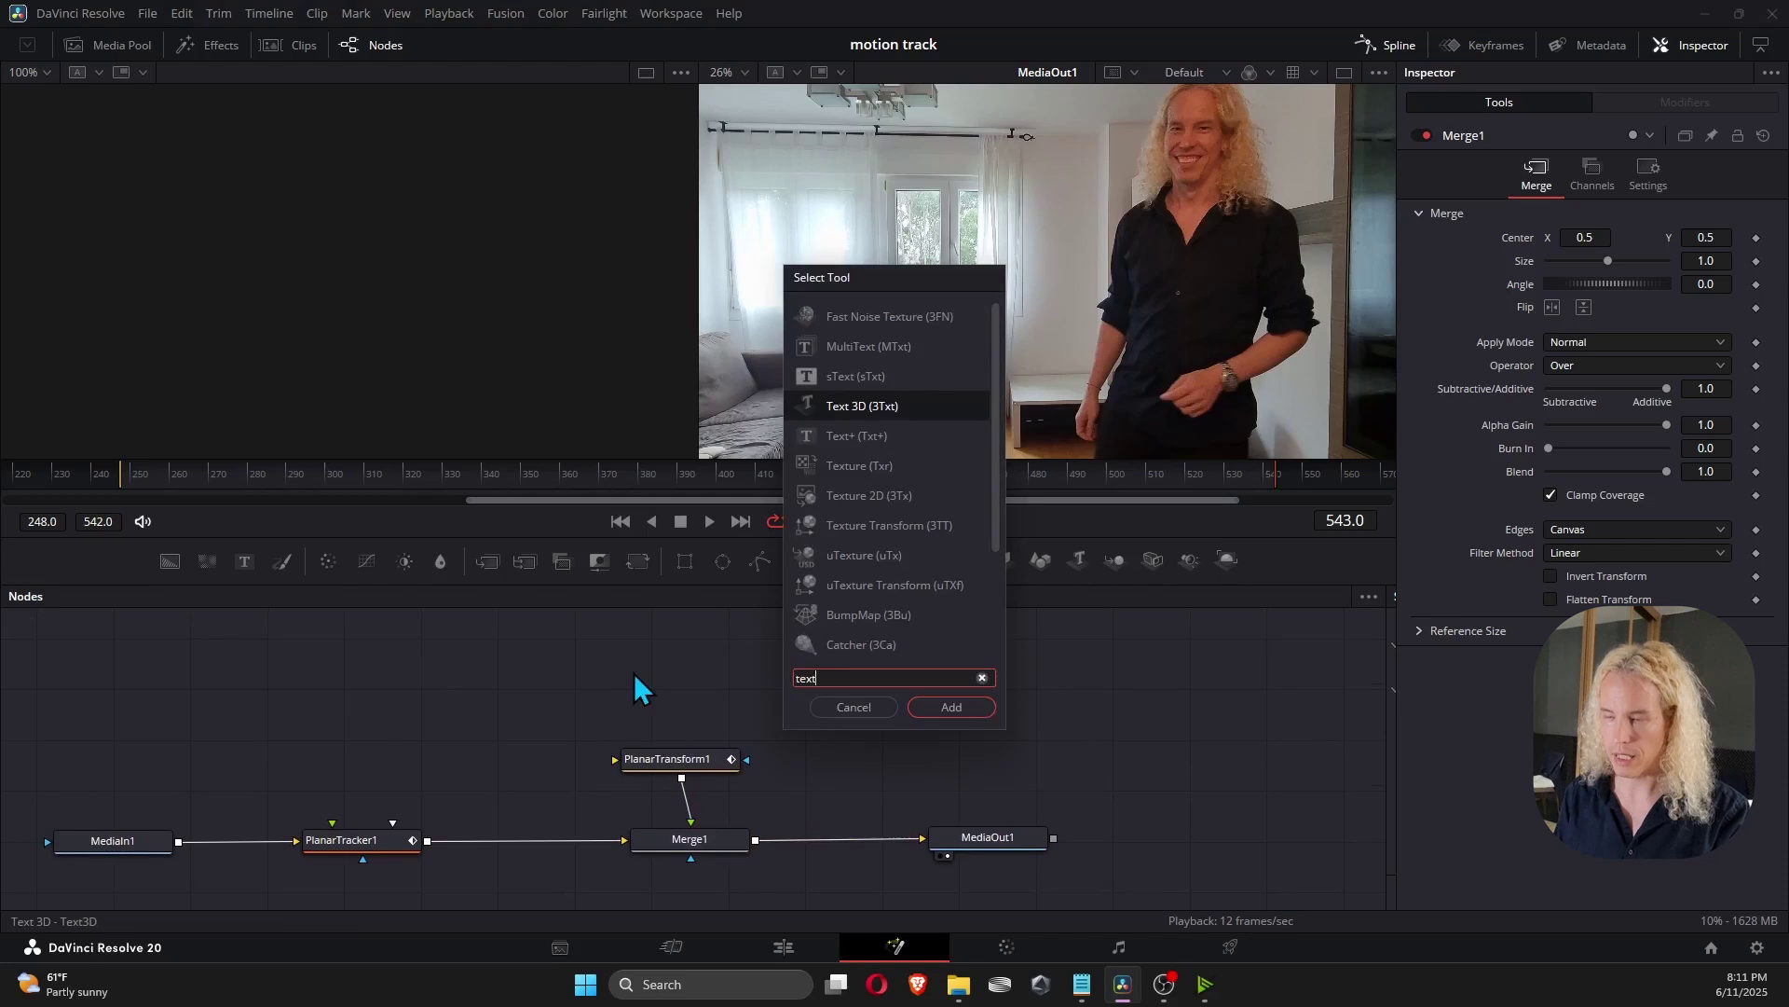
pyautogui.write('+')
pyautogui.press('Return')
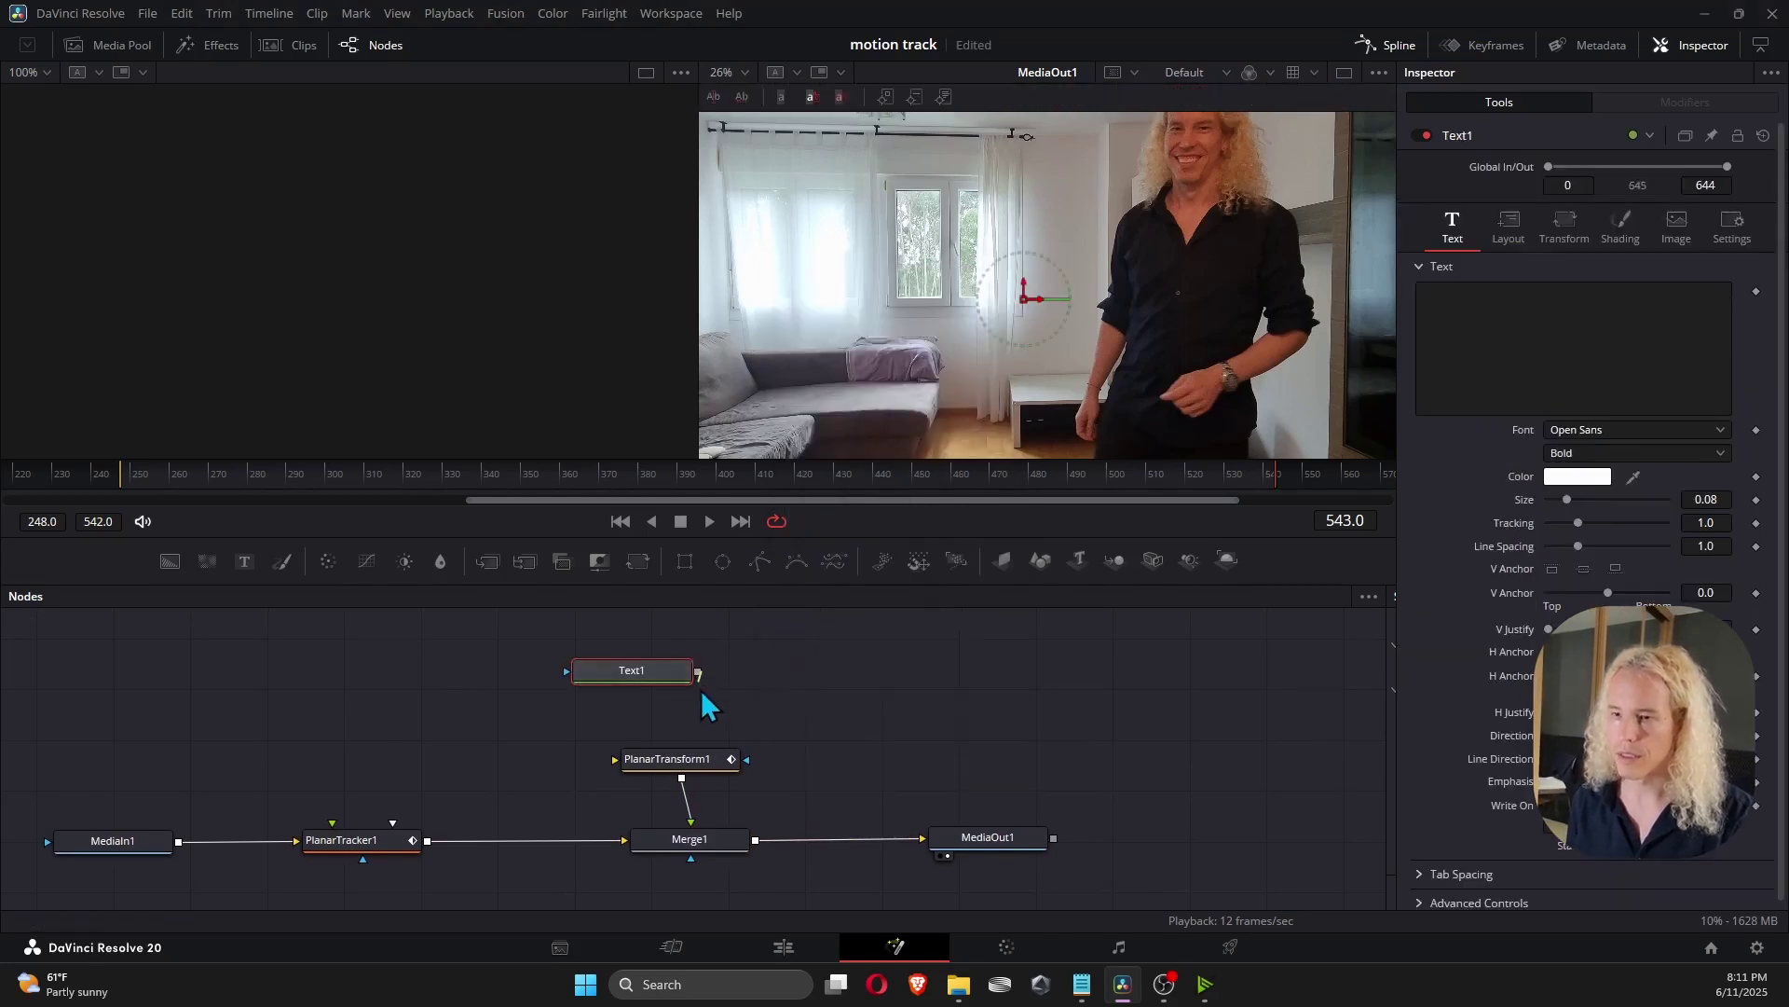
# Paste the person's name as the title, colour it #161616, and set Size to 0.0295.
pyautogui.click(1535, 287)
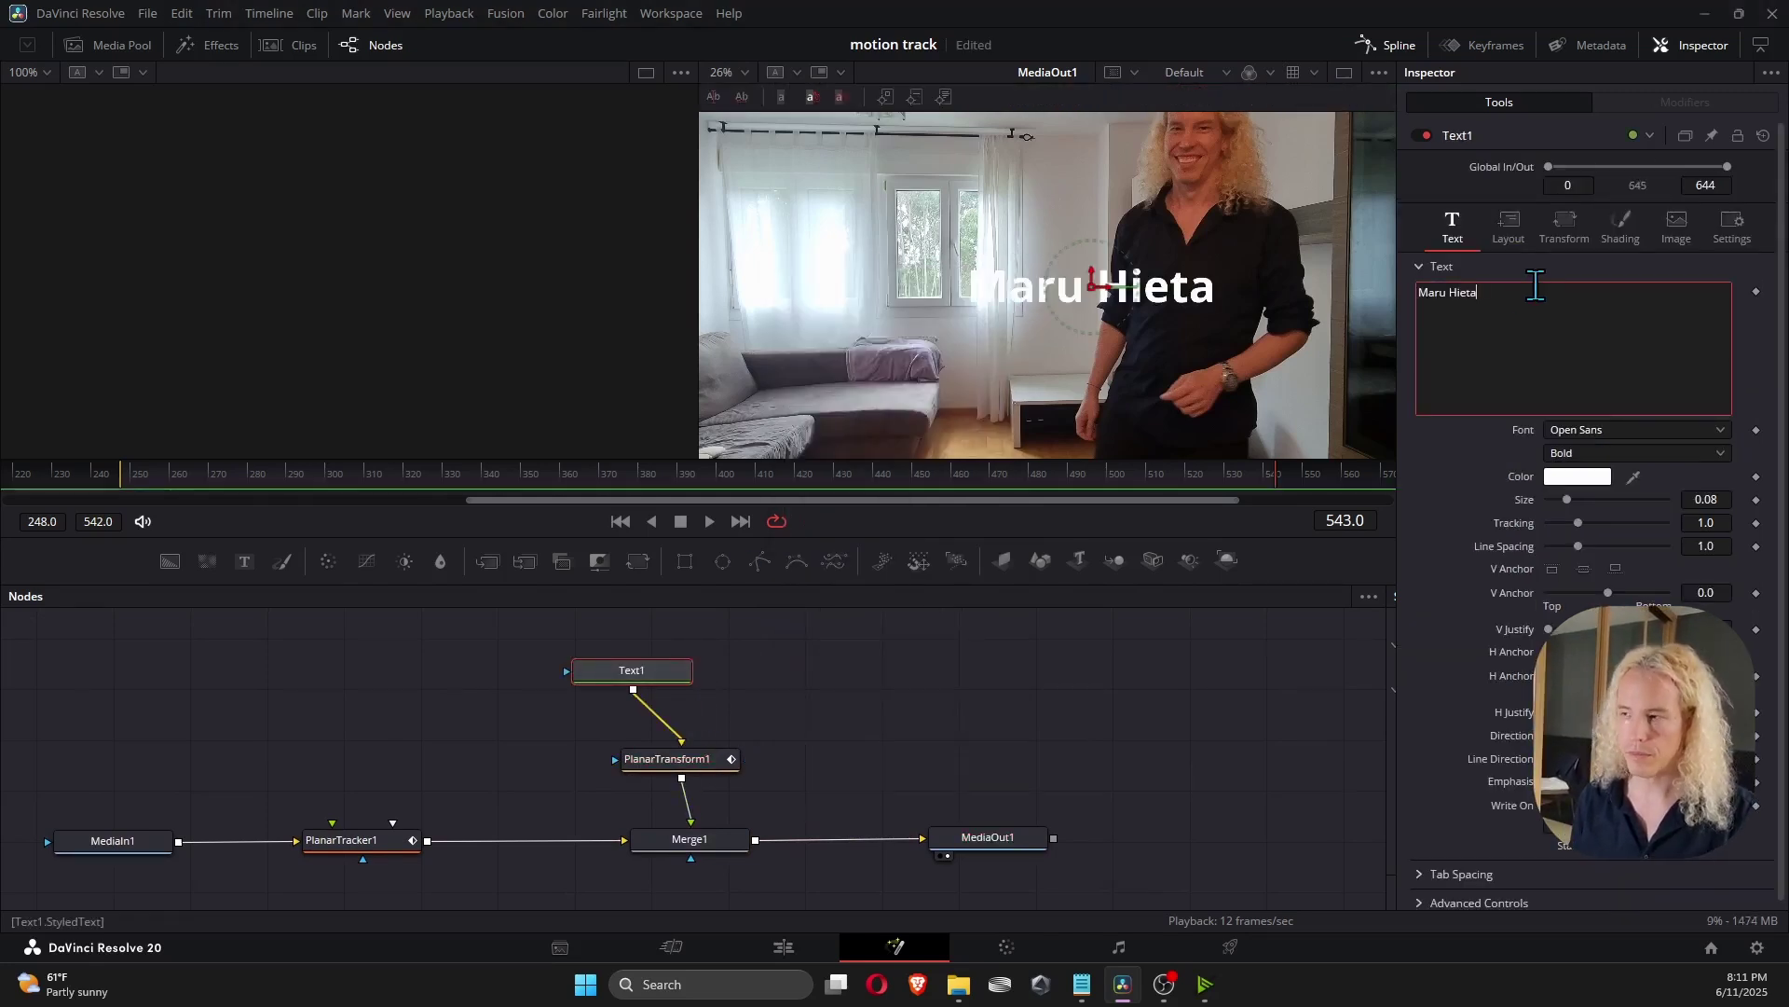
pyautogui.click(1585, 476)
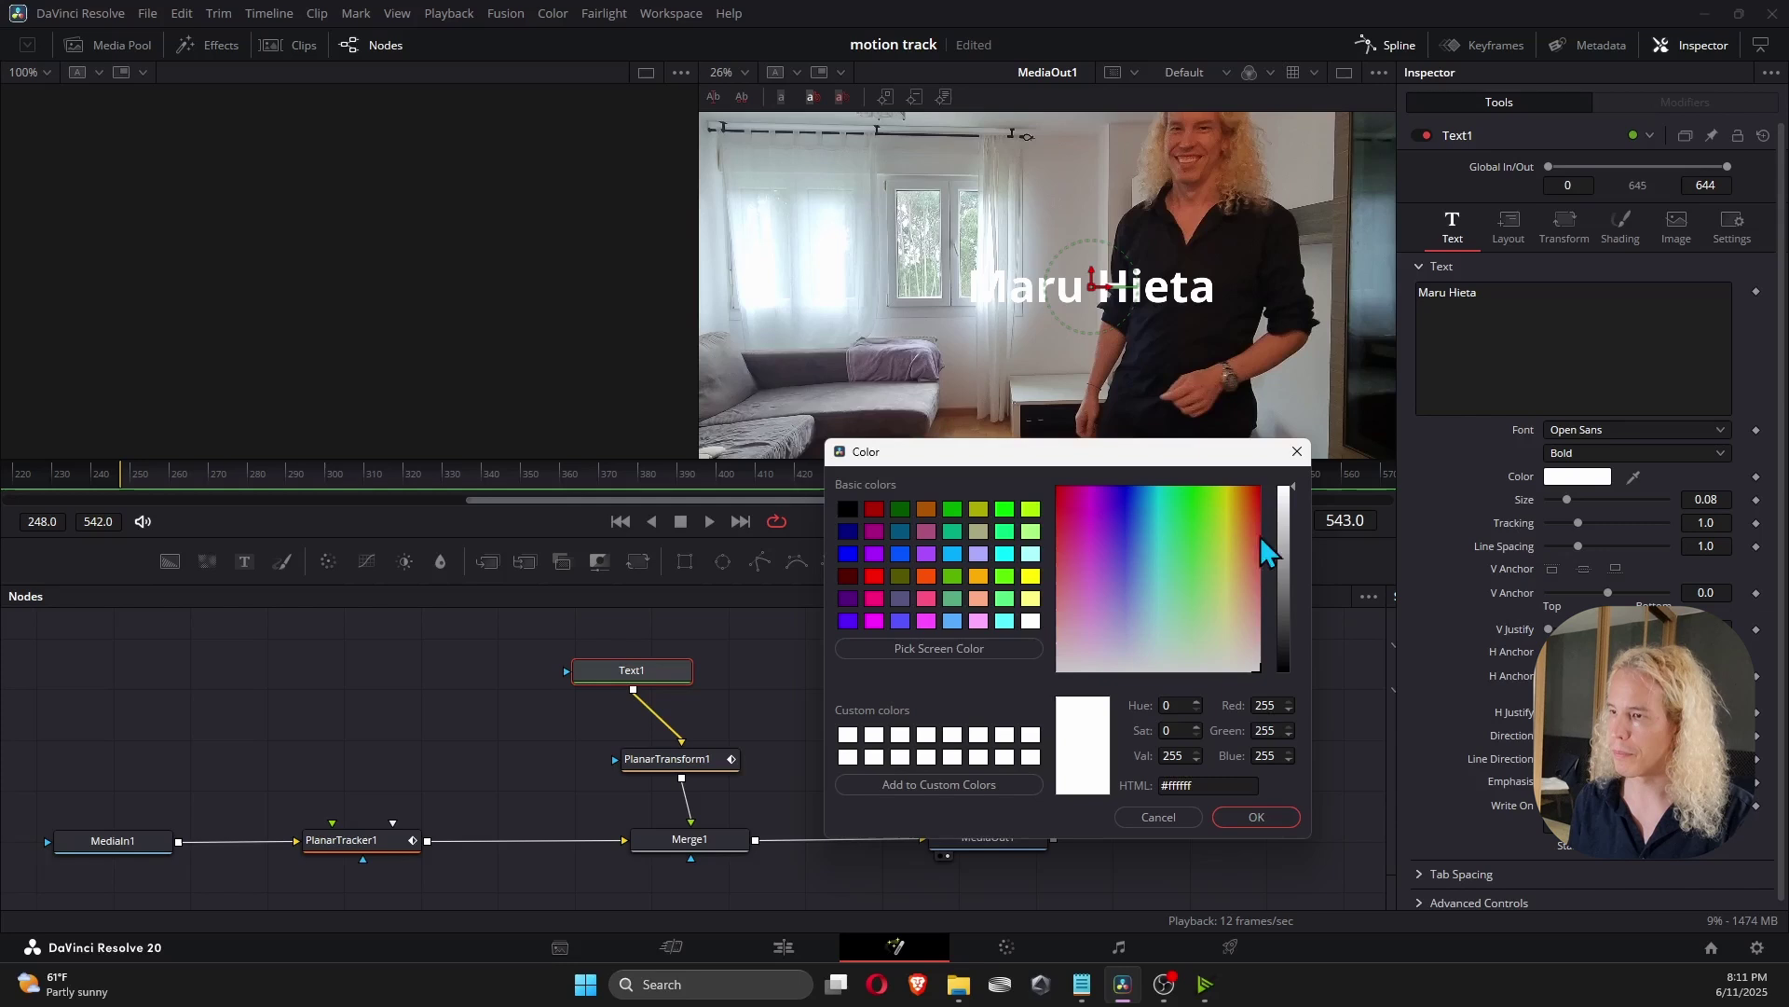
pyautogui.moveTo(1279, 552); pyautogui.dragTo(1279, 665)
pyautogui.press('Return')
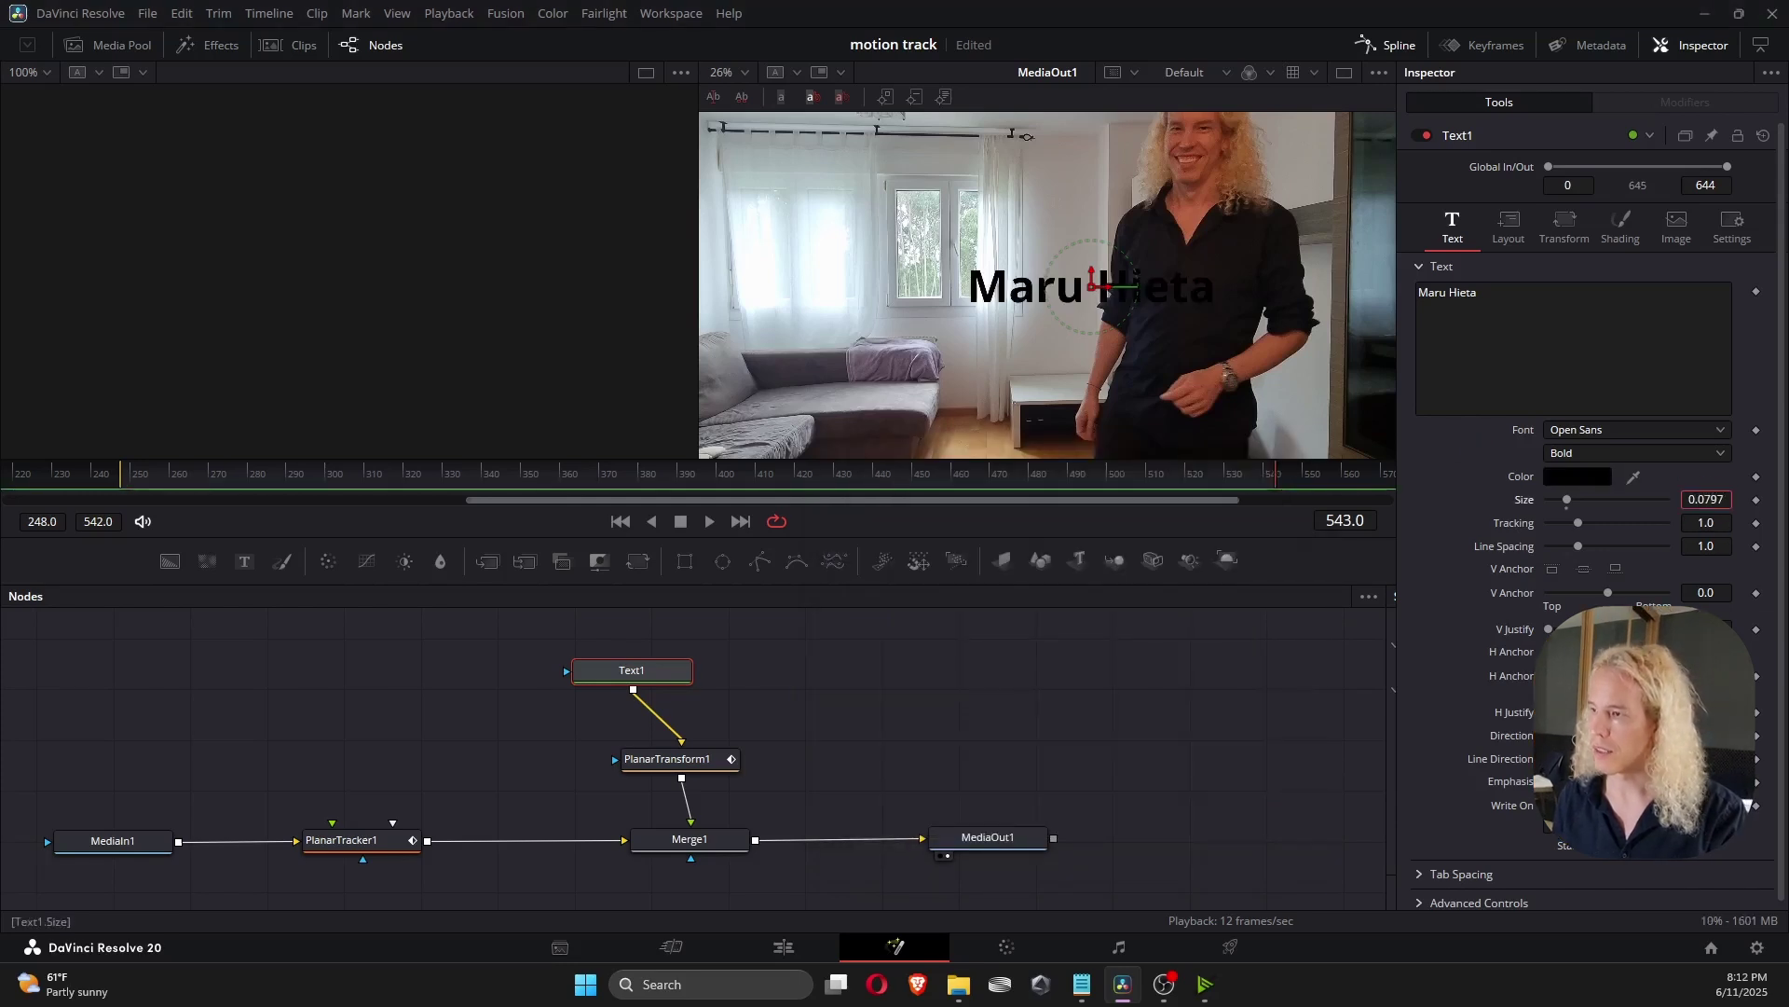
pyautogui.moveTo(1706, 500); pyautogui.dragTo(673, 487)
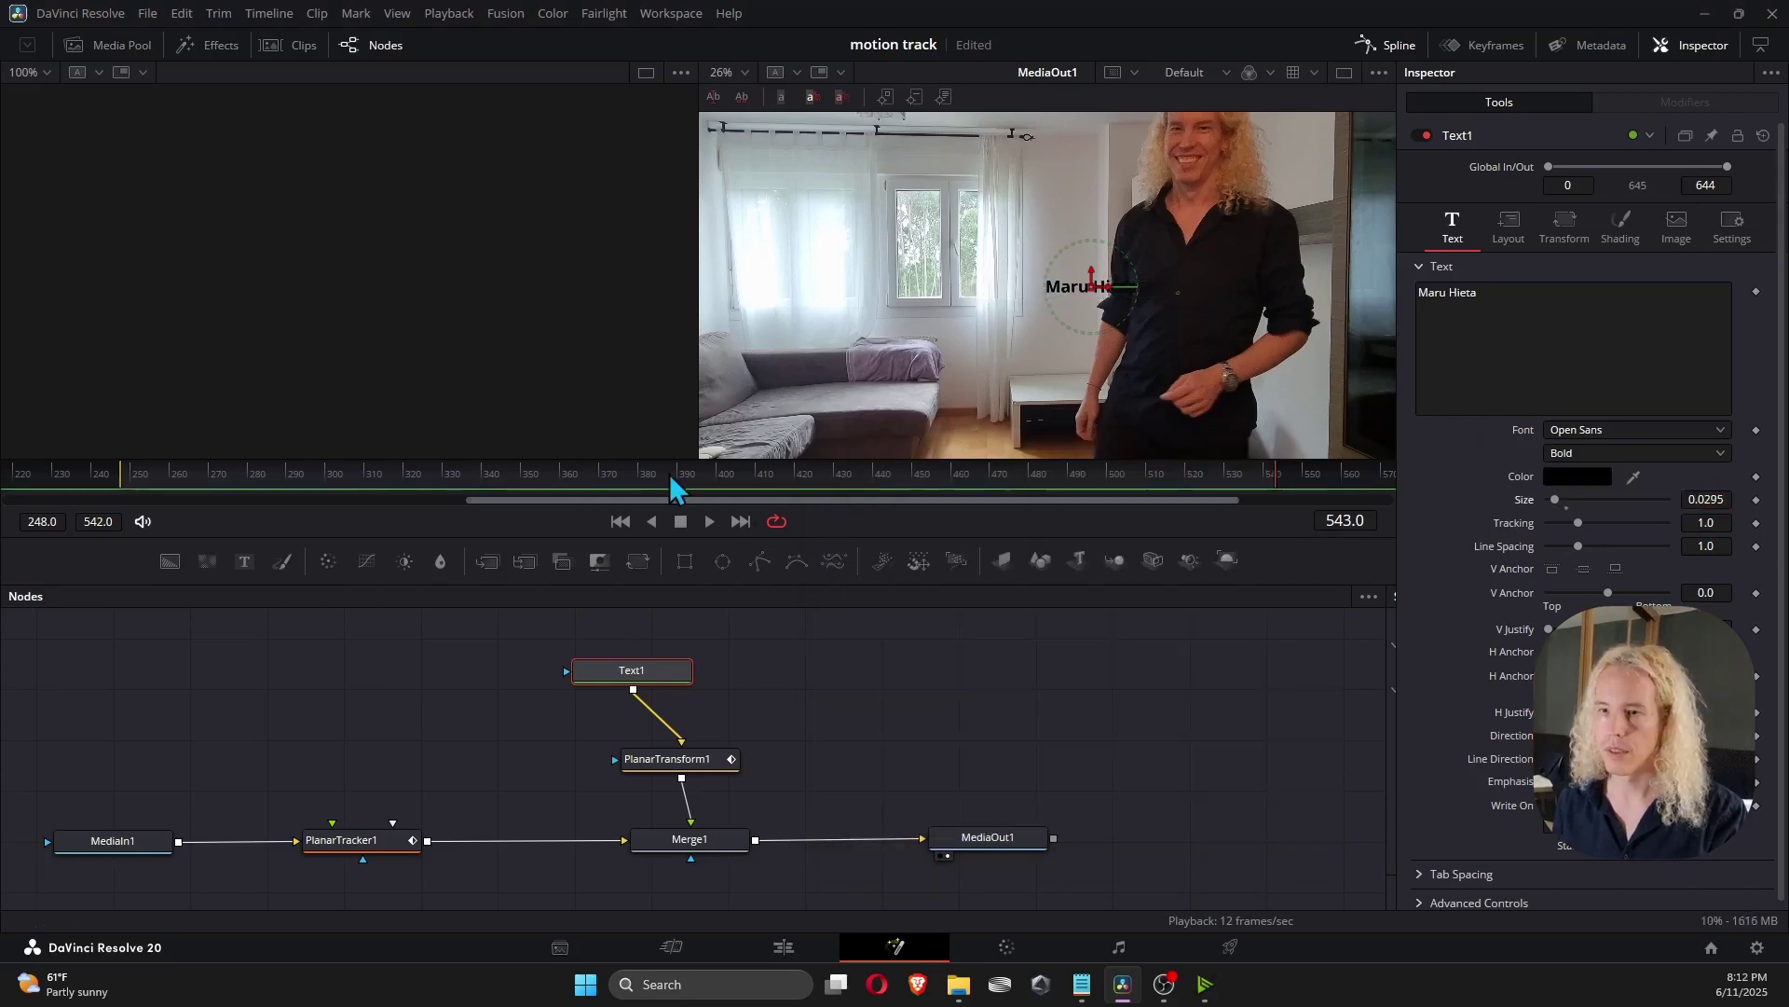
# At frame 319, set the title's Center X to 0.599 above the head, then play to check.
pyautogui.moveTo(419, 485)
pyautogui.mouseDown()
pyautogui.moveTo(371, 479)
pyautogui.moveTo(403, 481)
pyautogui.mouseUp()
pyautogui.click(1510, 228)
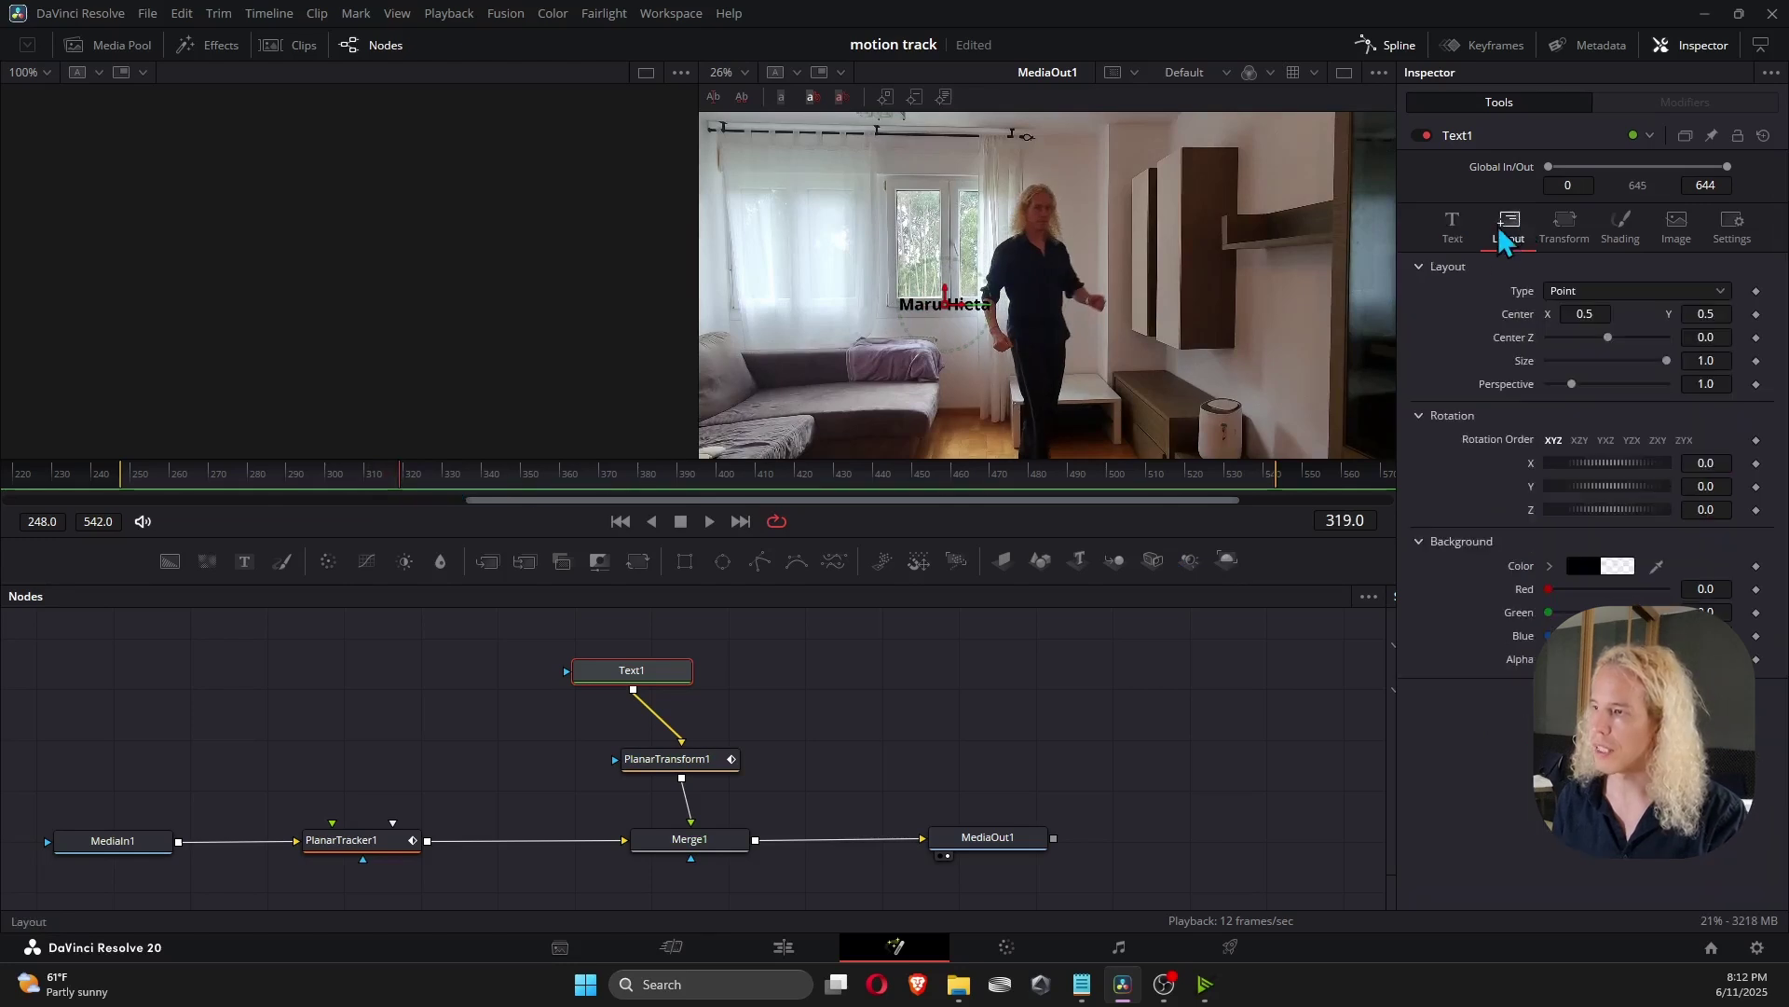
pyautogui.moveTo(1572, 312); pyautogui.dragTo(1711, 311)
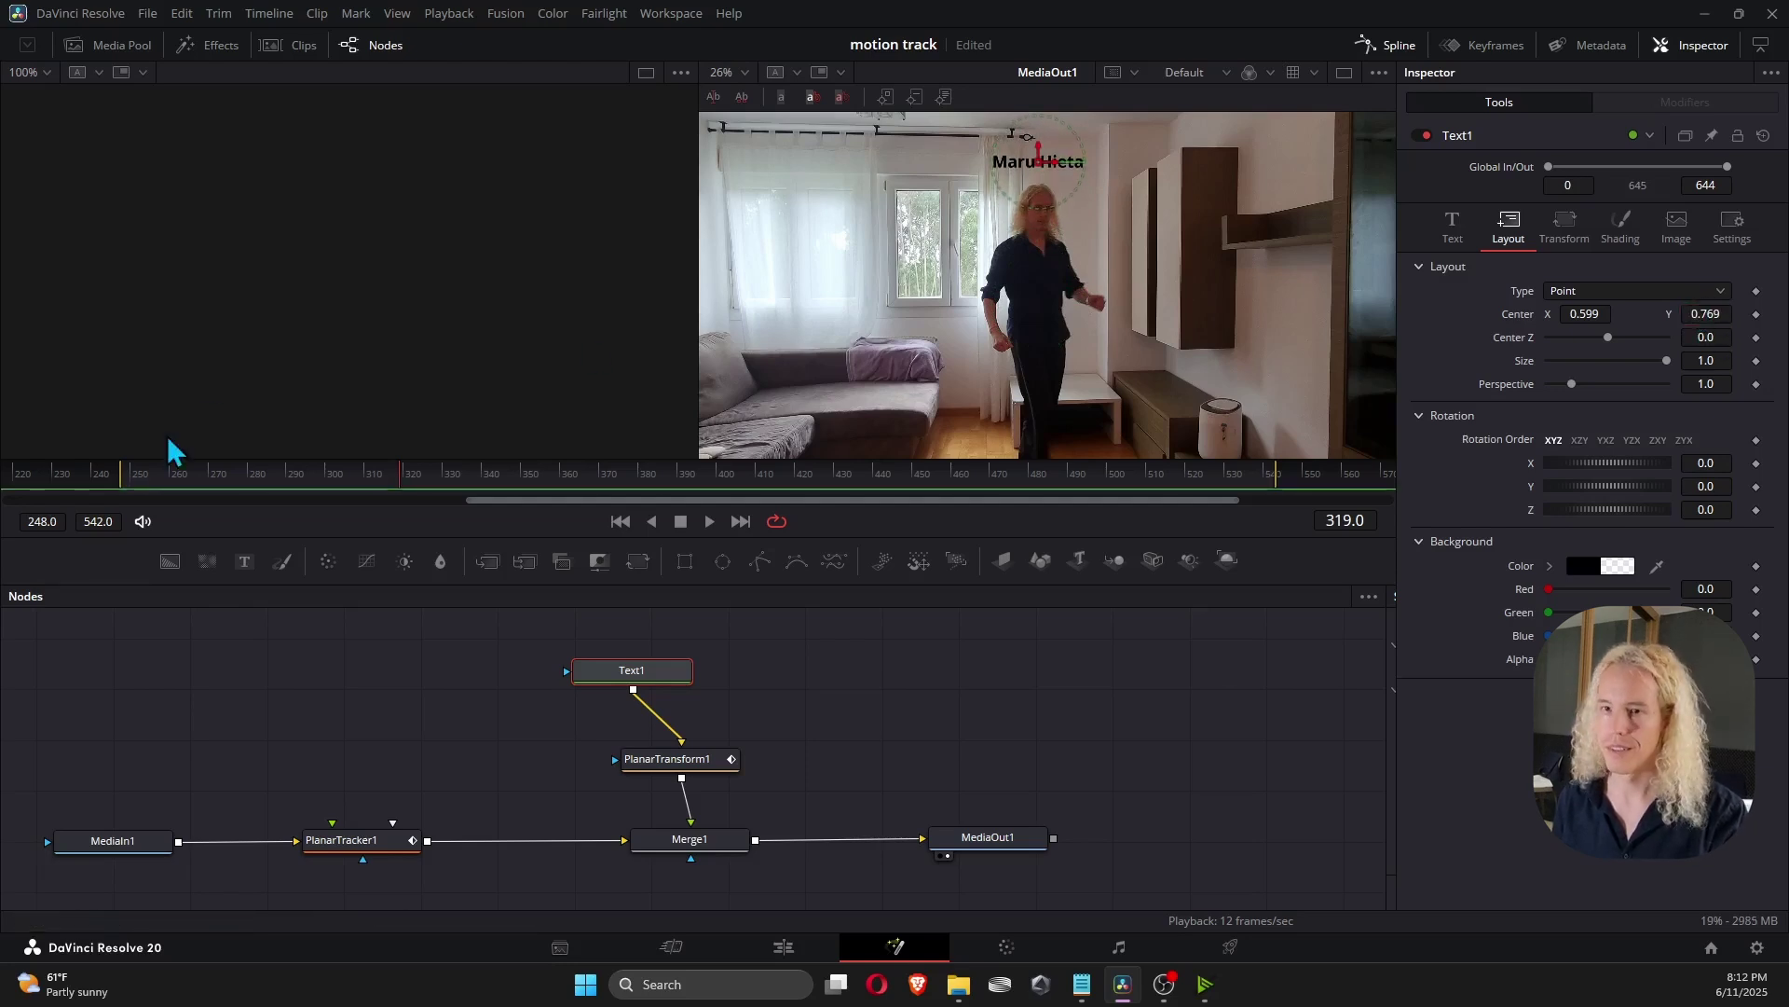
pyautogui.press('space')
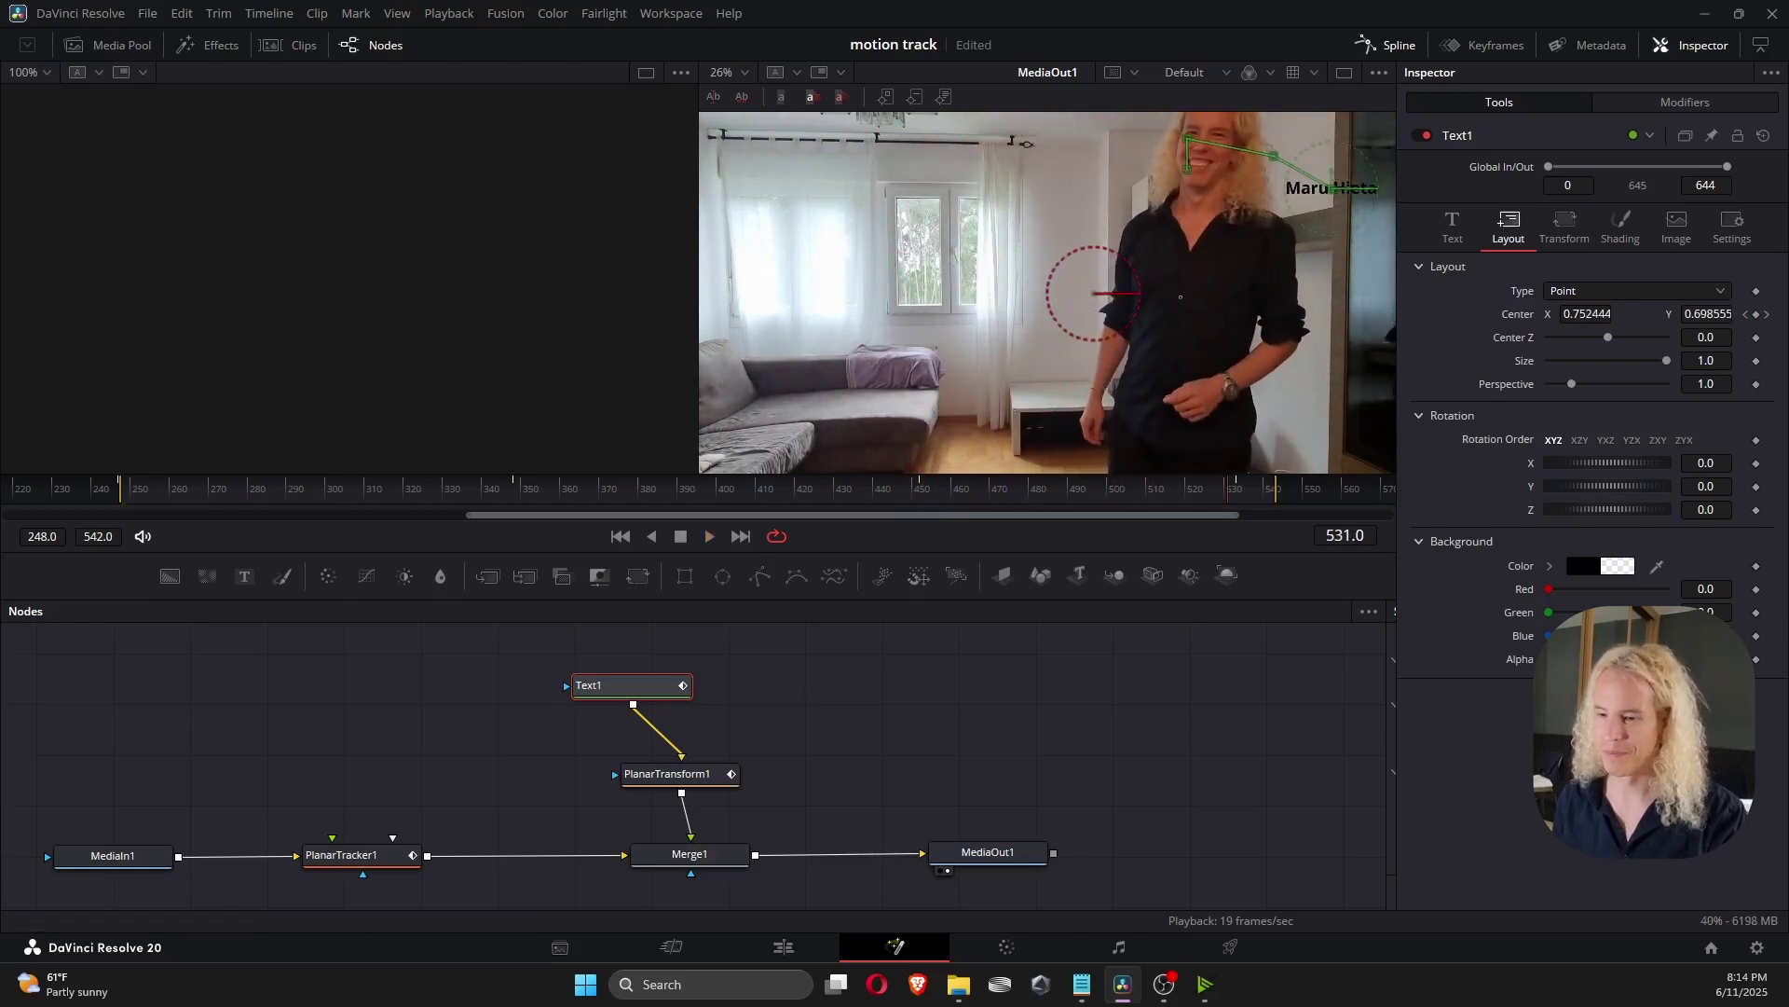
# Save the project and check the name label on the Edit timeline at 01:00:05:07.
pyautogui.hotkey('ctrl', 's')
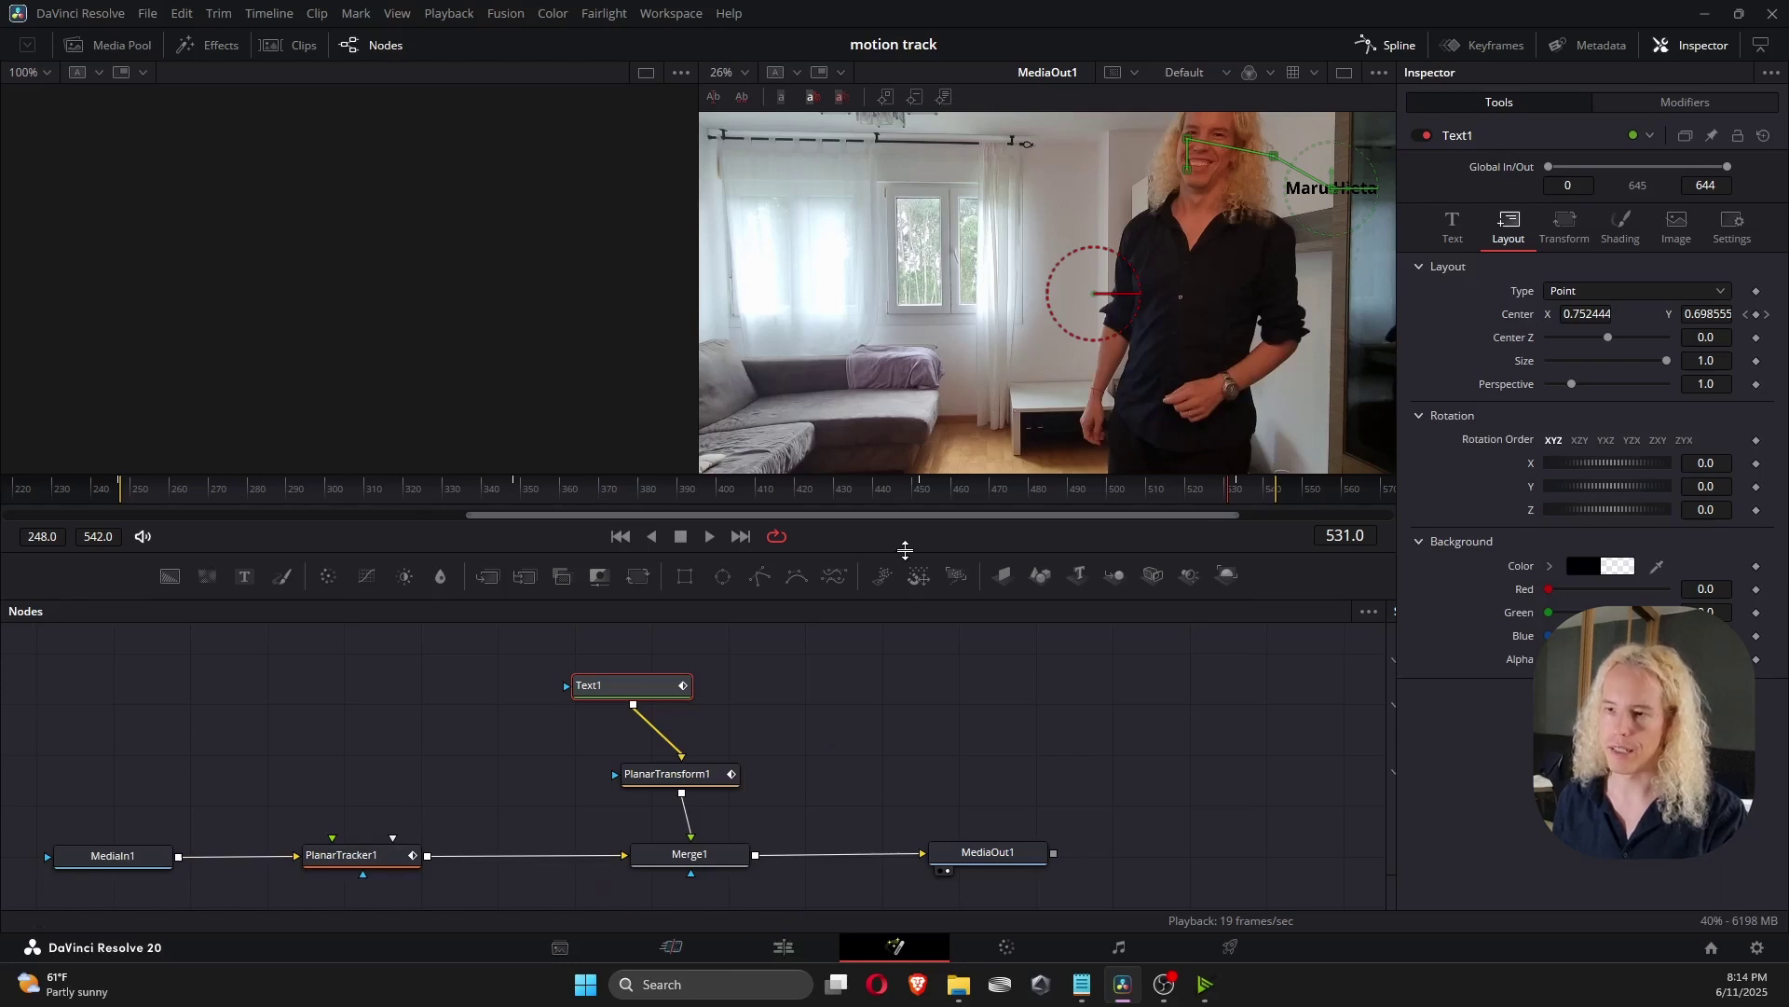
pyautogui.click(782, 947)
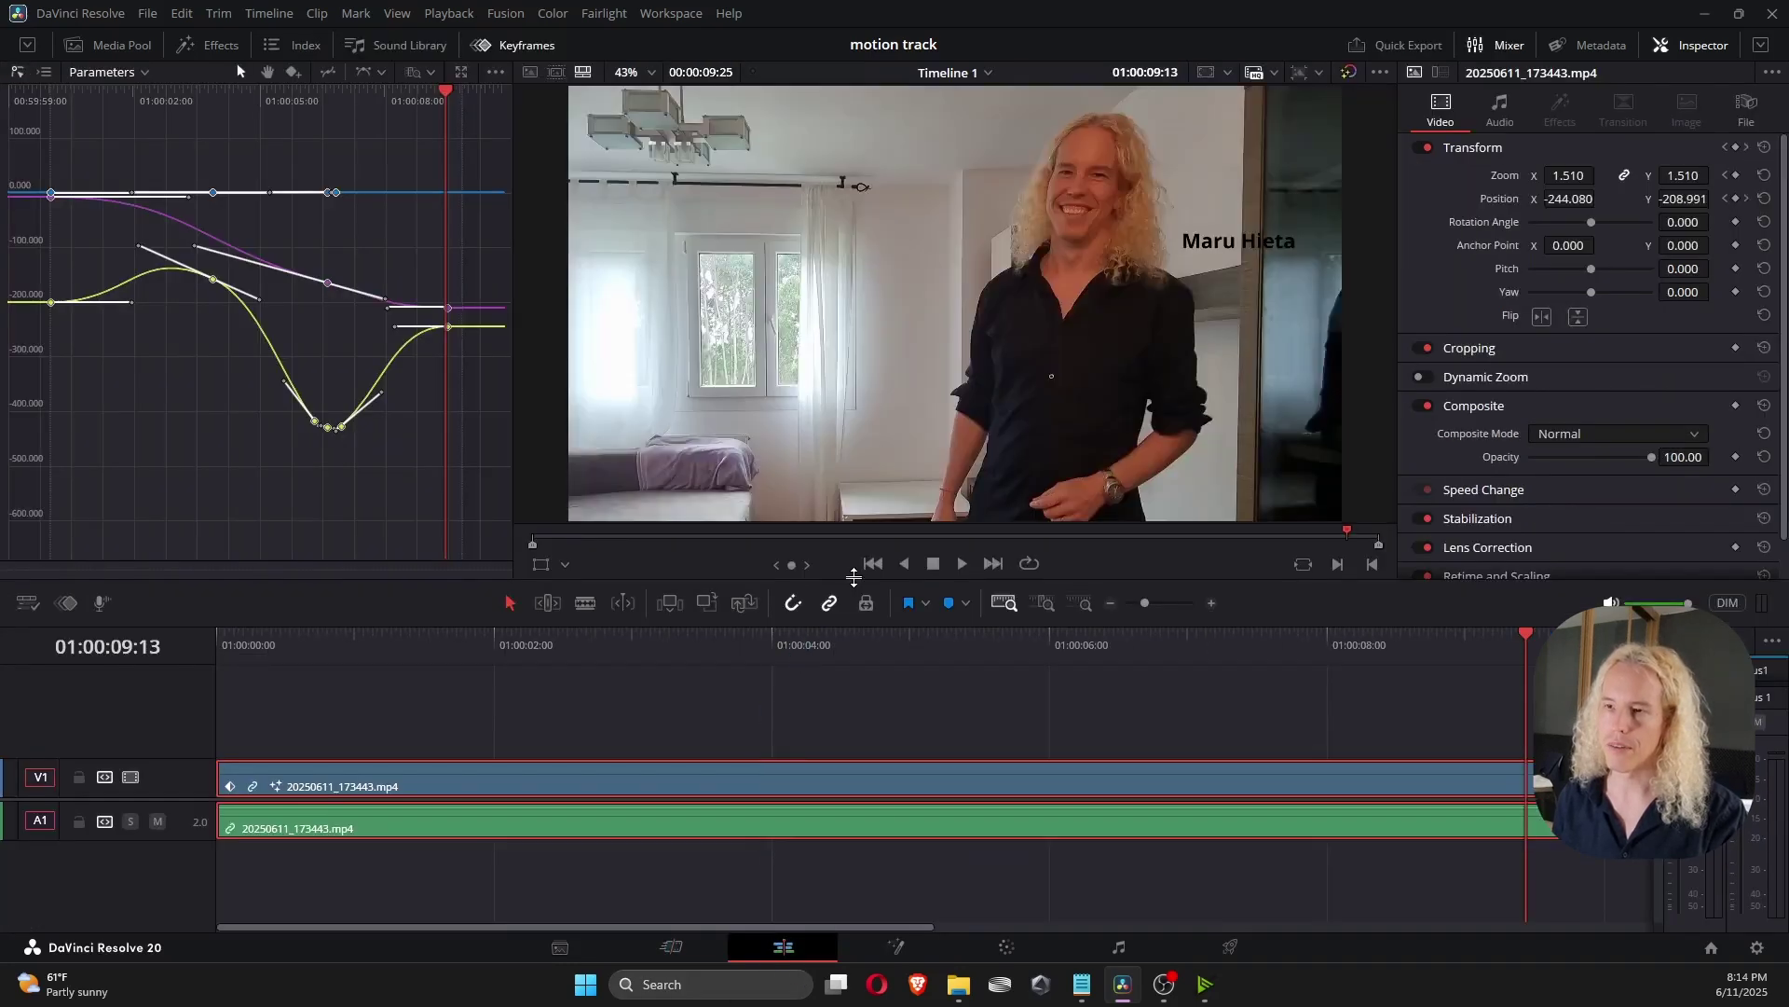
pyautogui.click(360, 652)
pyautogui.click(944, 643)
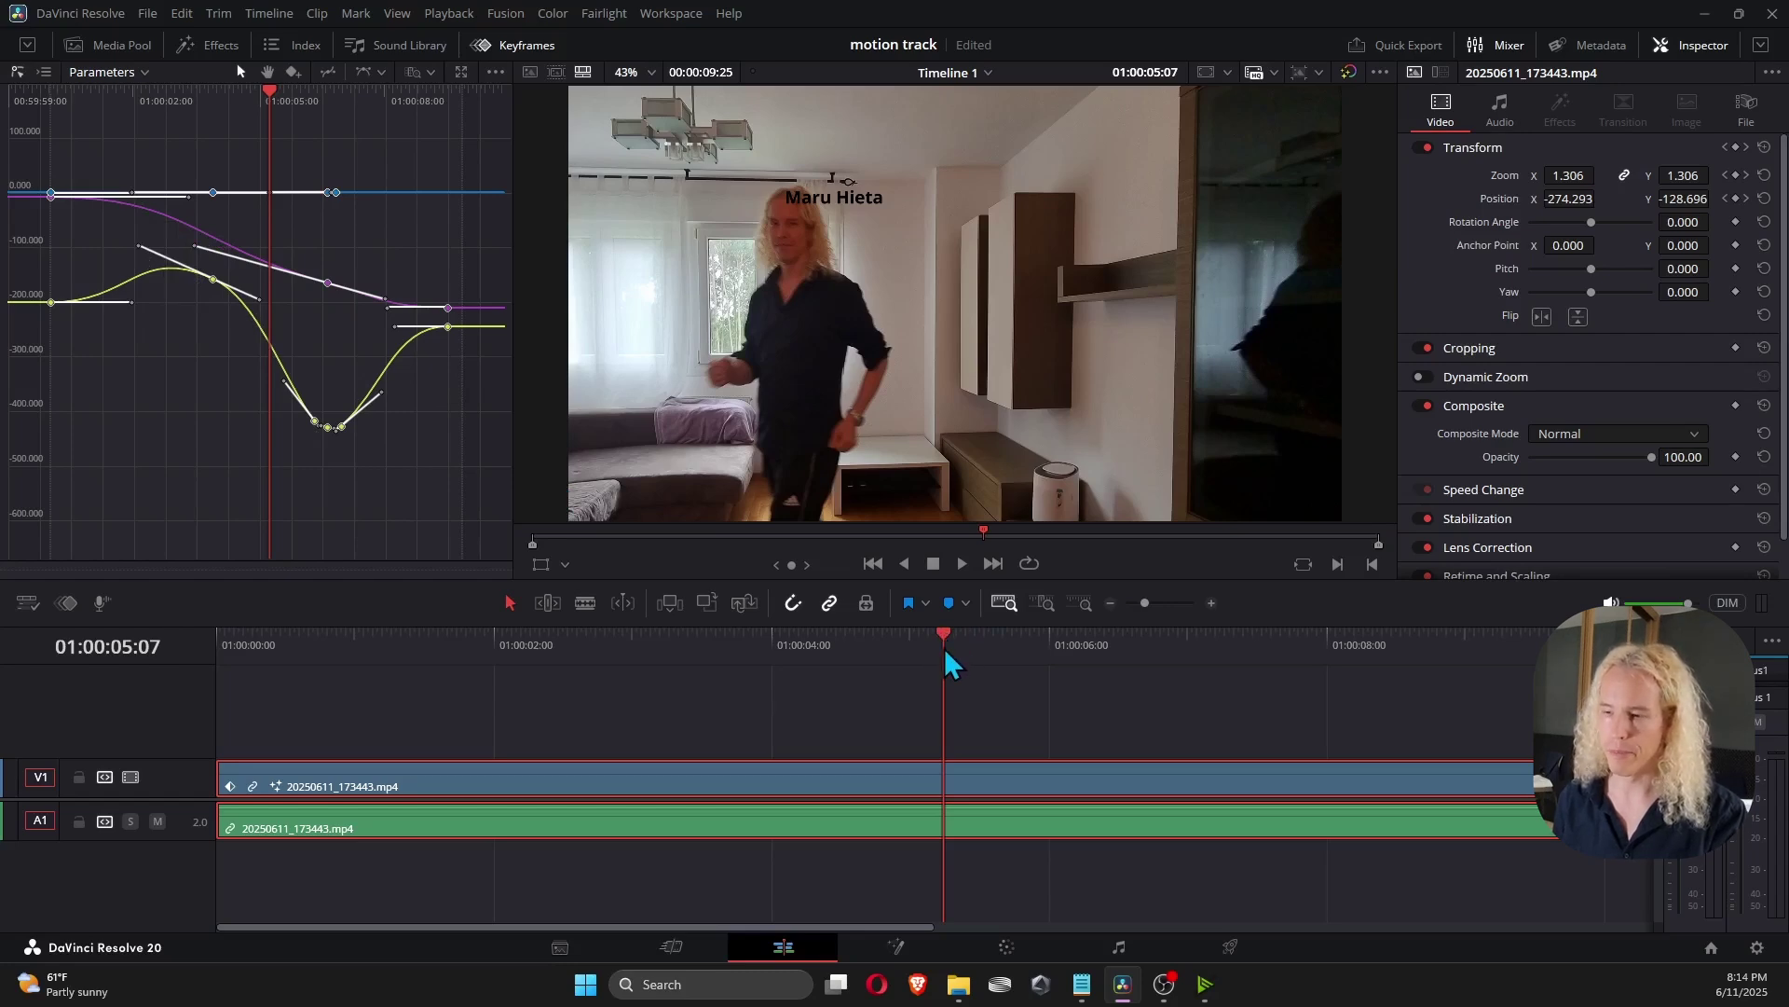
# Copy PlanarTracker1 and paste a duplicate into the Fusion node graph.
pyautogui.click(895, 947)
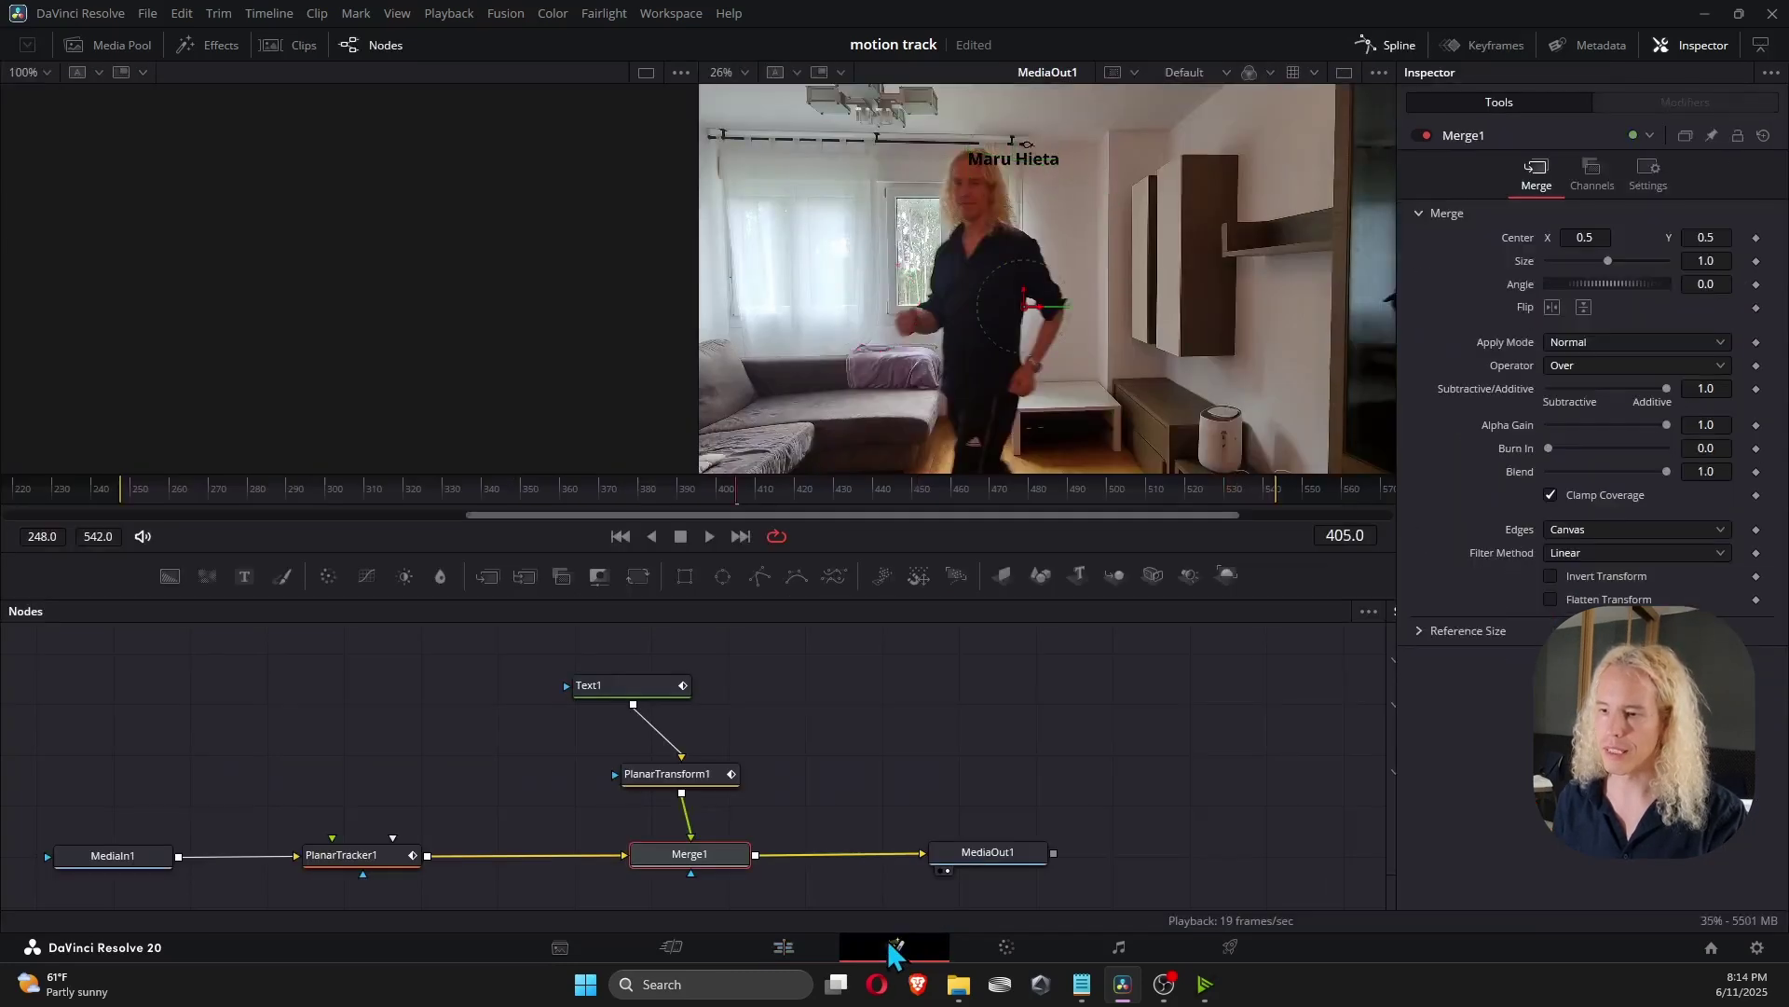
pyautogui.click(382, 856)
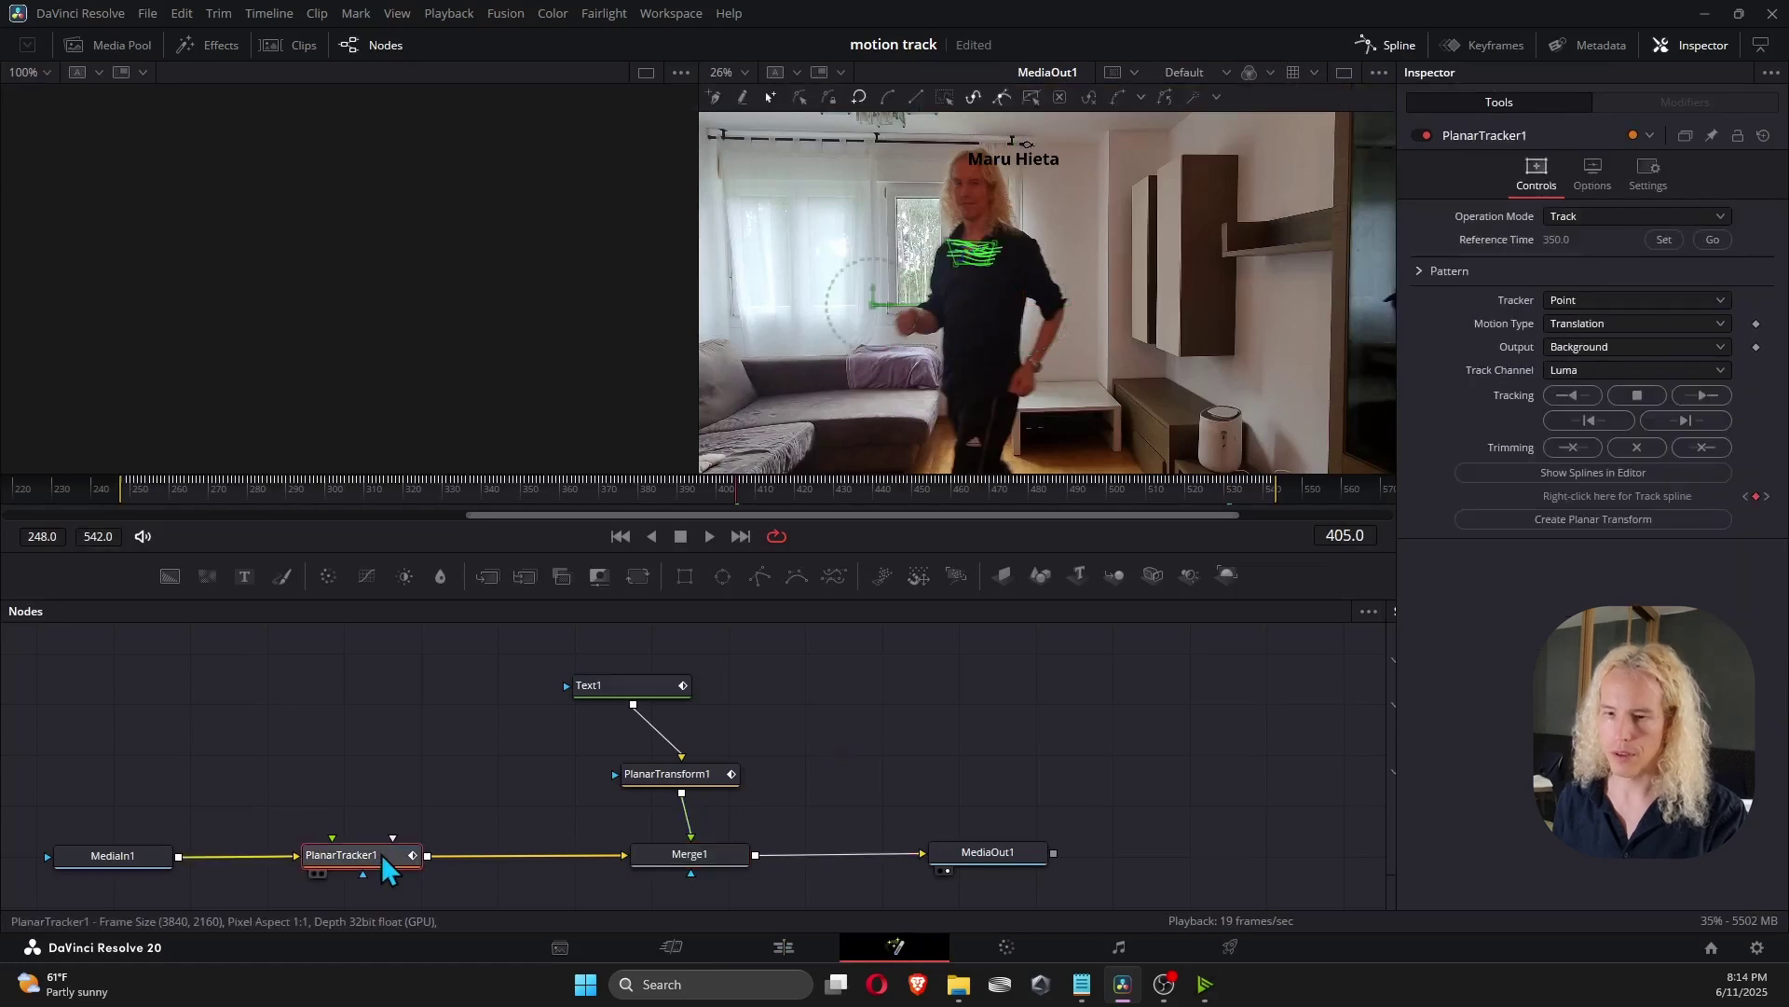
pyautogui.rightClick(378, 857)
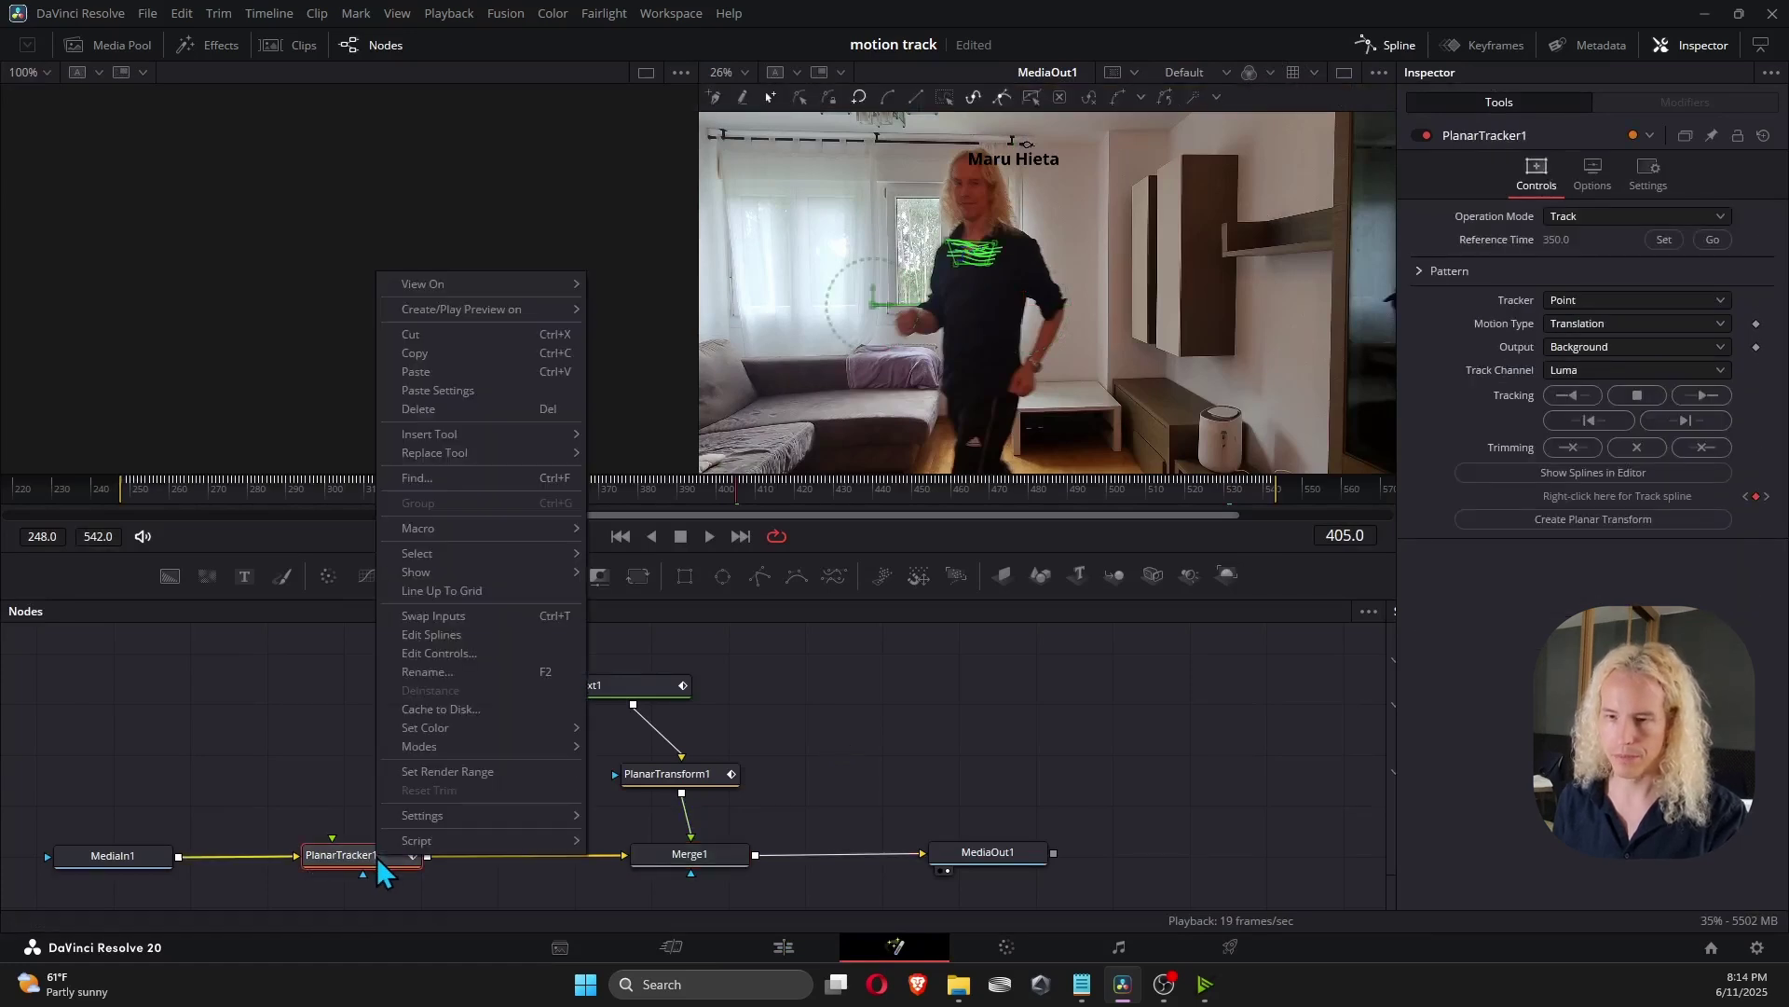
pyautogui.click(471, 356)
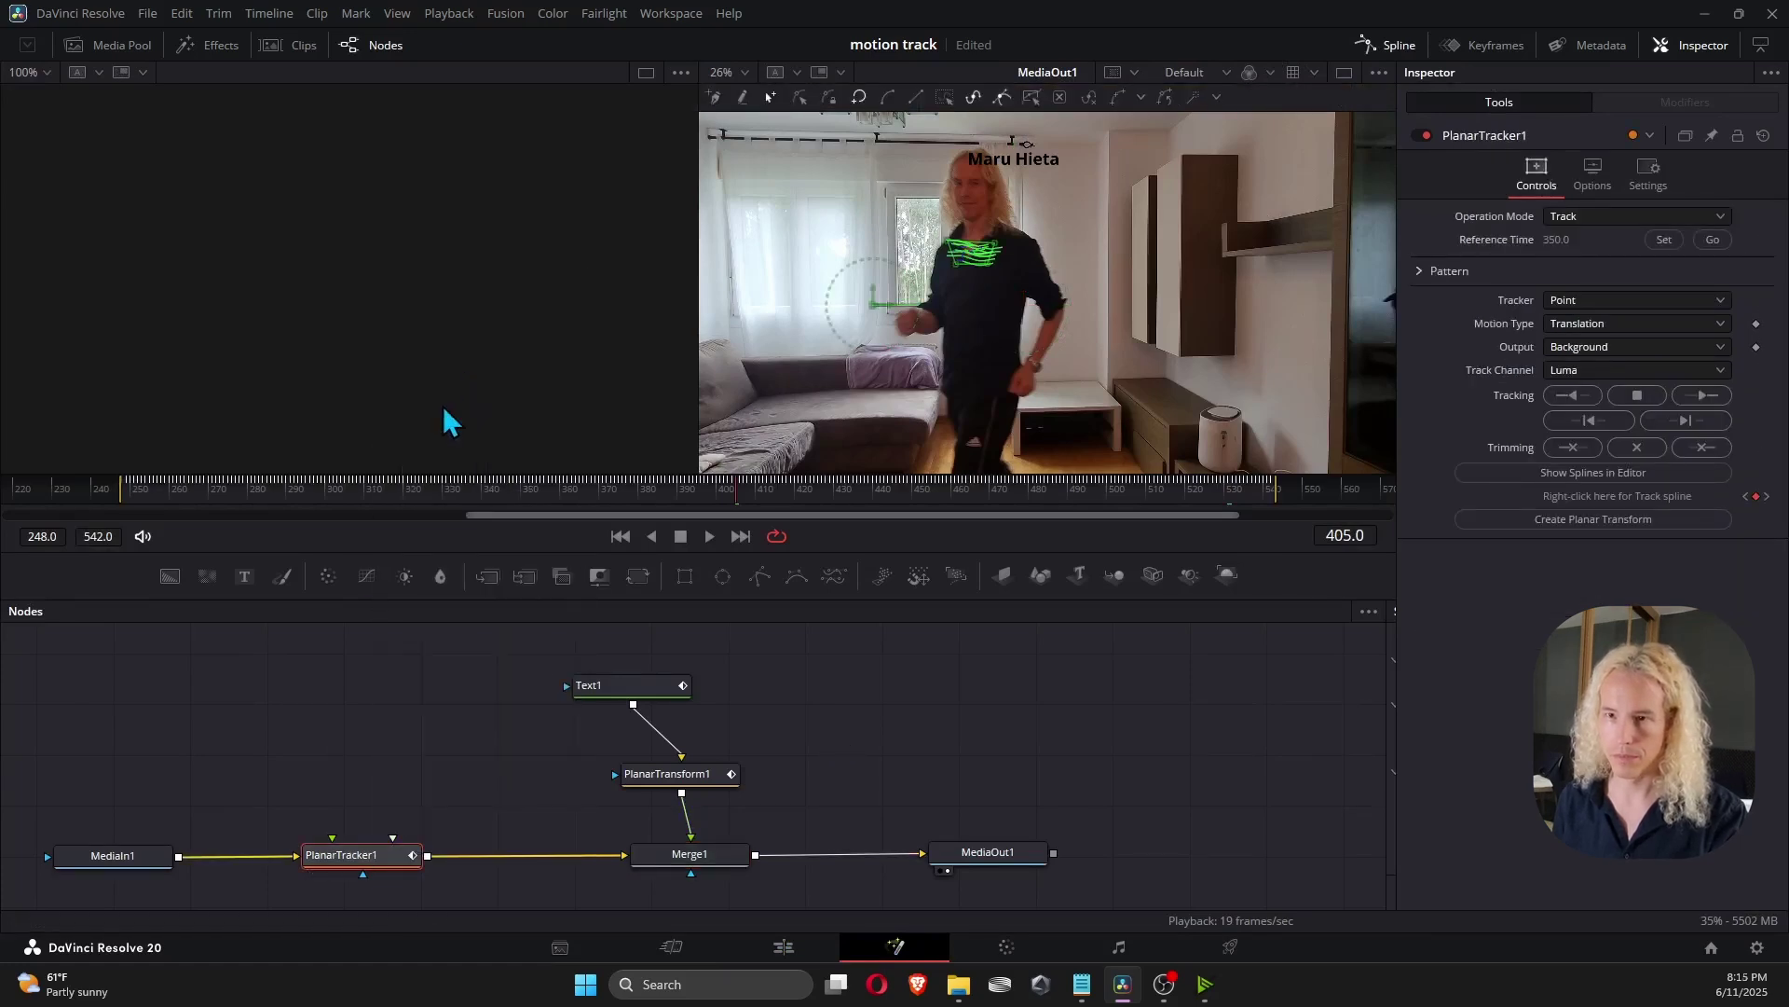
pyautogui.rightClick(356, 733)
pyautogui.click(401, 699)
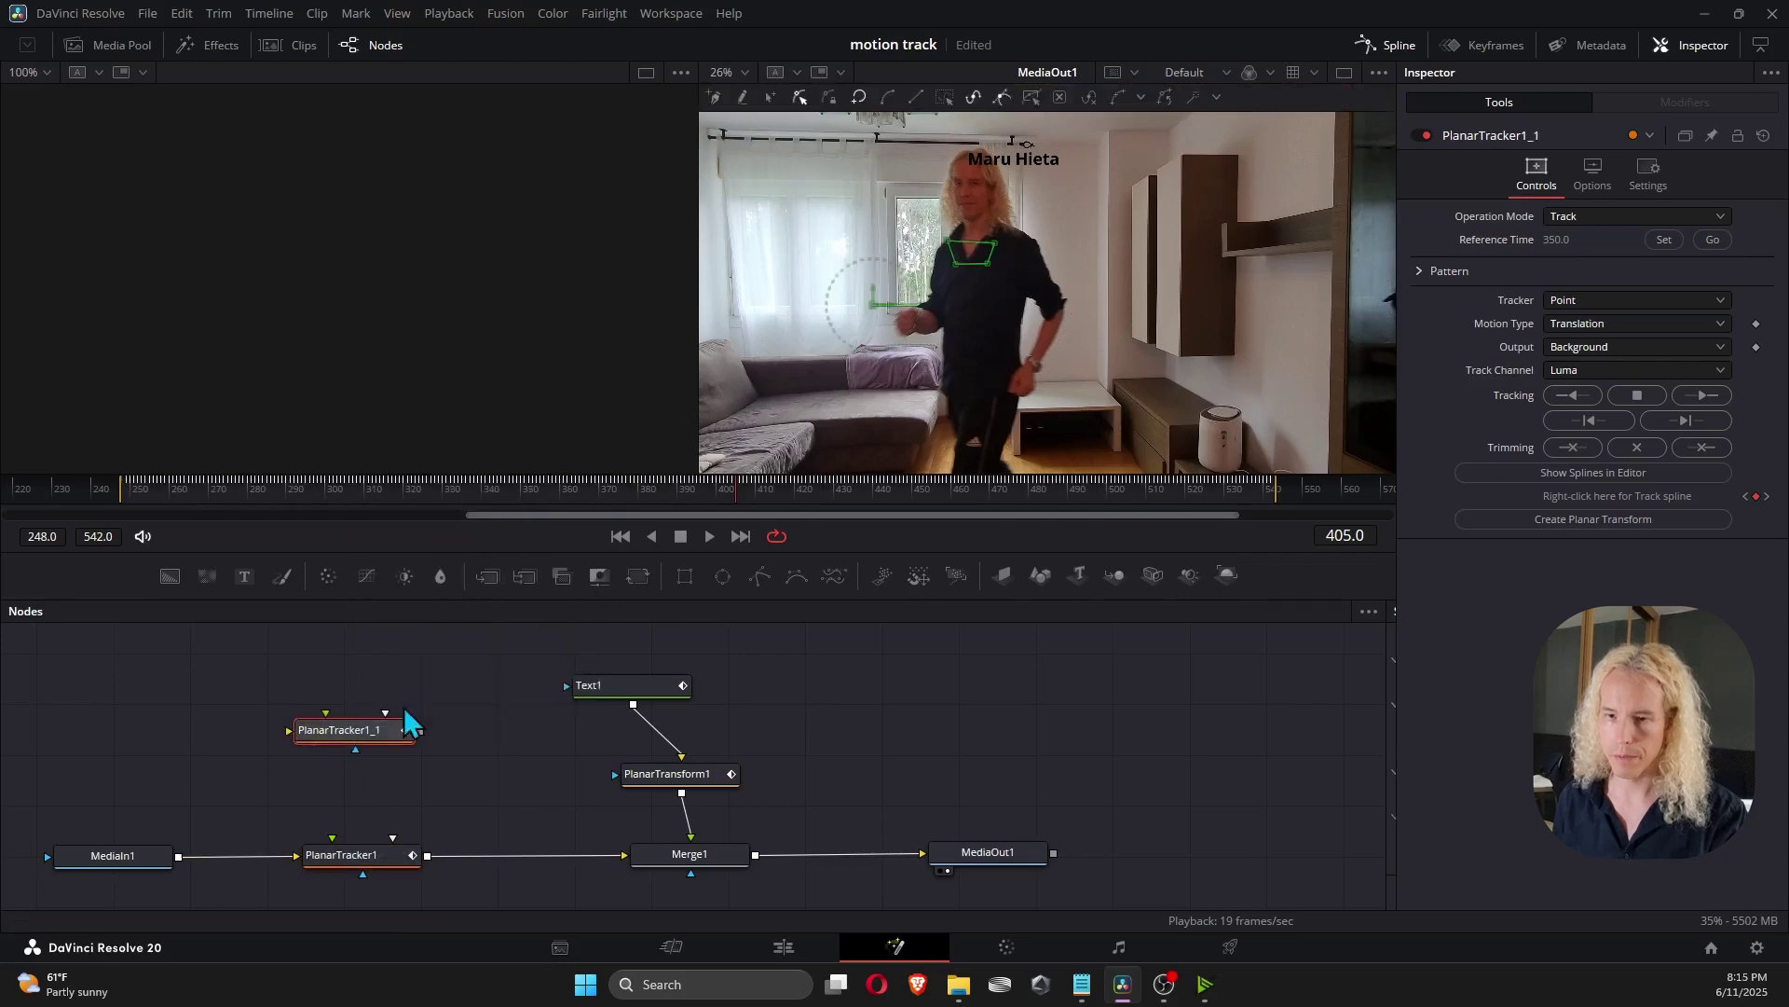
# Rearrange the nodes and insert PlanarTracker1_1 between Merge1 and MediaOut1.
pyautogui.moveTo(337, 743); pyautogui.dragTo(882, 802)
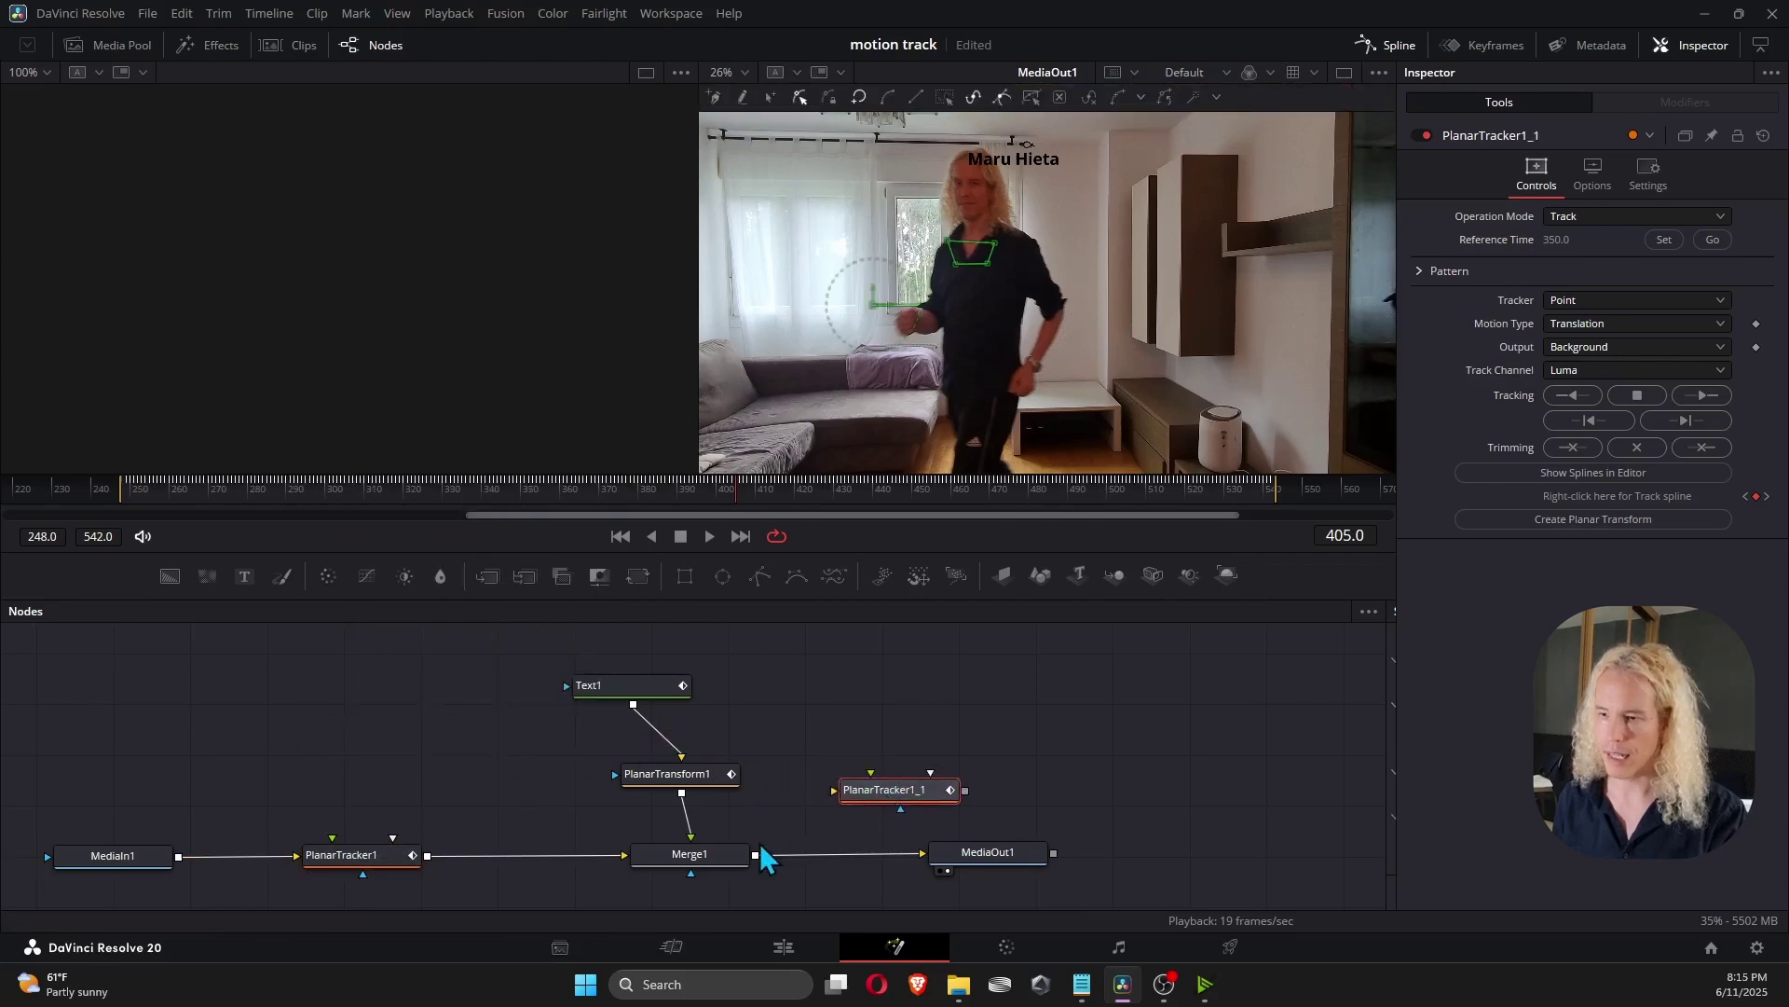
pyautogui.moveTo(741, 857); pyautogui.dragTo(668, 862)
pyautogui.moveTo(774, 687); pyautogui.dragTo(571, 802)
pyautogui.moveTo(690, 773); pyautogui.dragTo(597, 774)
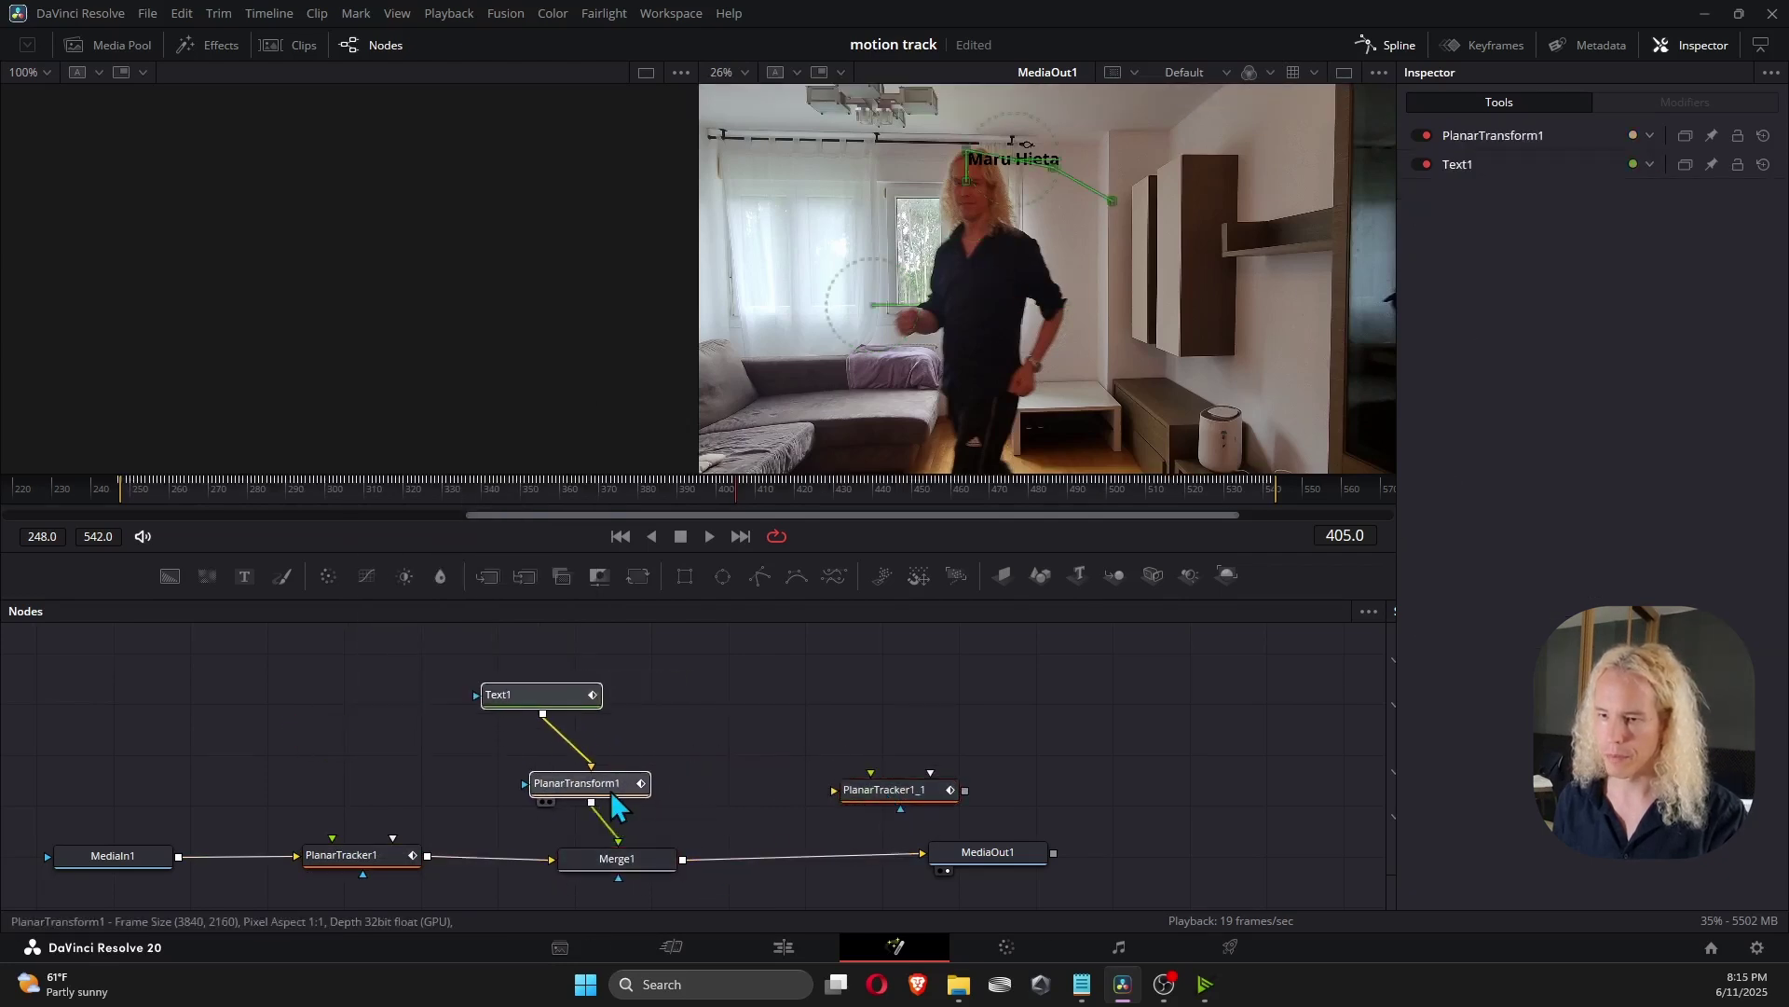
pyautogui.moveTo(885, 789); pyautogui.dragTo(799, 853)
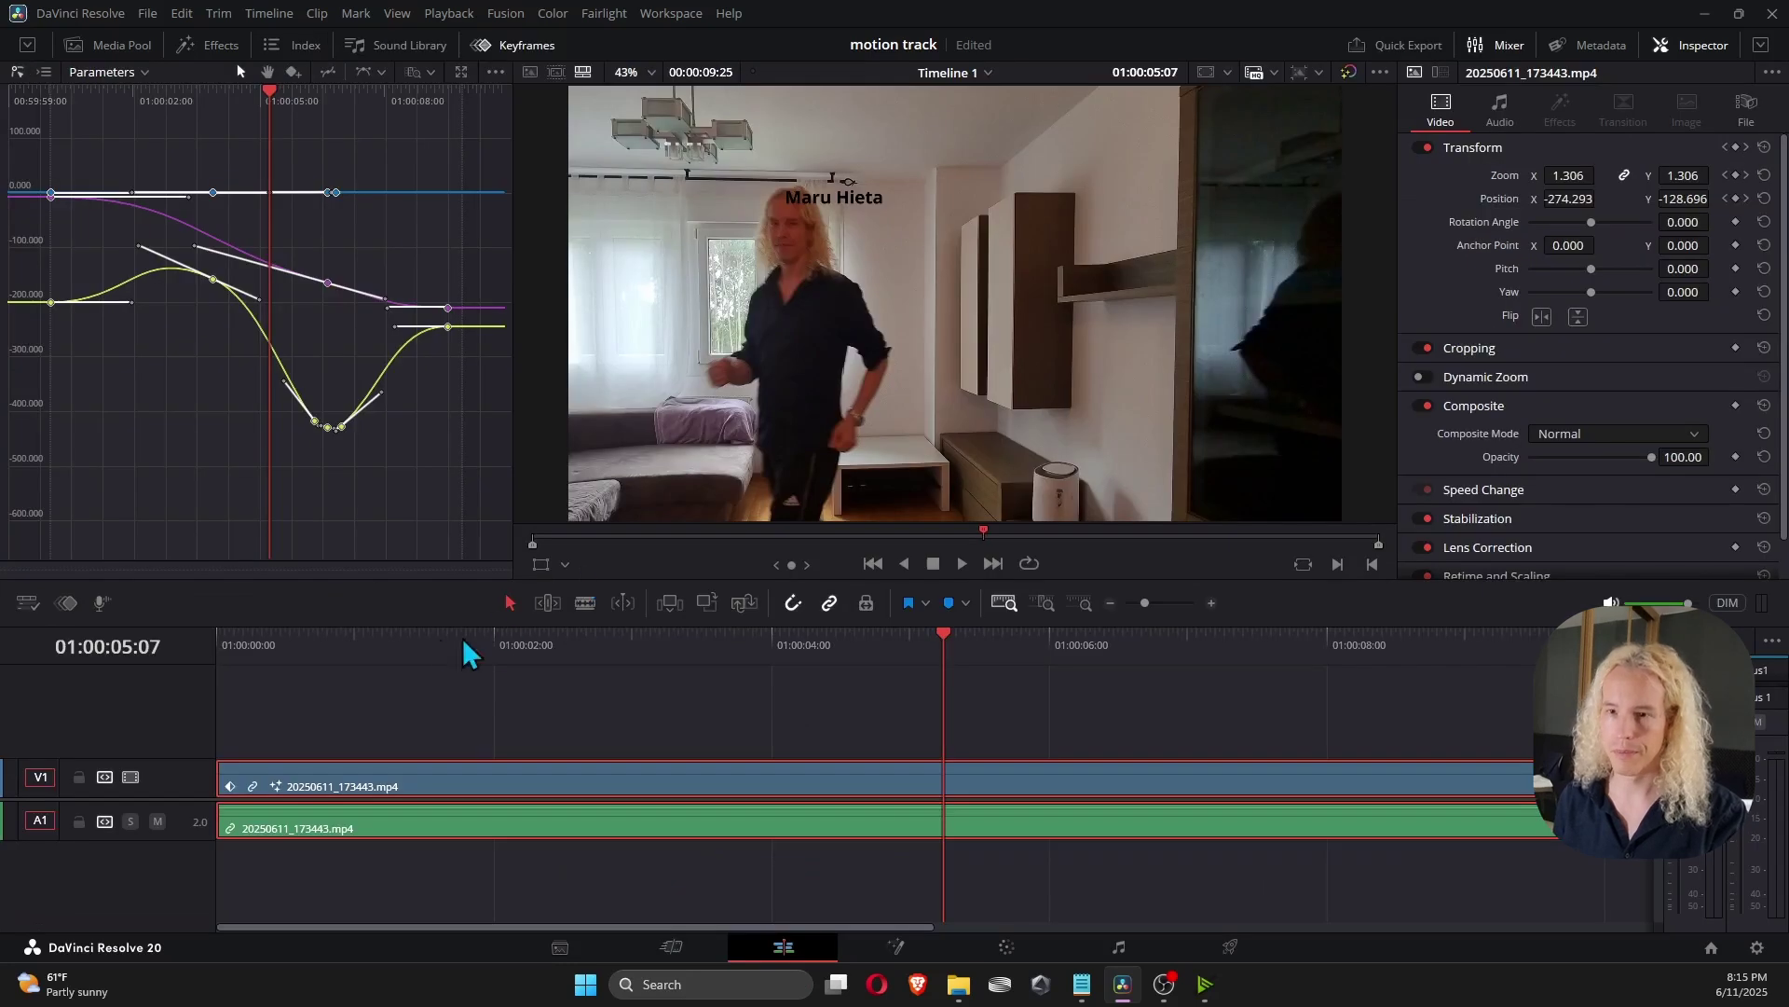
# At about 01:00:01:19, set PlanarTracker1_1's Operation Mode to Stabilize, then view the Edit page result.
pyautogui.moveTo(293, 643); pyautogui.dragTo(443, 643)
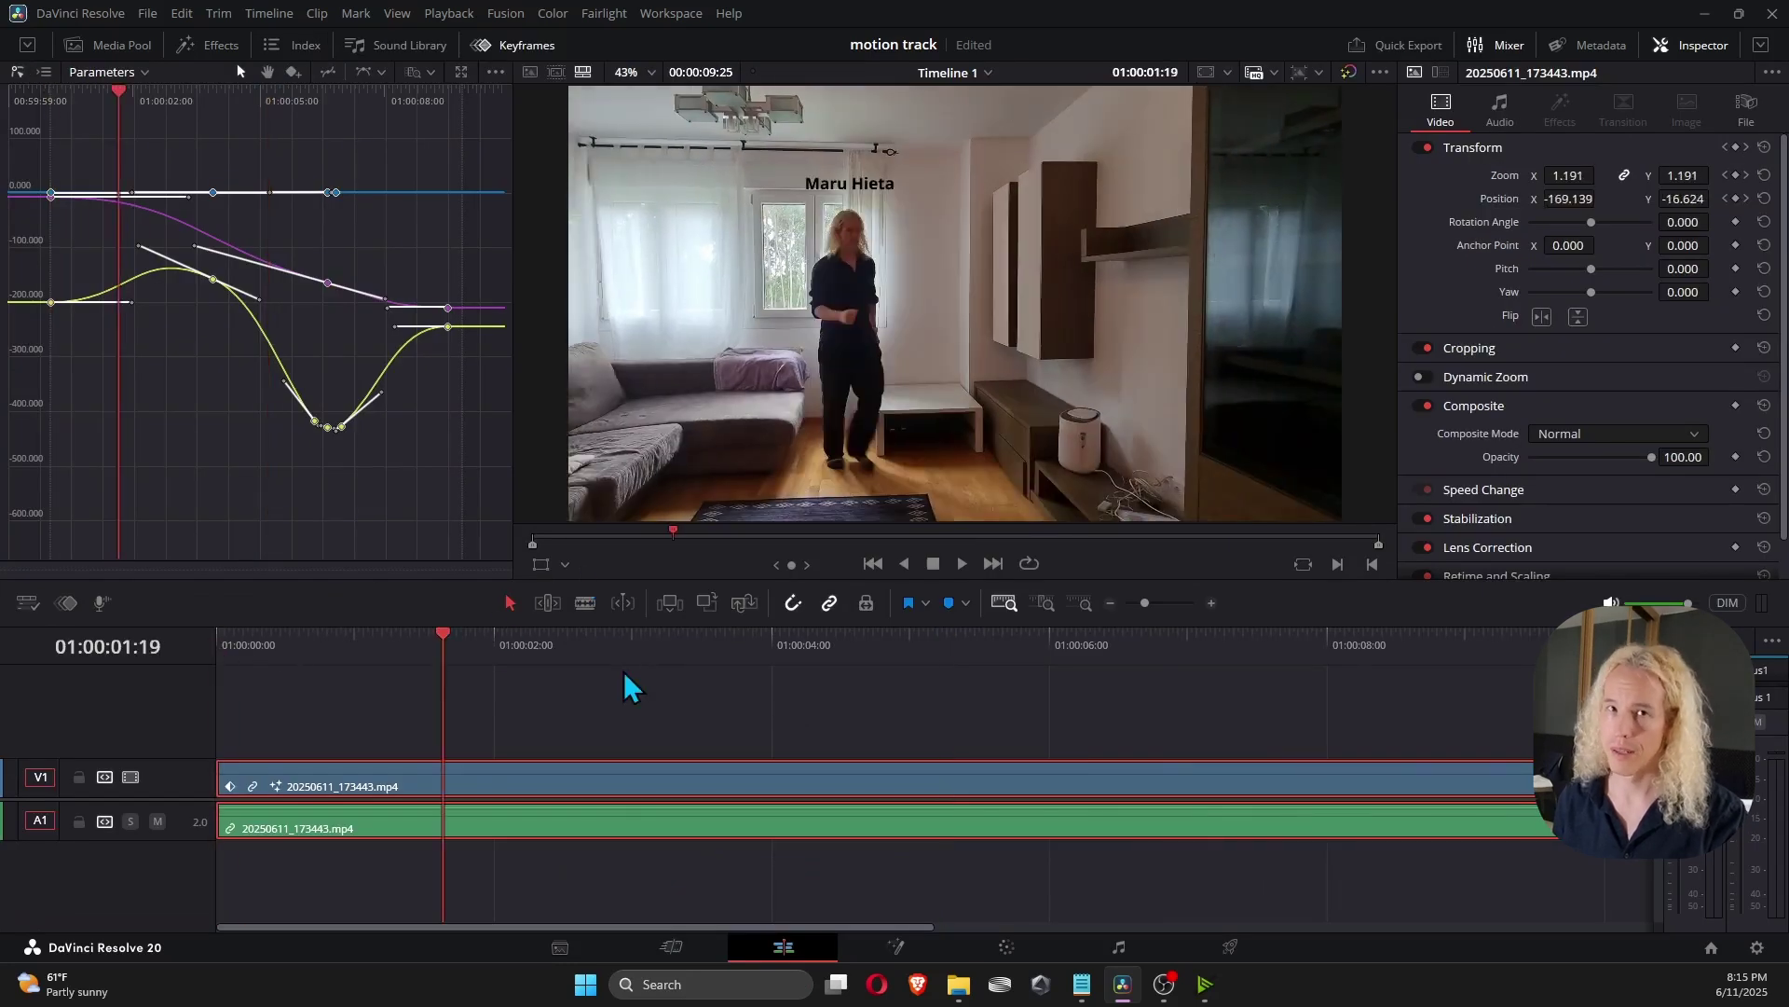
pyautogui.click(897, 947)
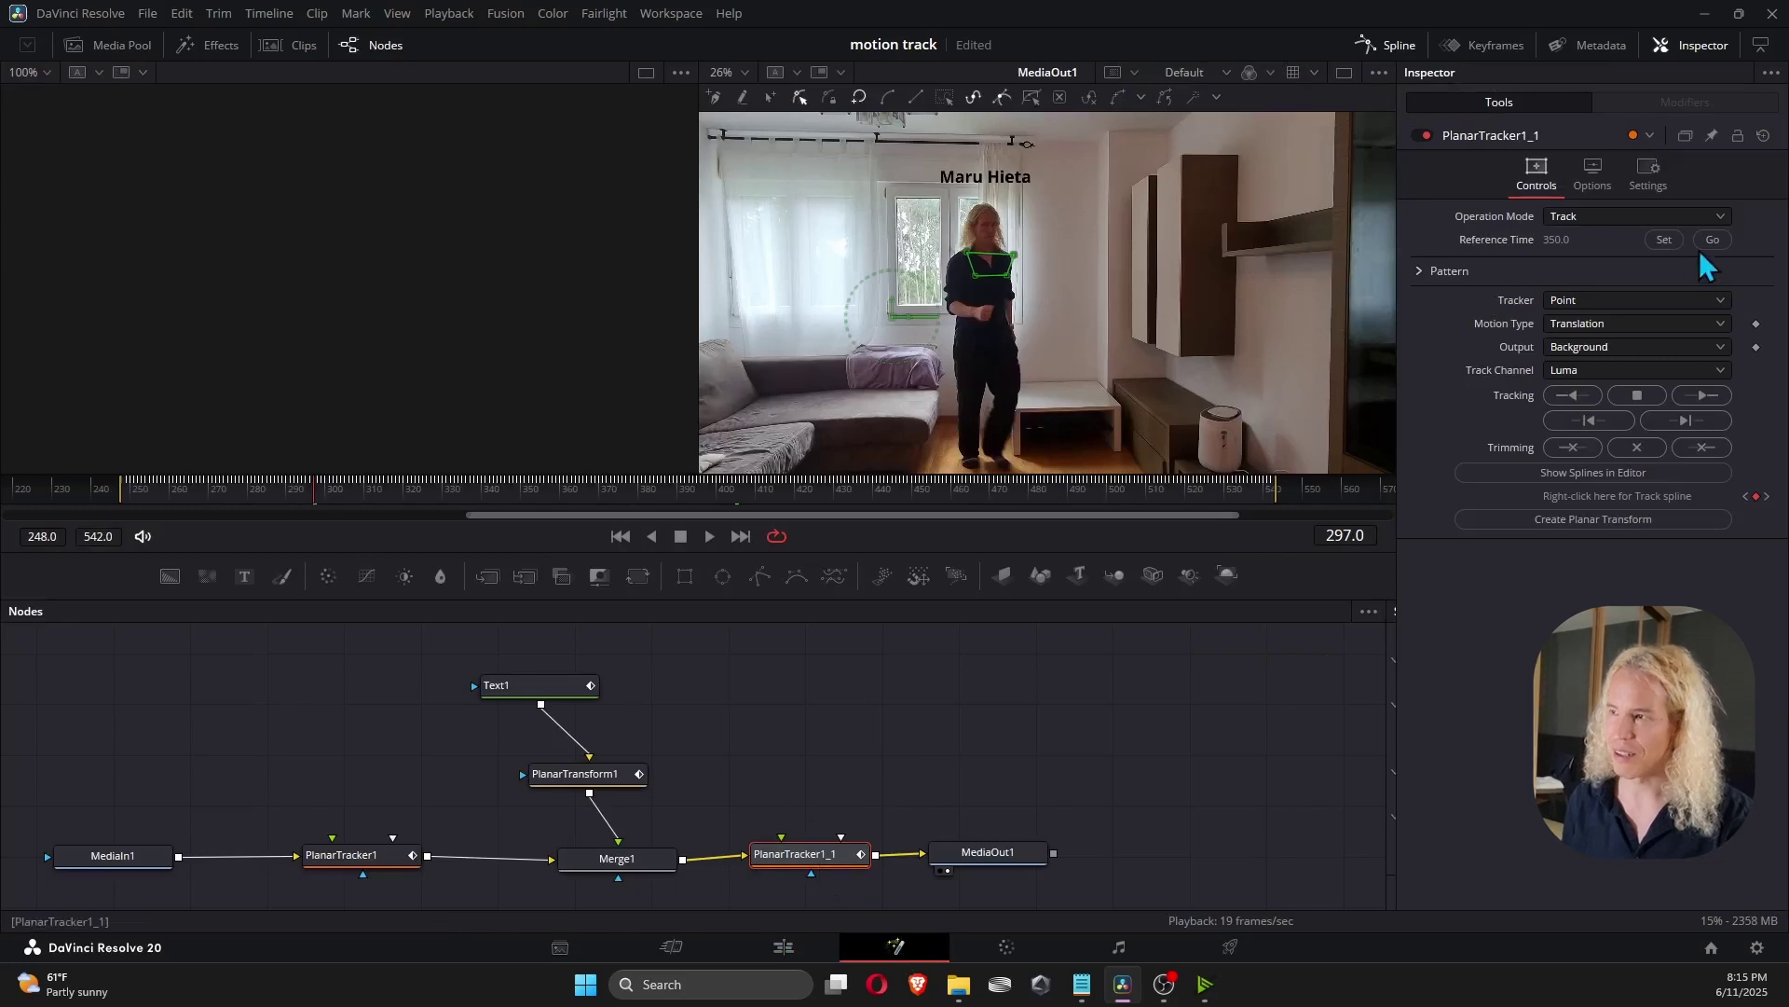
pyautogui.click(1604, 217)
pyautogui.click(1592, 303)
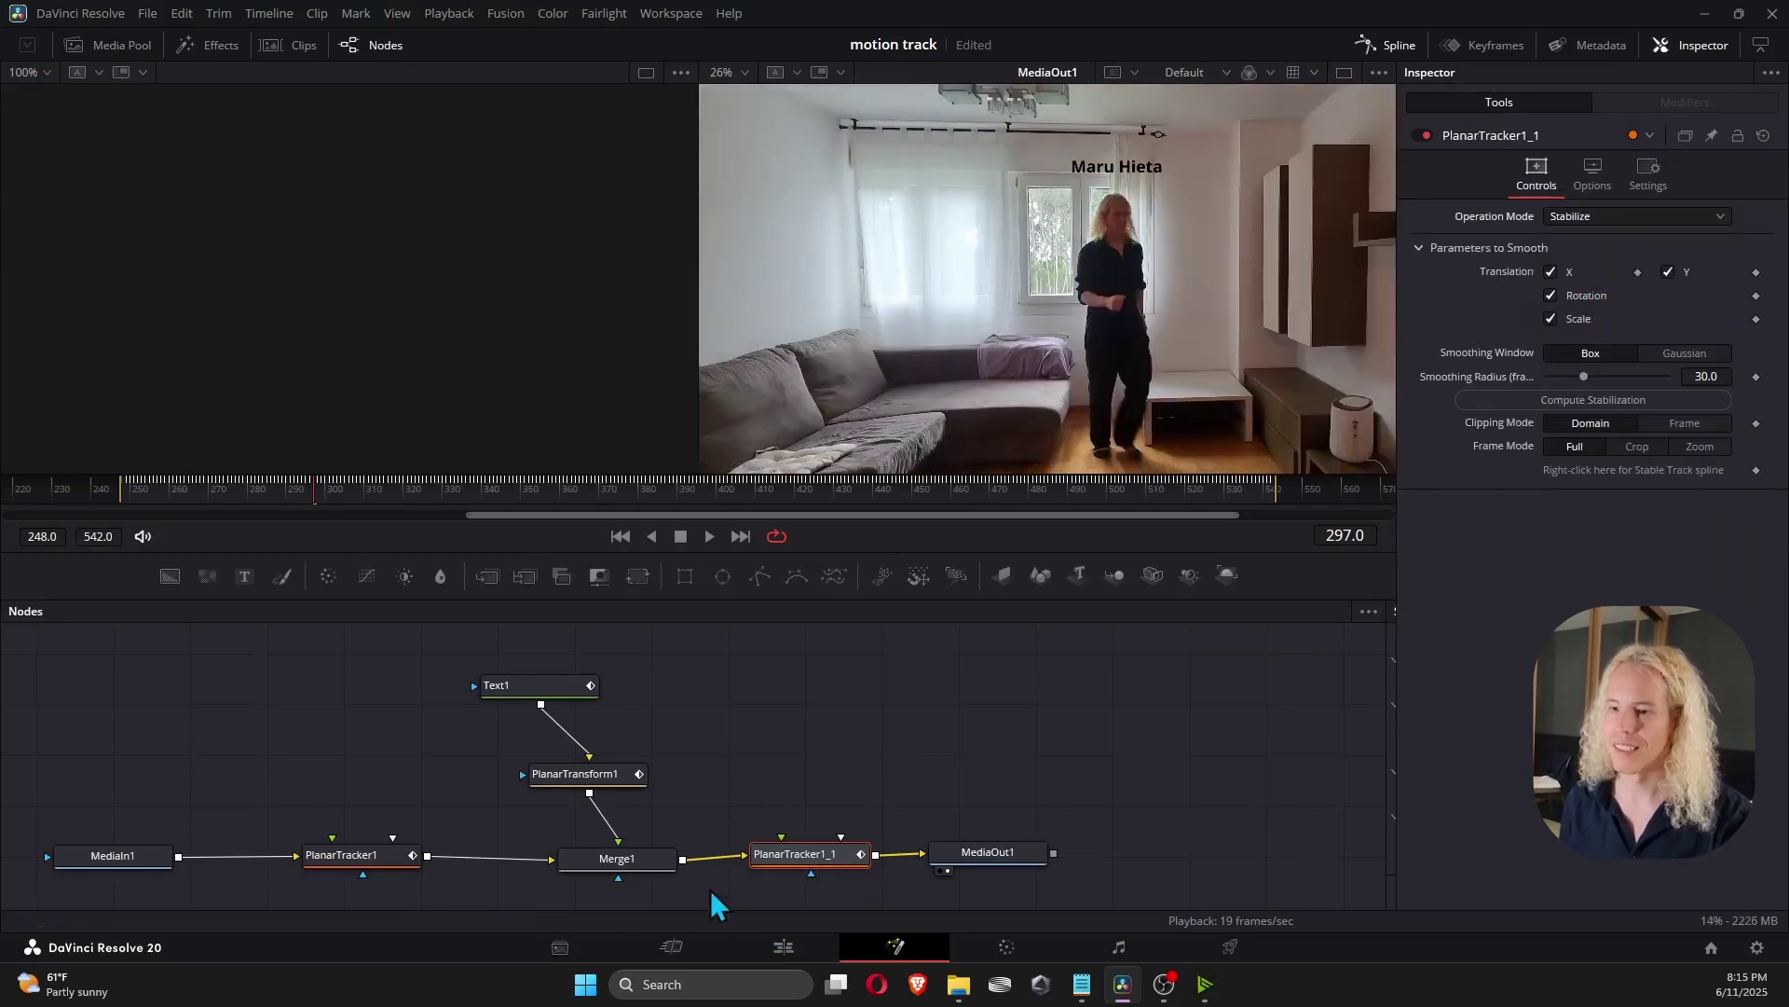
pyautogui.click(764, 946)
# Play the stabilized, labelled shot from the timeline start through to 01:00:09:25.
pyautogui.click(216, 643)
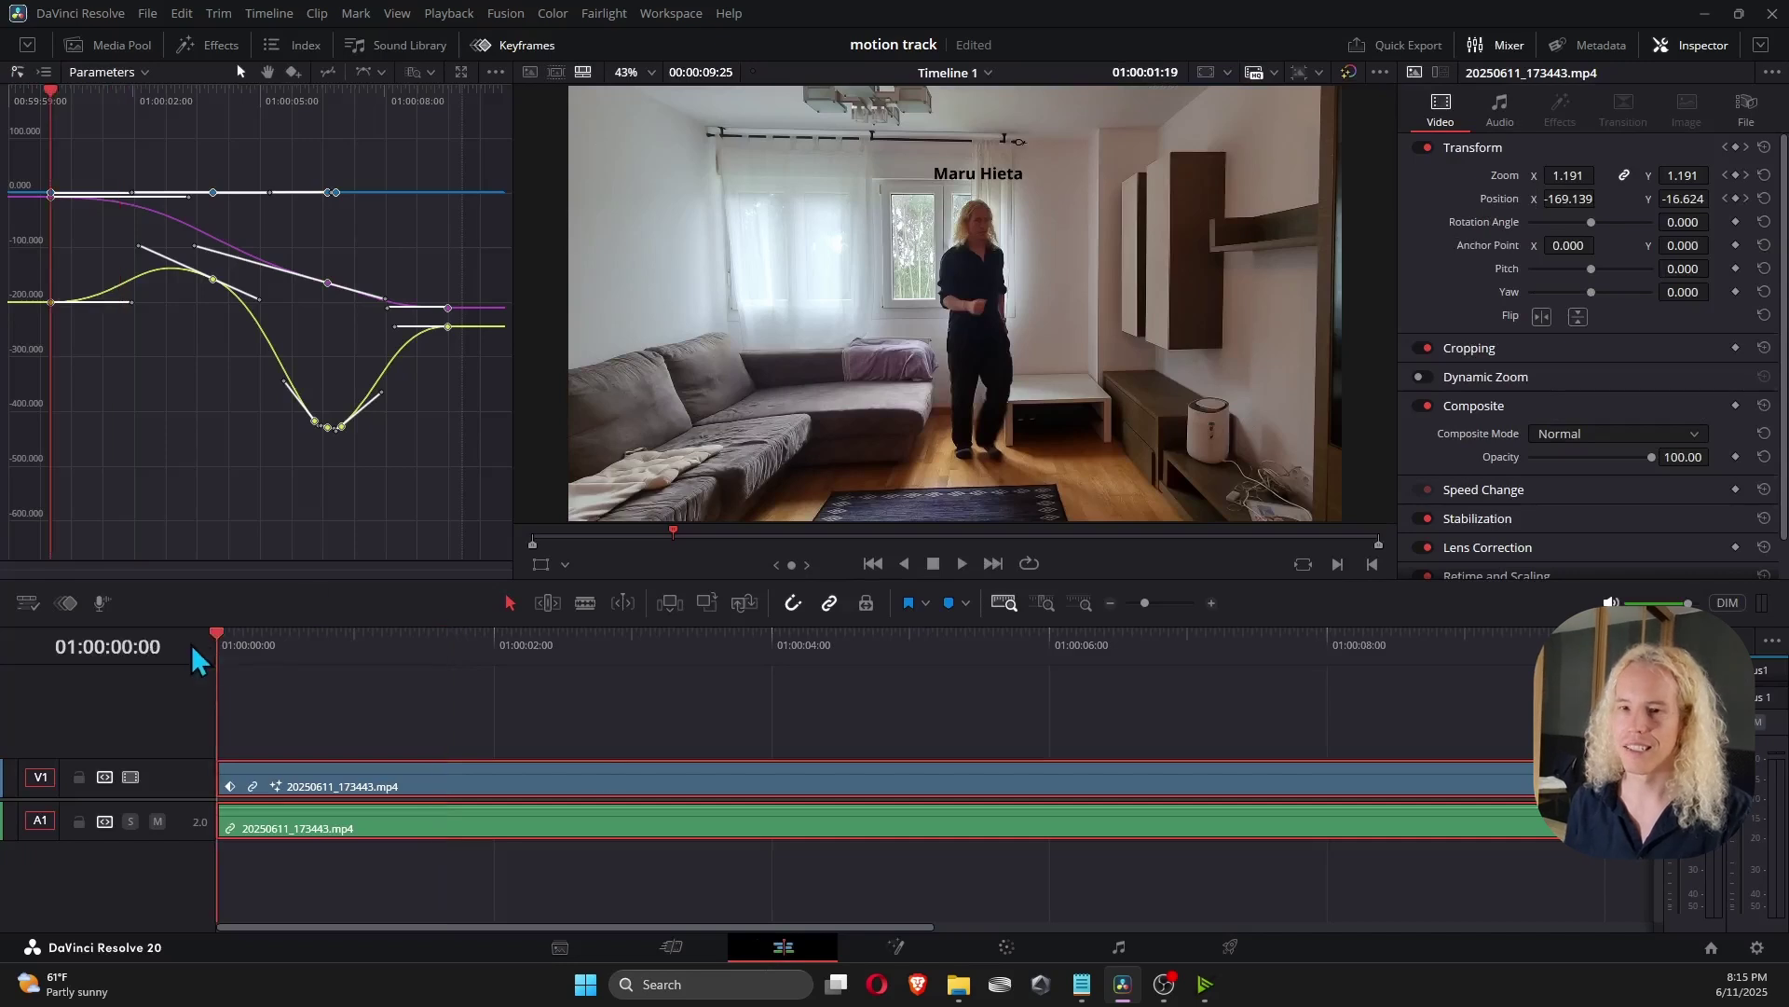
pyautogui.press('space')
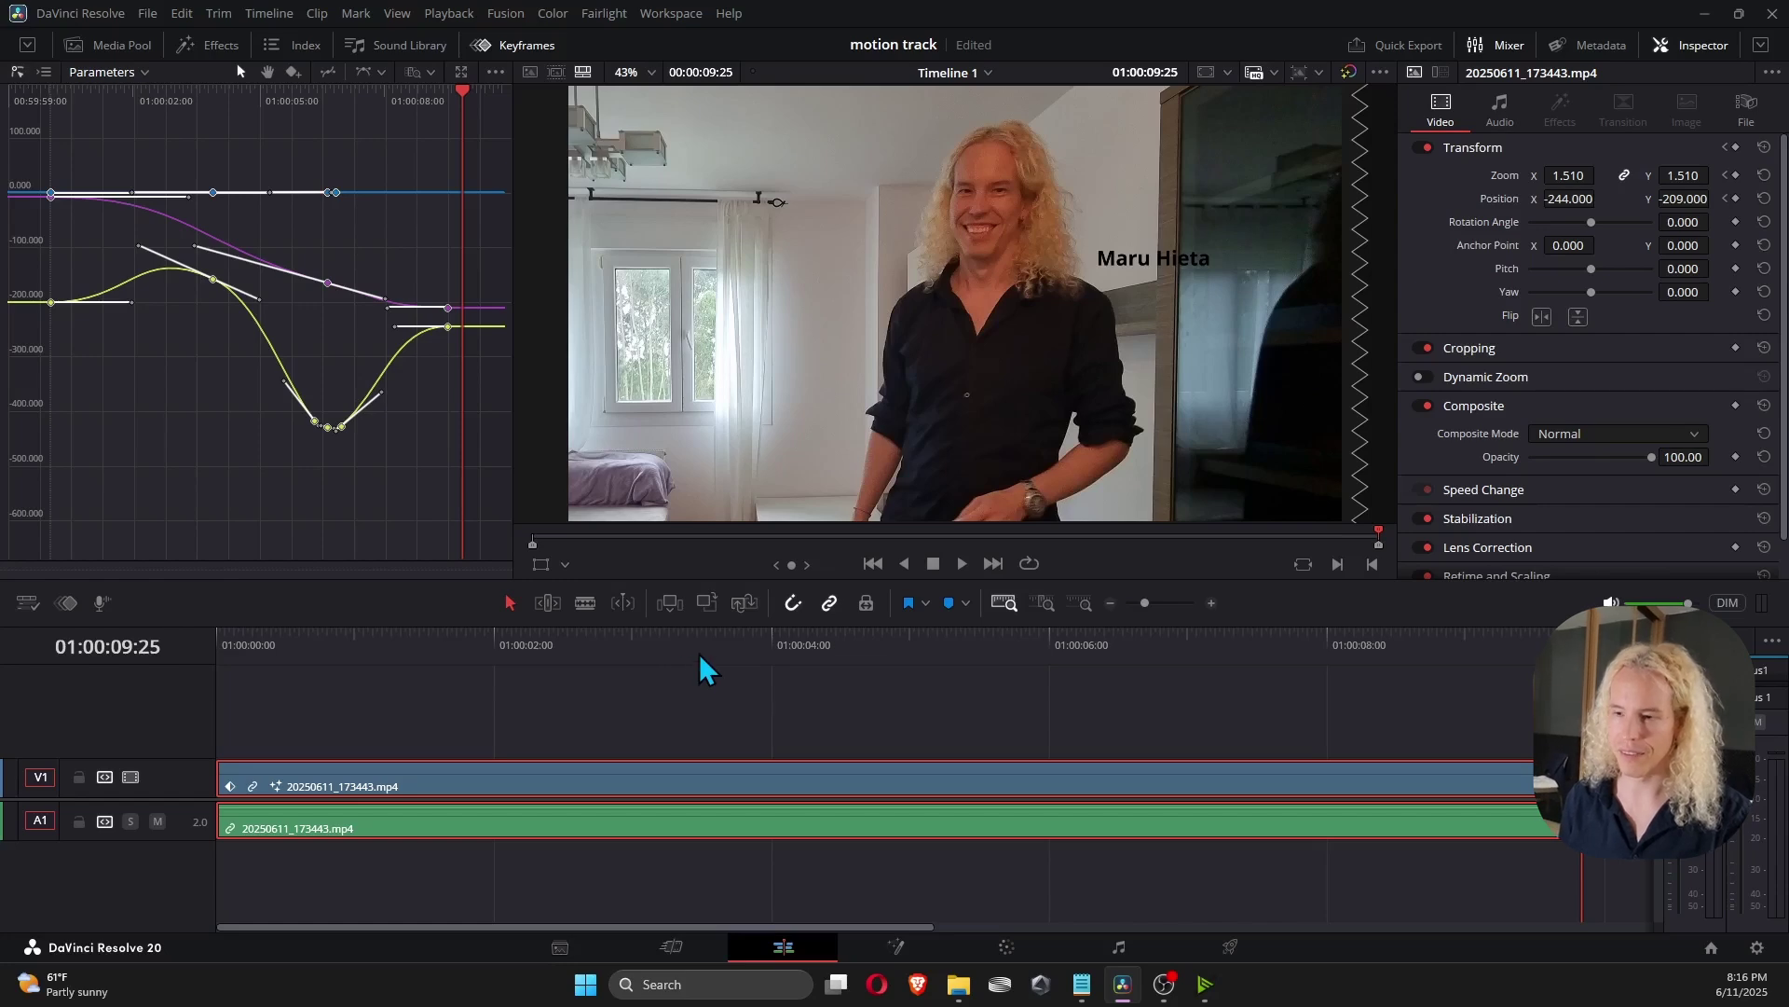
# In Fusion, replace the person's name in Text1's Text field with 'Subscribe'.
pyautogui.click(894, 947)
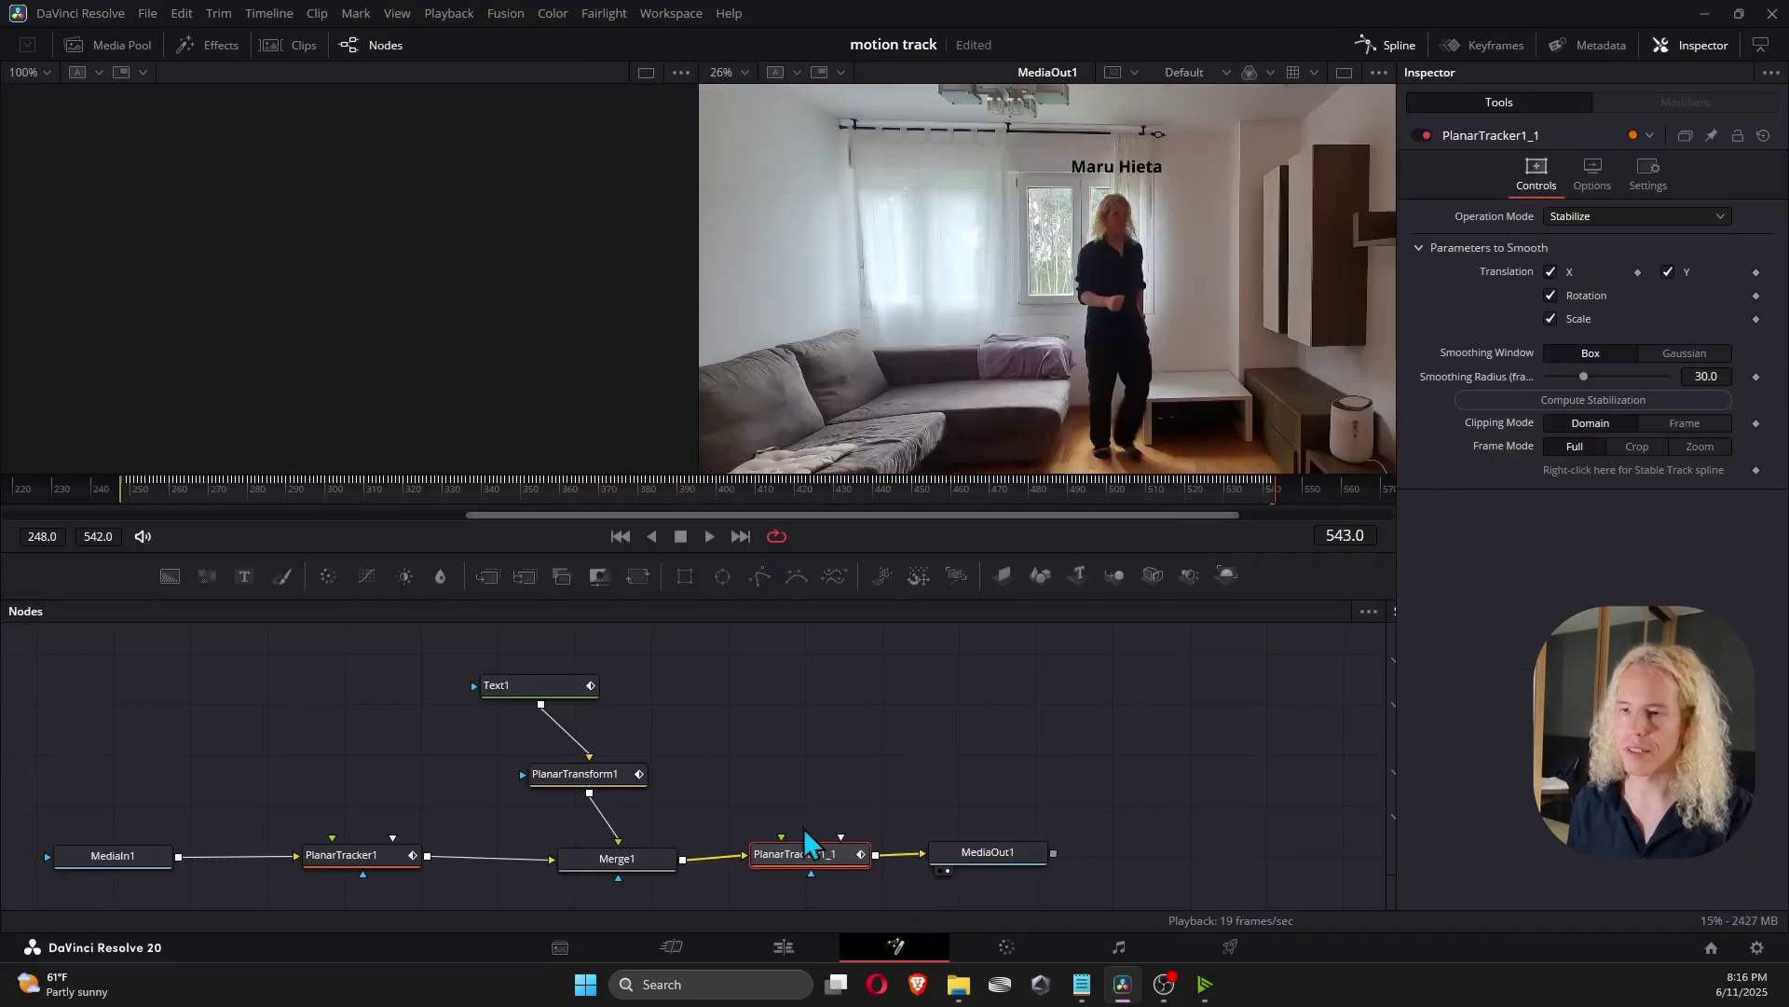
pyautogui.click(1452, 225)
pyautogui.click(1482, 403)
pyautogui.hotkey('ctrl', 'a')
pyautogui.write('S')
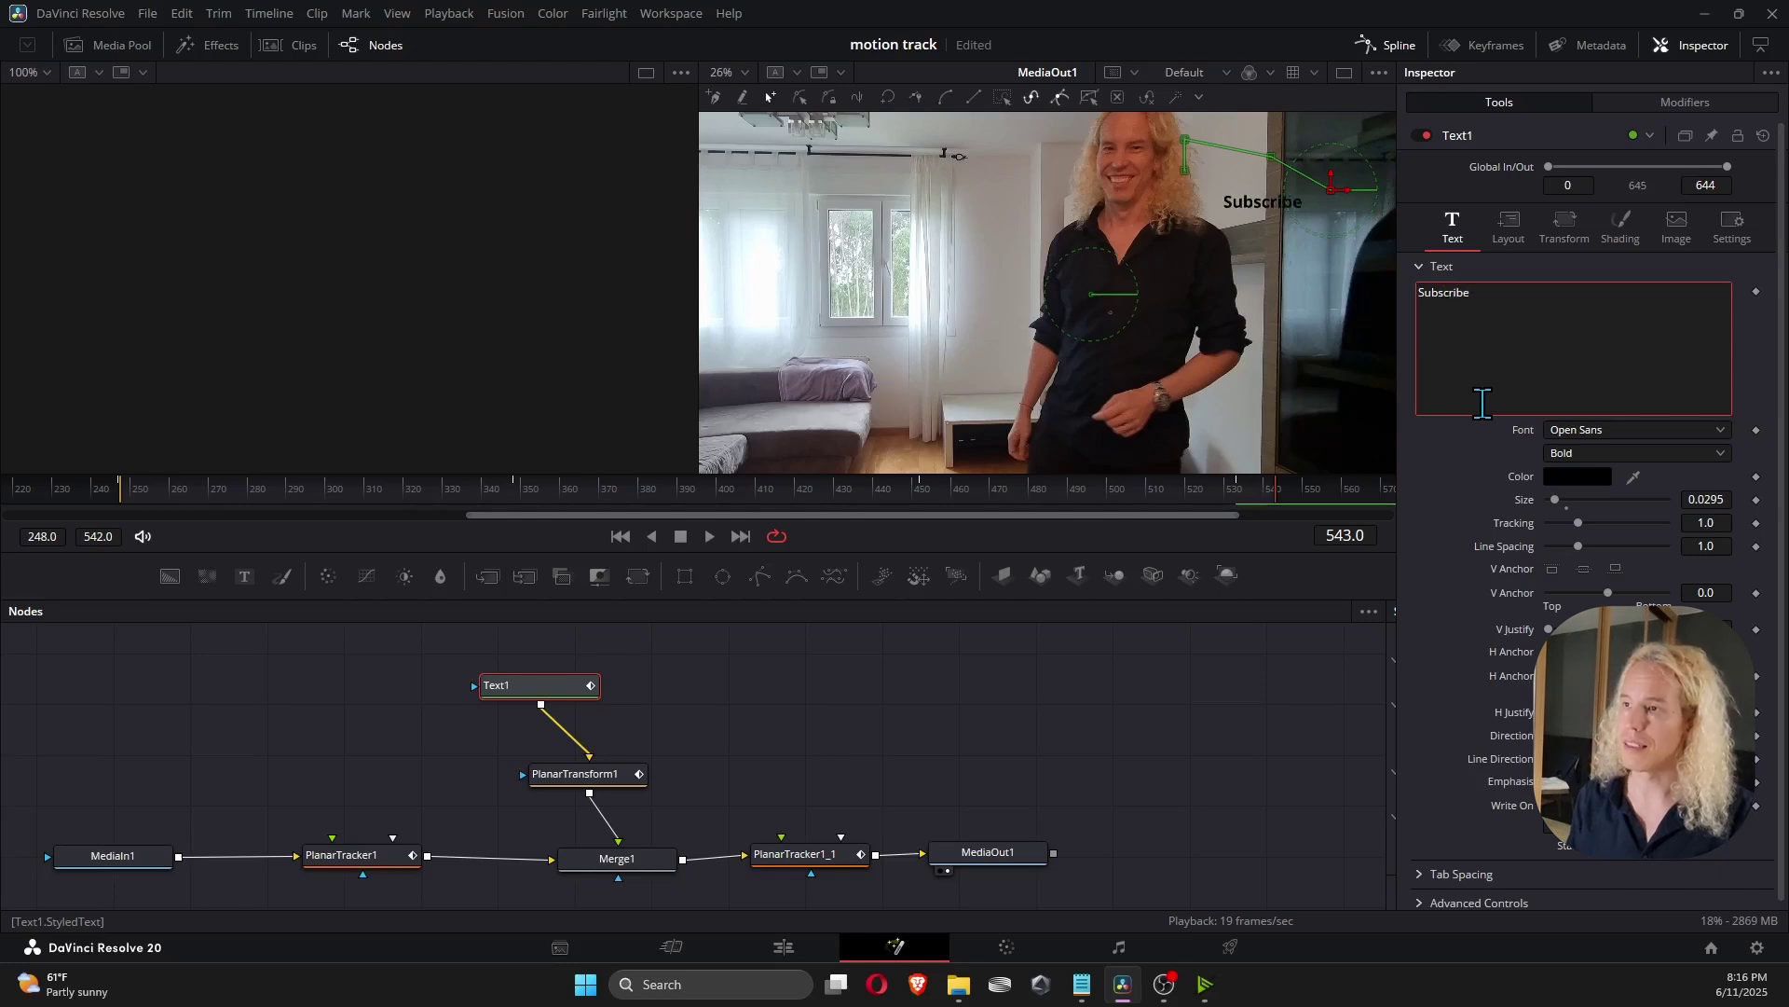
pyautogui.click(1509, 224)
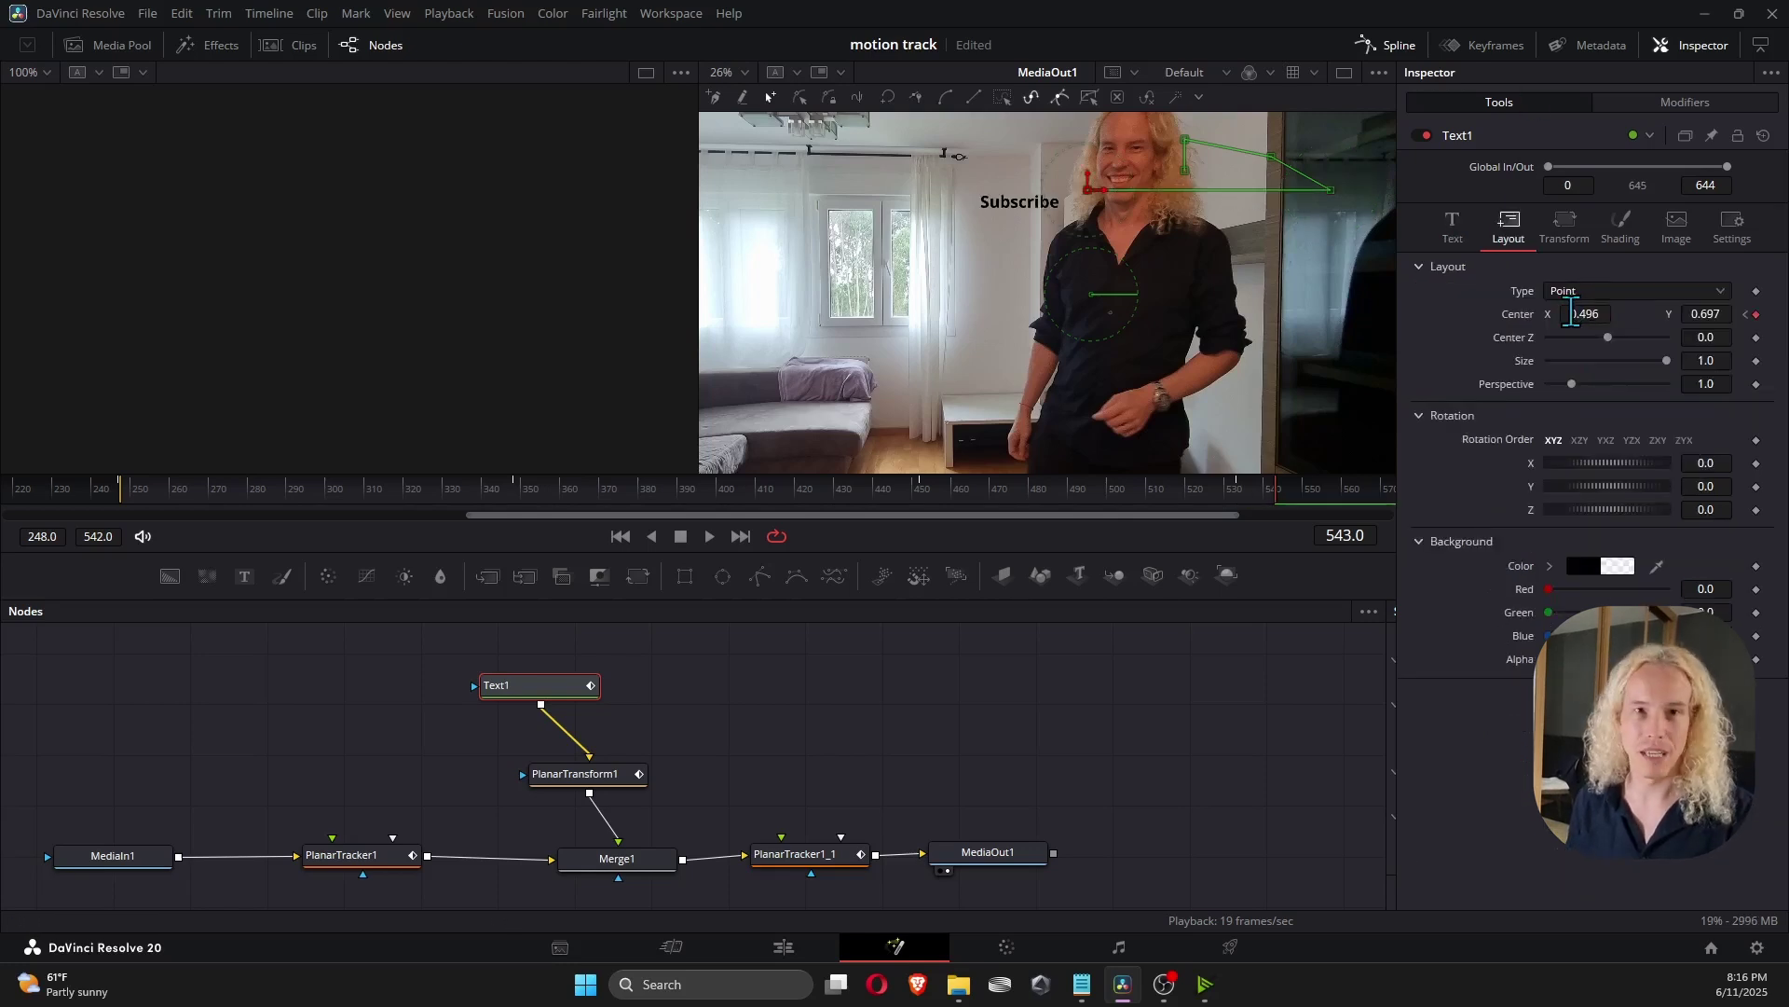